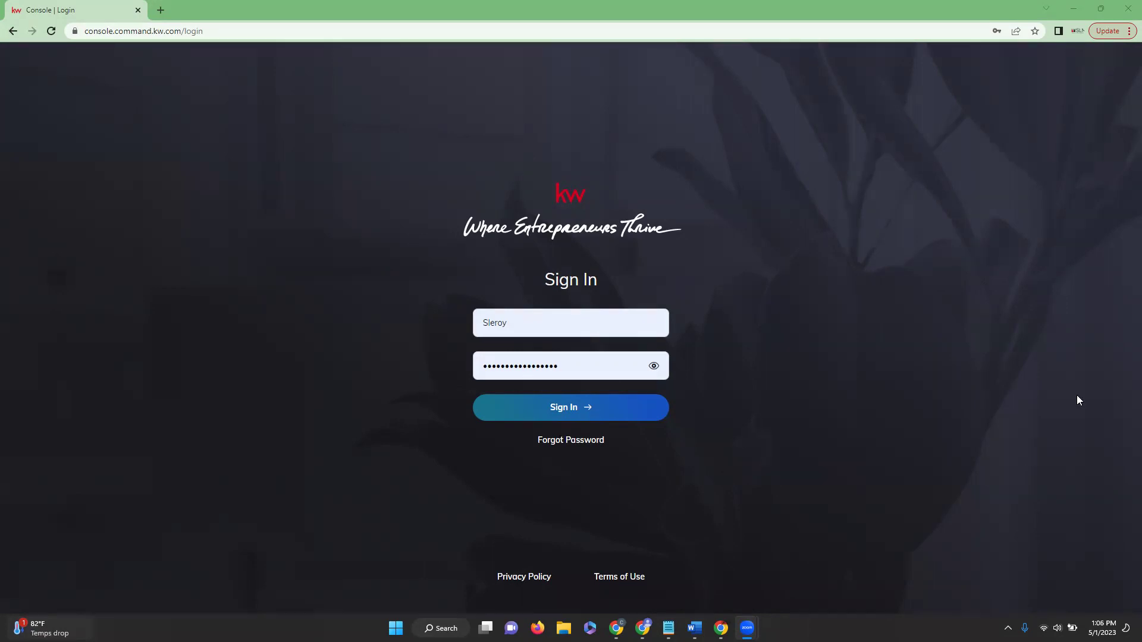
Sign in to the KW Command account with the credentials already filled in
click(789, 264)
click(561, 415)
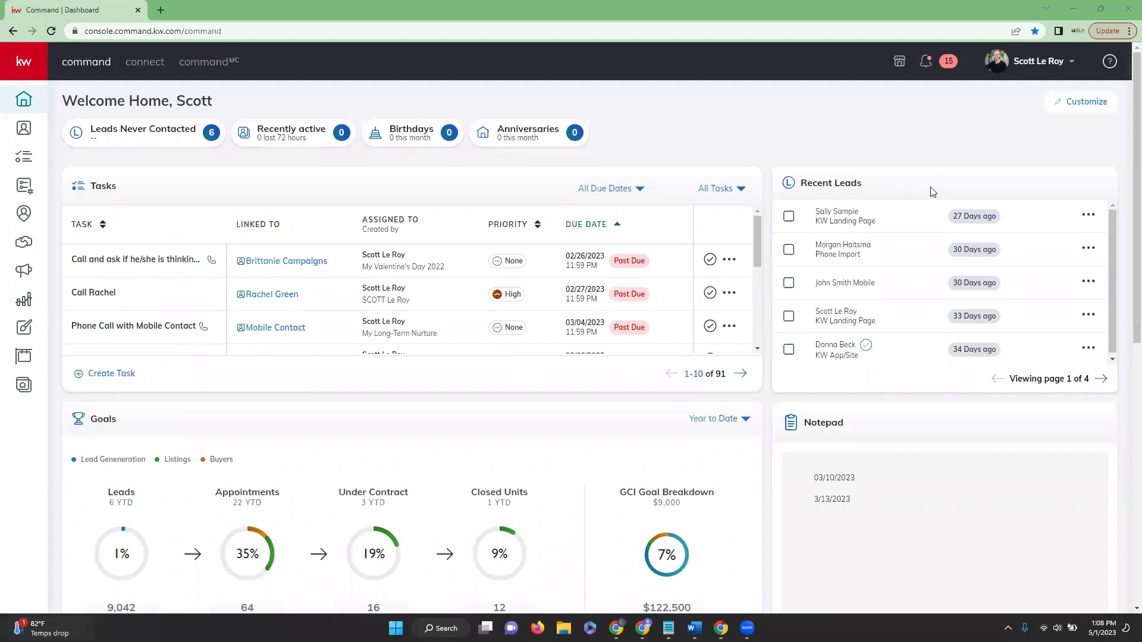
Look through the home dashboard widgets, from Tasks and Goals down to Database Health and Product Updates
scroll(766, 184, down, 2)
scroll(765, 184, down, 2)
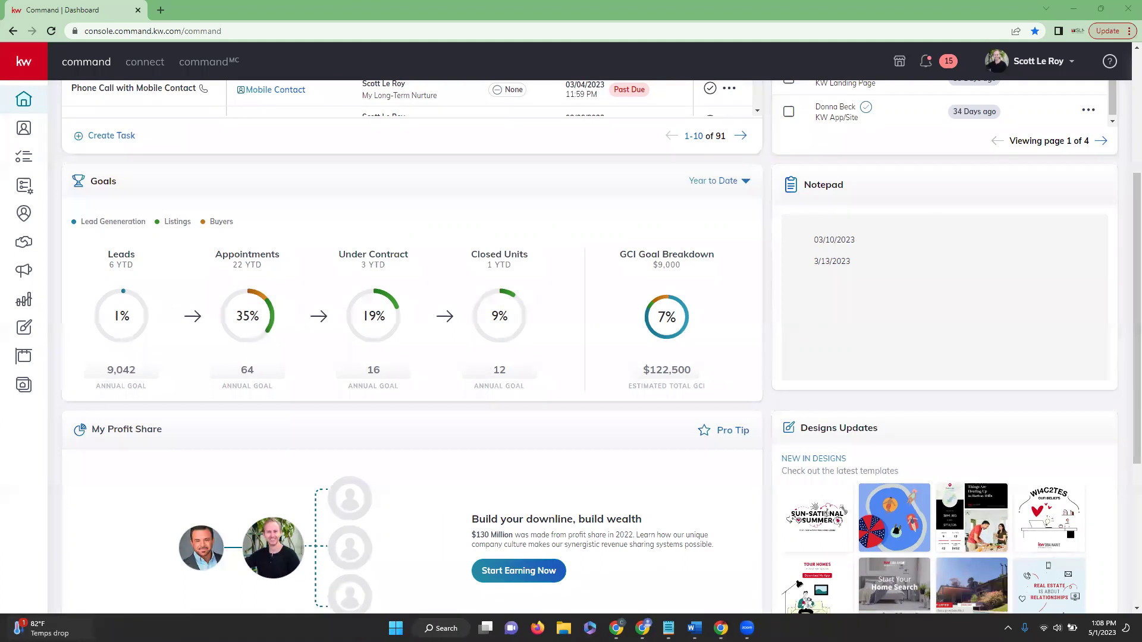
scroll(547, 328, down, 4)
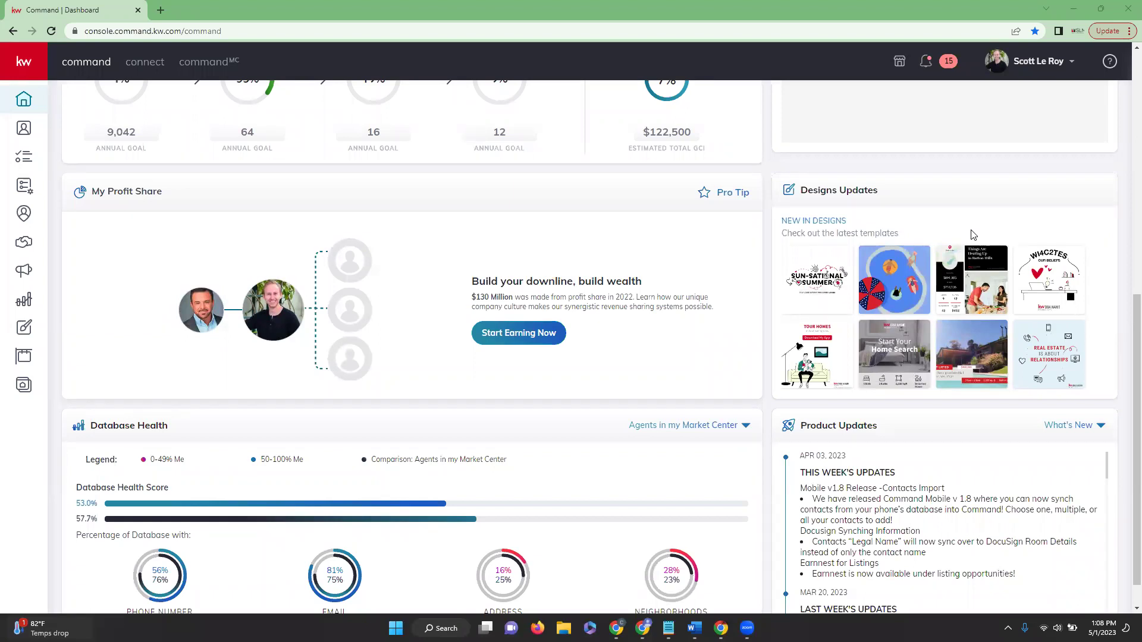
scroll(973, 235, down, 1)
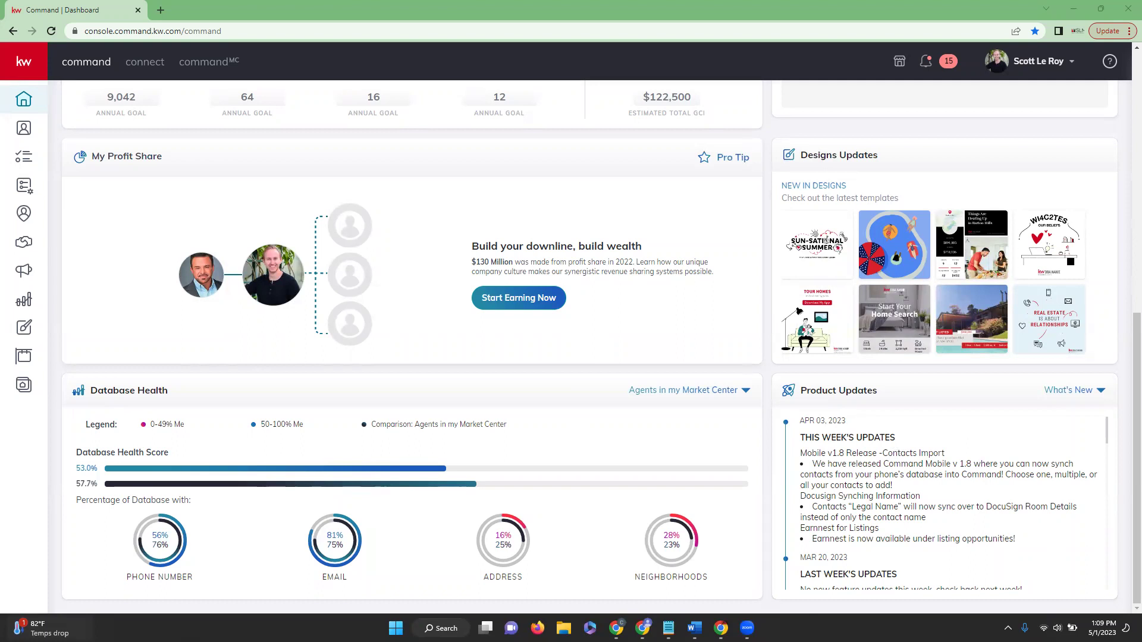
scroll(731, 440, up, 6)
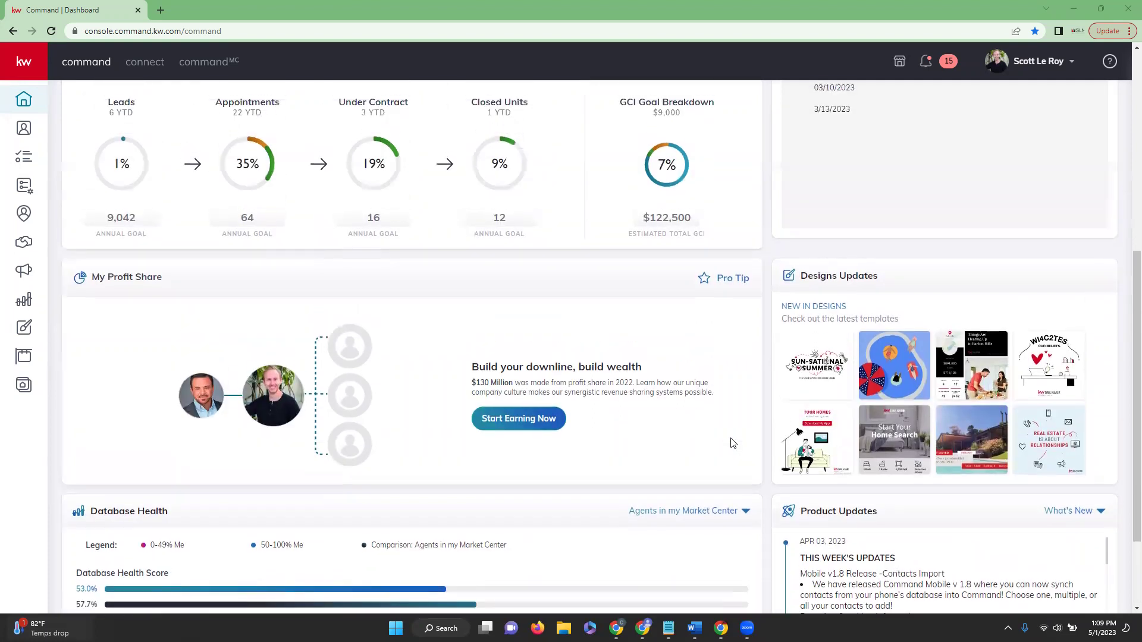
scroll(730, 441, up, 3)
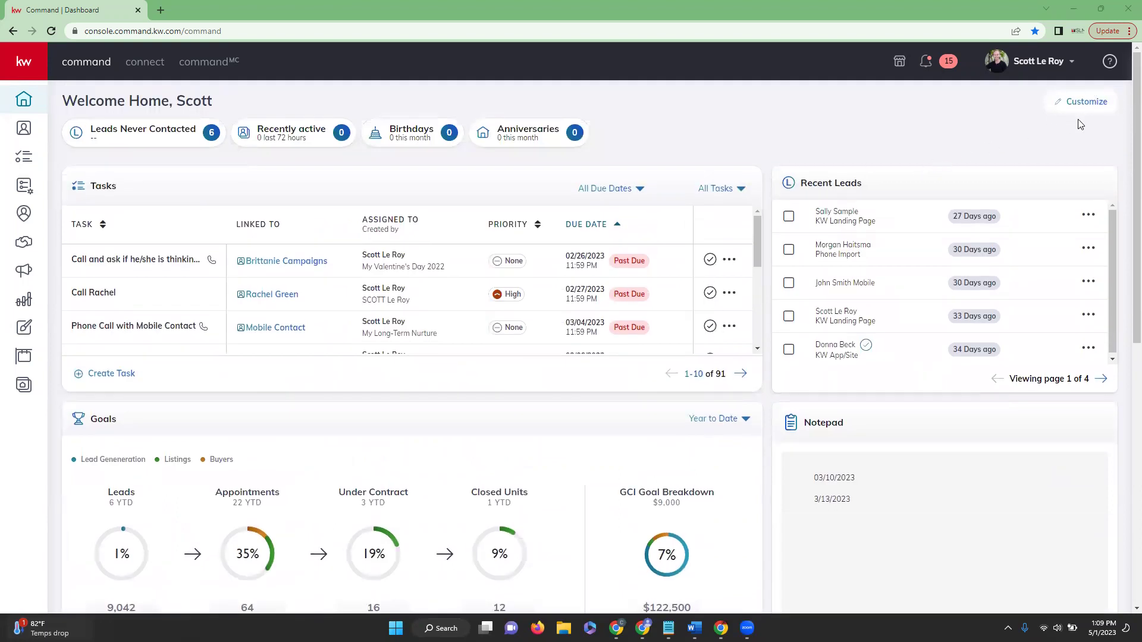
Customize the home dashboard so Database Health sits directly below Tasks, followed by Goals and Profit Share, and apply the layout
click(1090, 107)
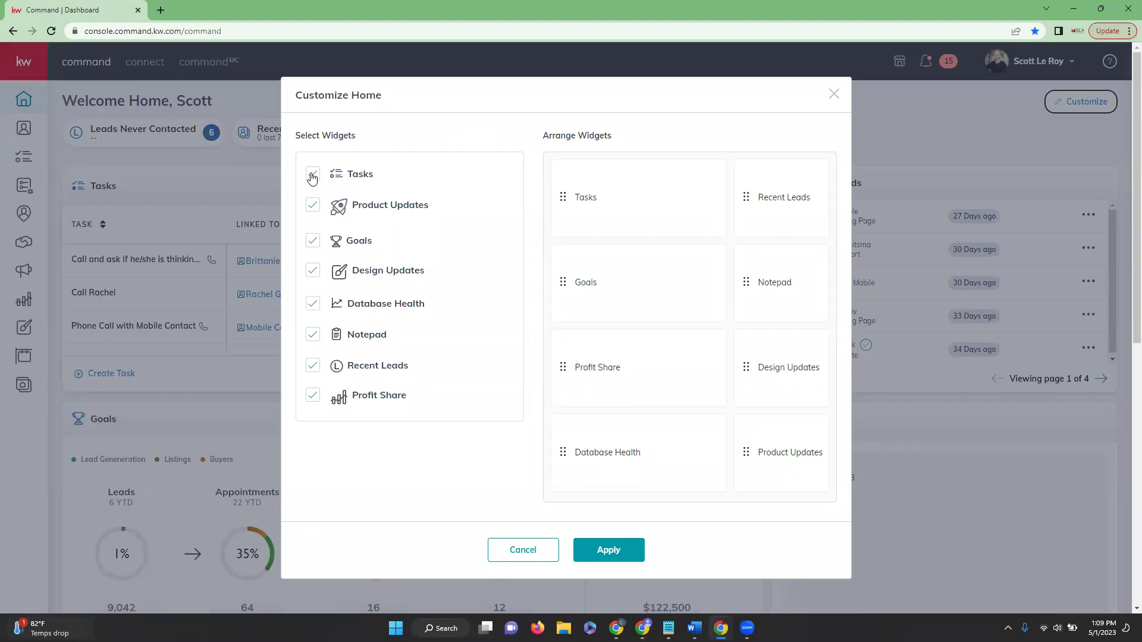
click(313, 305)
click(312, 308)
mouse_move(592, 283)
mouse_down()
mouse_move(583, 390)
mouse_move(597, 201)
mouse_up()
mouse_move(599, 458)
mouse_down()
mouse_move(604, 217)
mouse_move(602, 226)
mouse_up()
drag(586, 366, 586, 179)
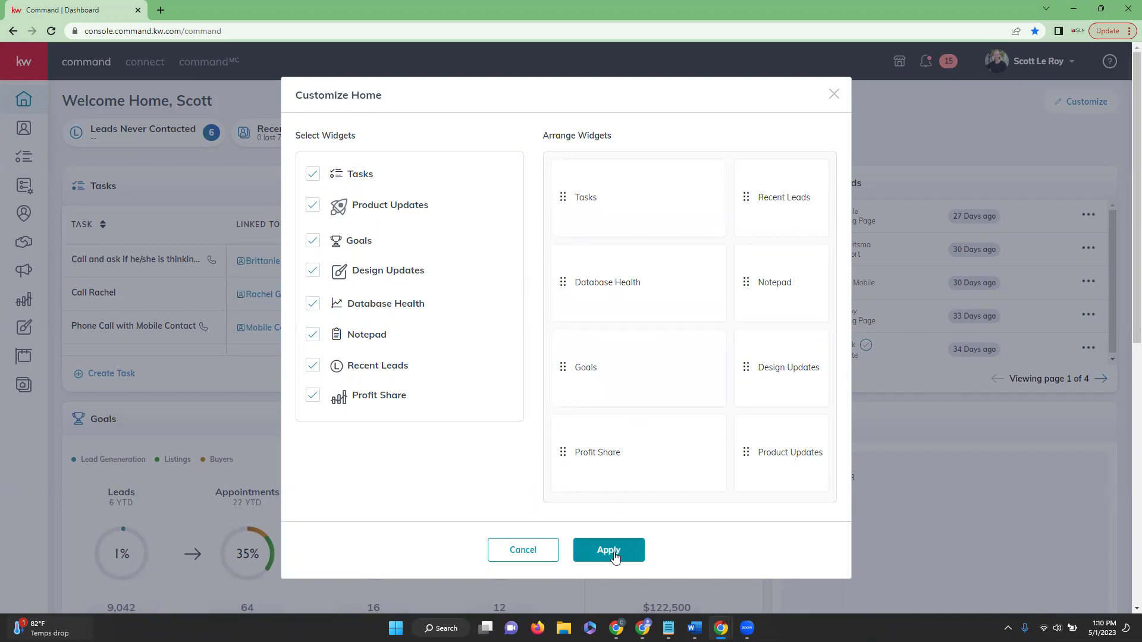
click(614, 555)
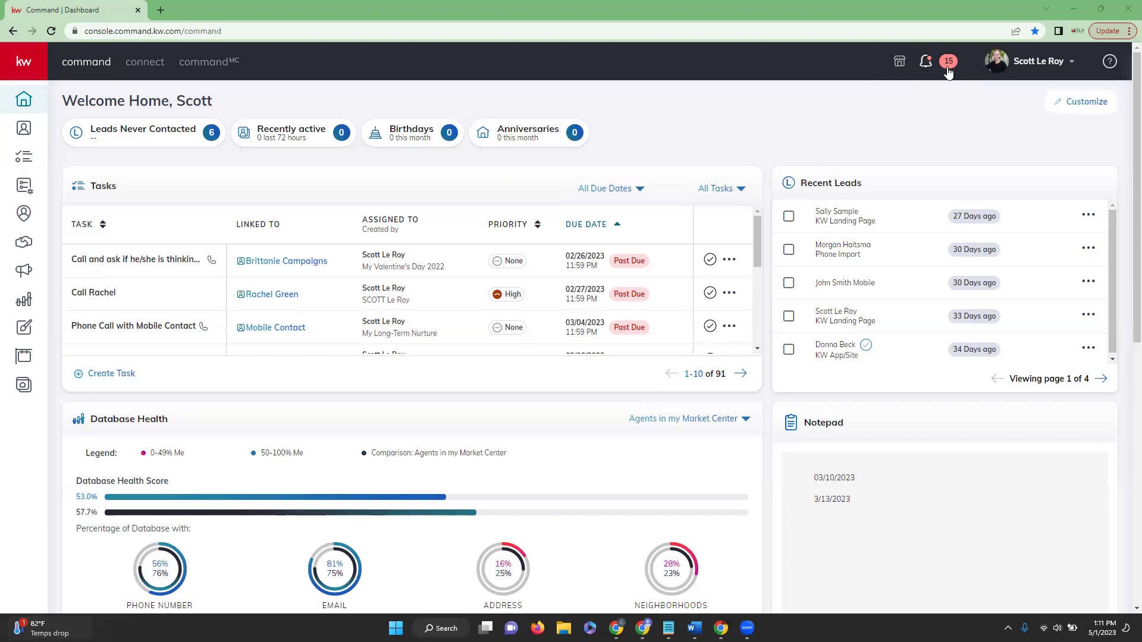
View the unread notifications and the Help & Information resources, closing each one
click(925, 66)
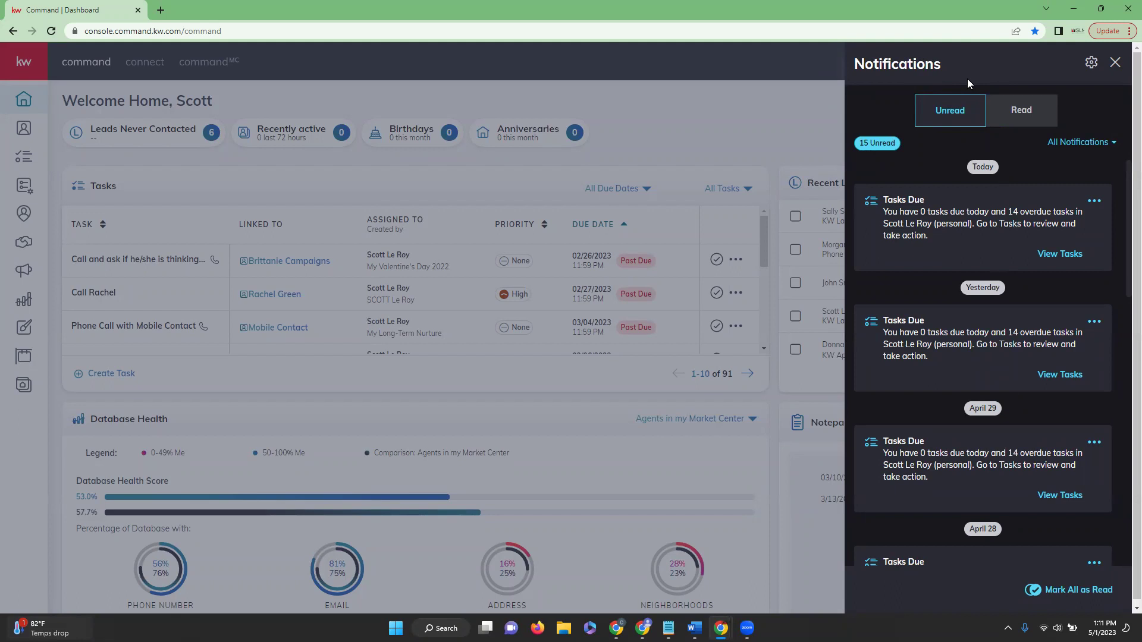
click(1109, 70)
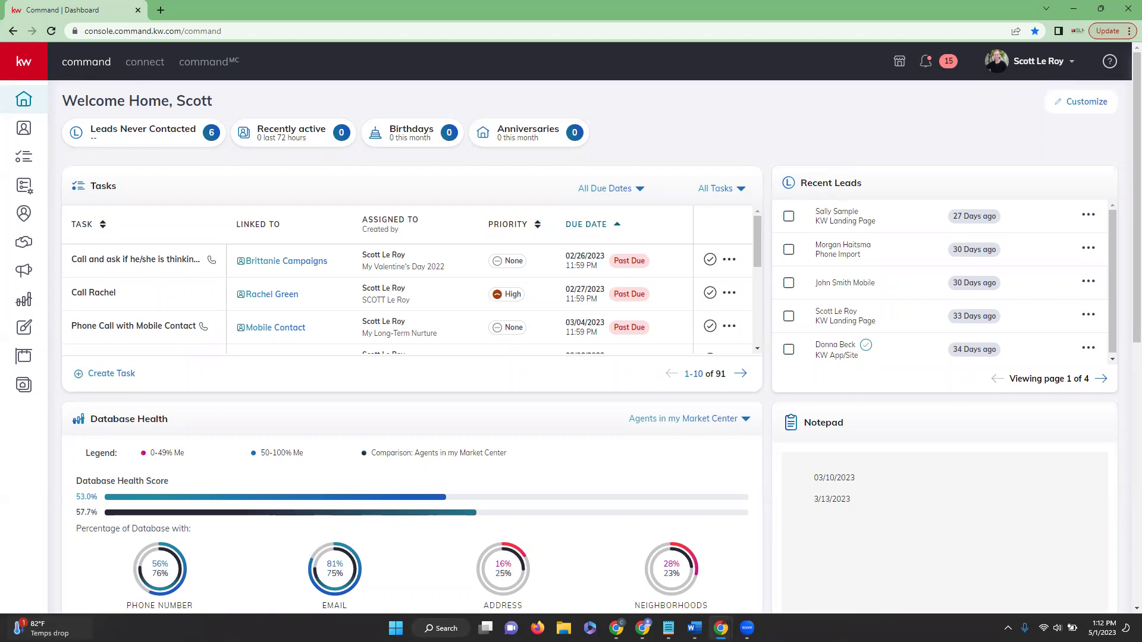
click(1110, 63)
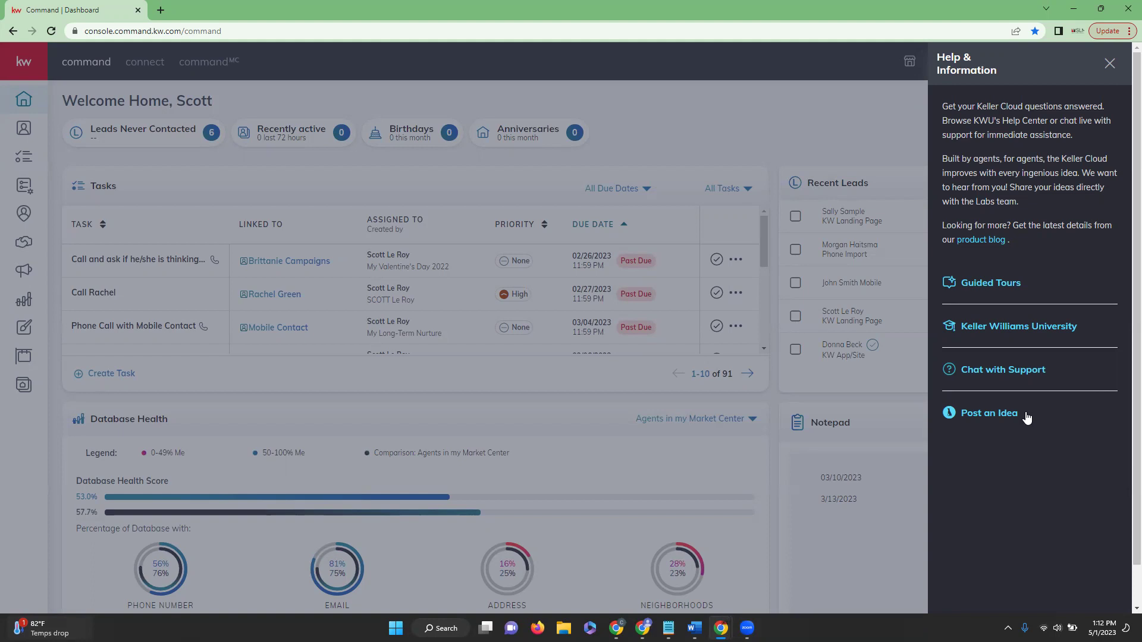
click(1109, 63)
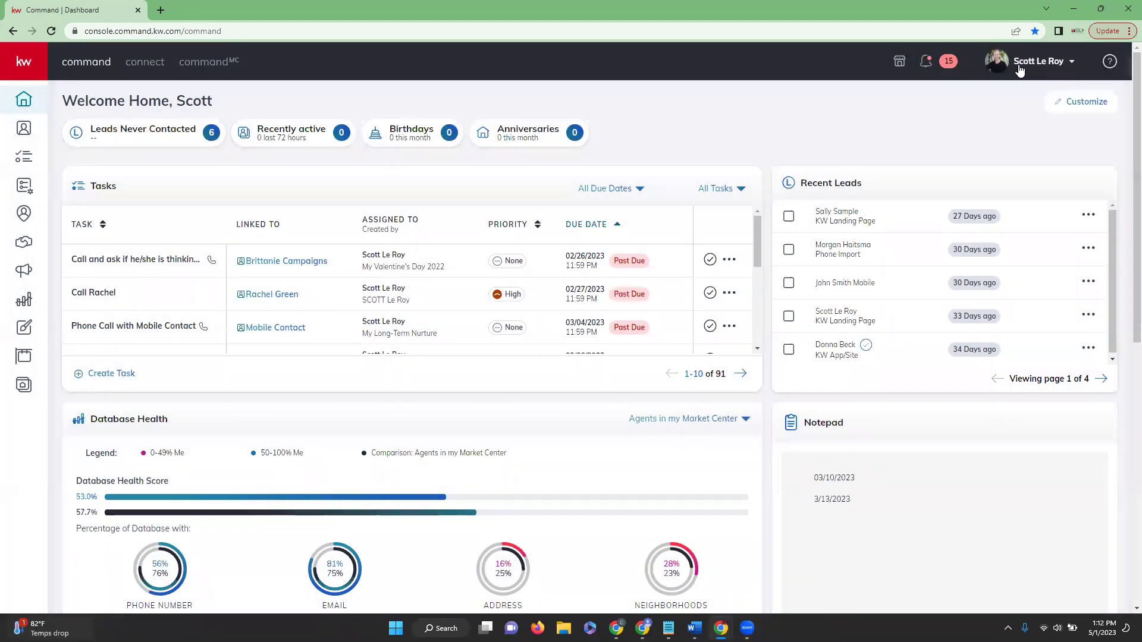
Open the account settings and review the application integrations from DocuSign through Email Services and Messaging
click(1069, 68)
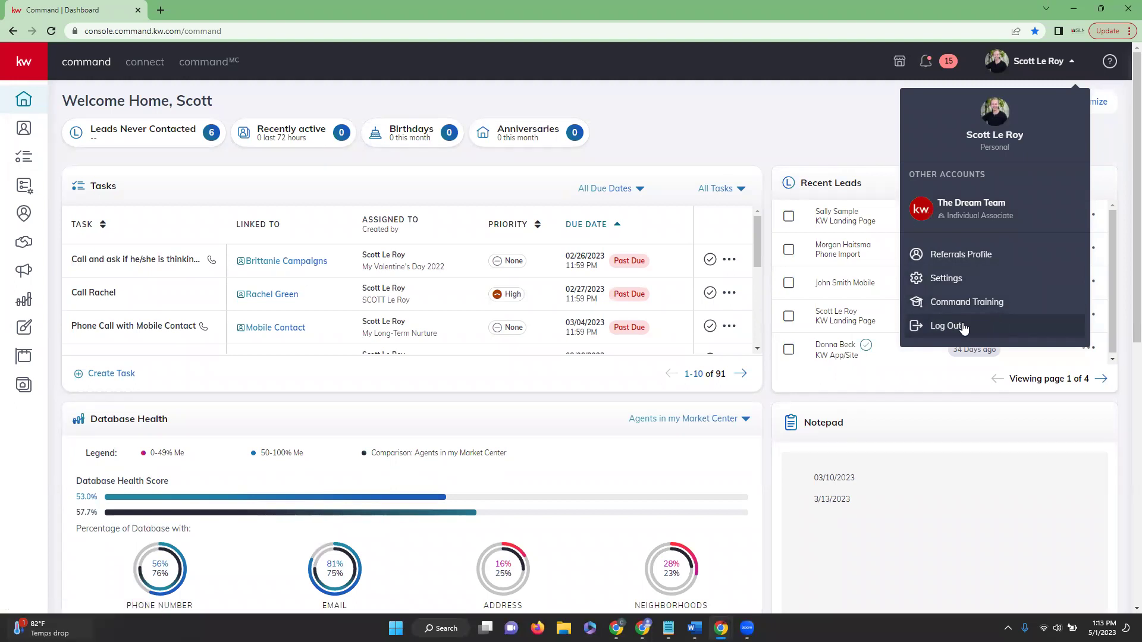
click(970, 279)
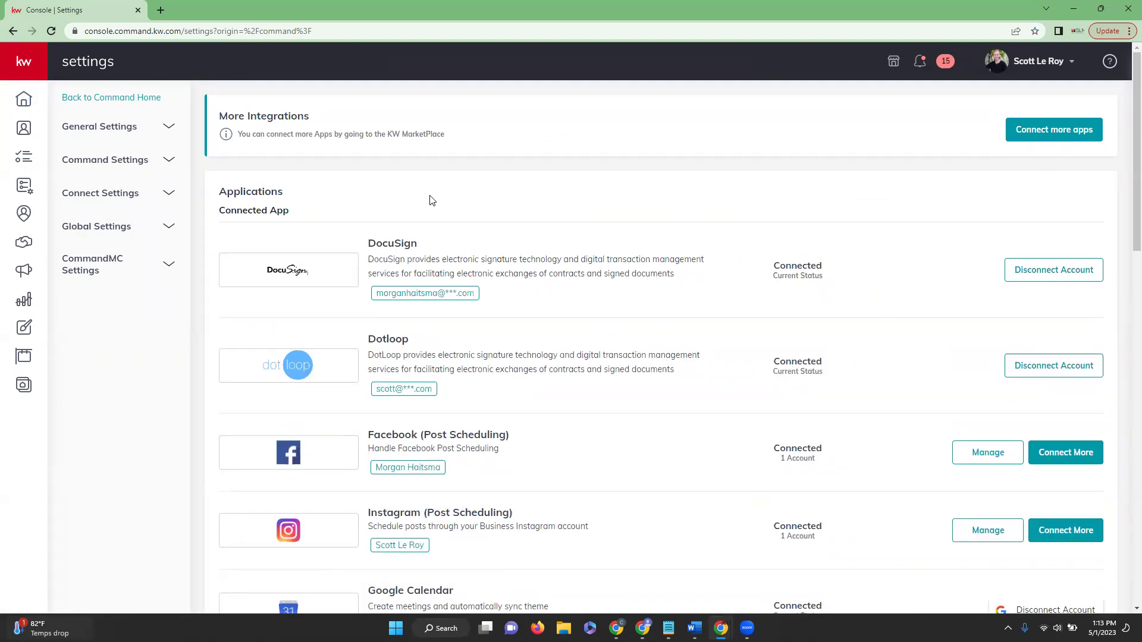
scroll(430, 199, down, 1)
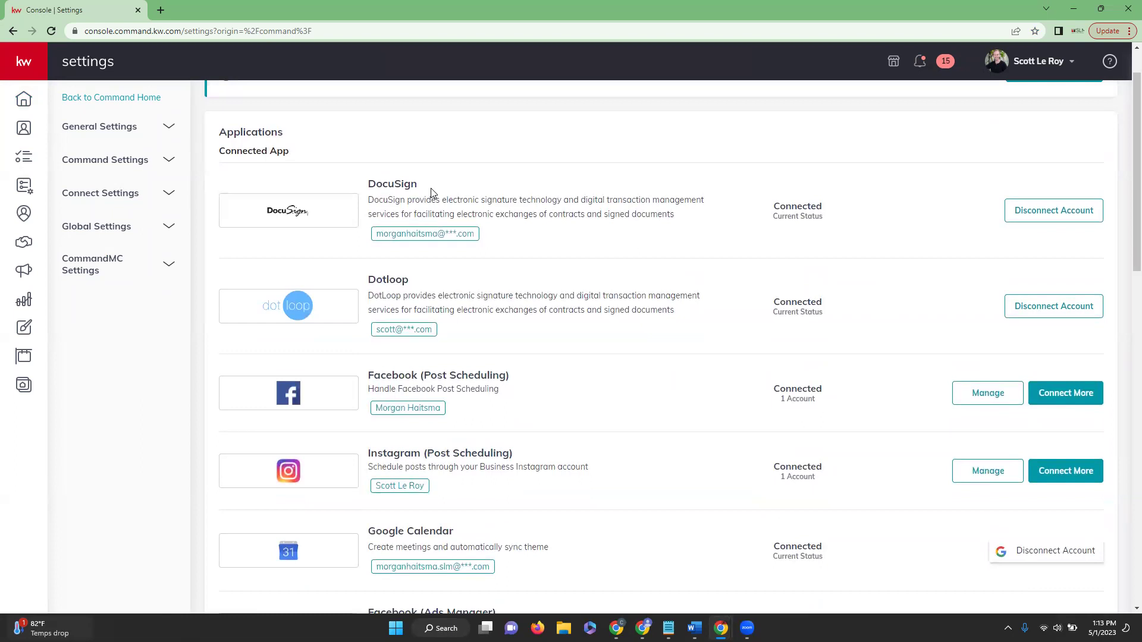
scroll(409, 186, up, 1)
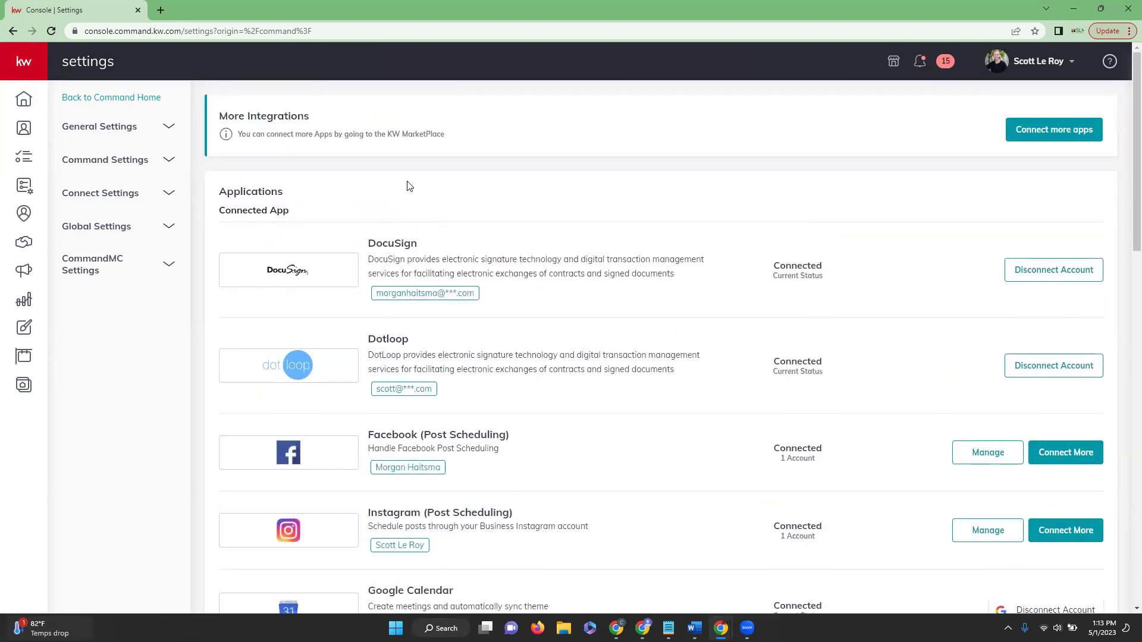
scroll(409, 186, down, 1)
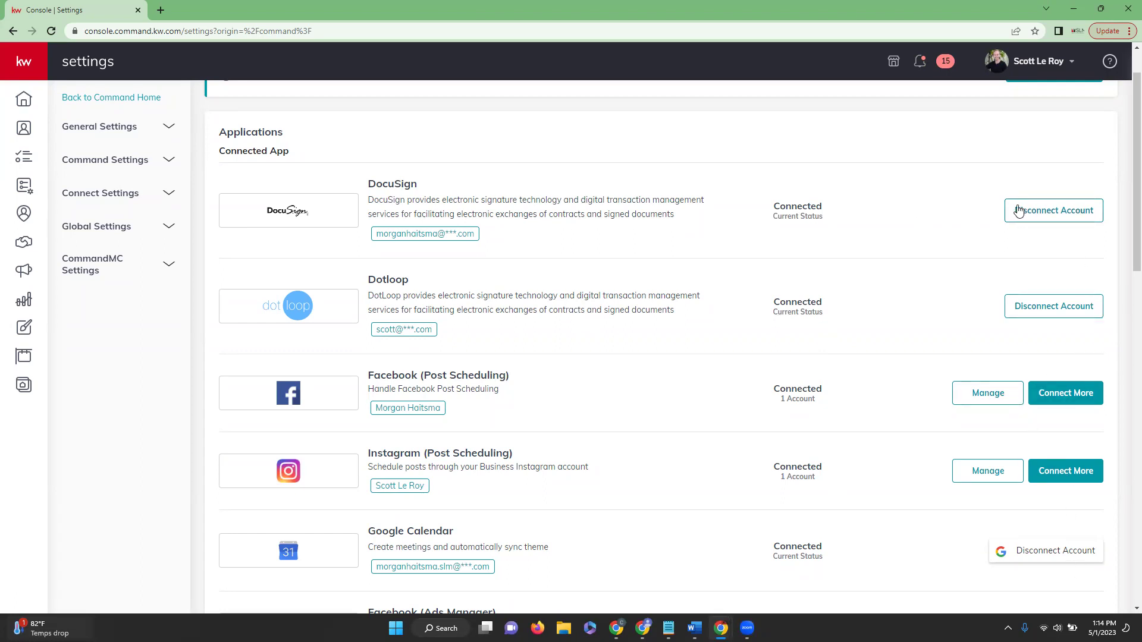
scroll(495, 199, down, 4)
scroll(495, 198, down, 2)
scroll(485, 195, down, 1)
scroll(485, 195, down, 4)
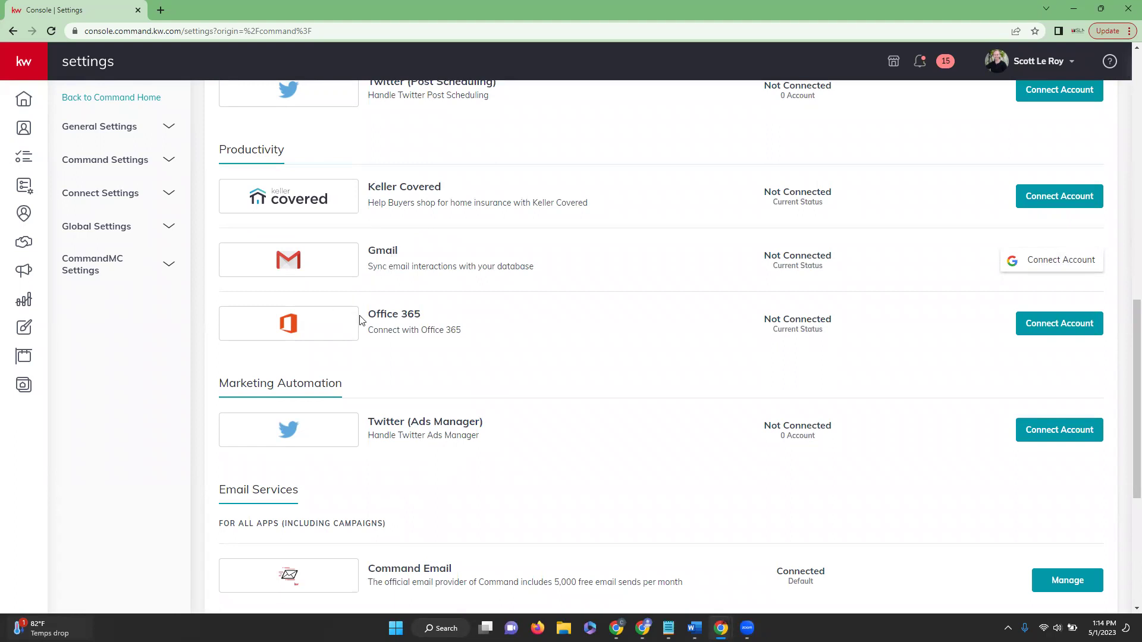
scroll(349, 316, down, 5)
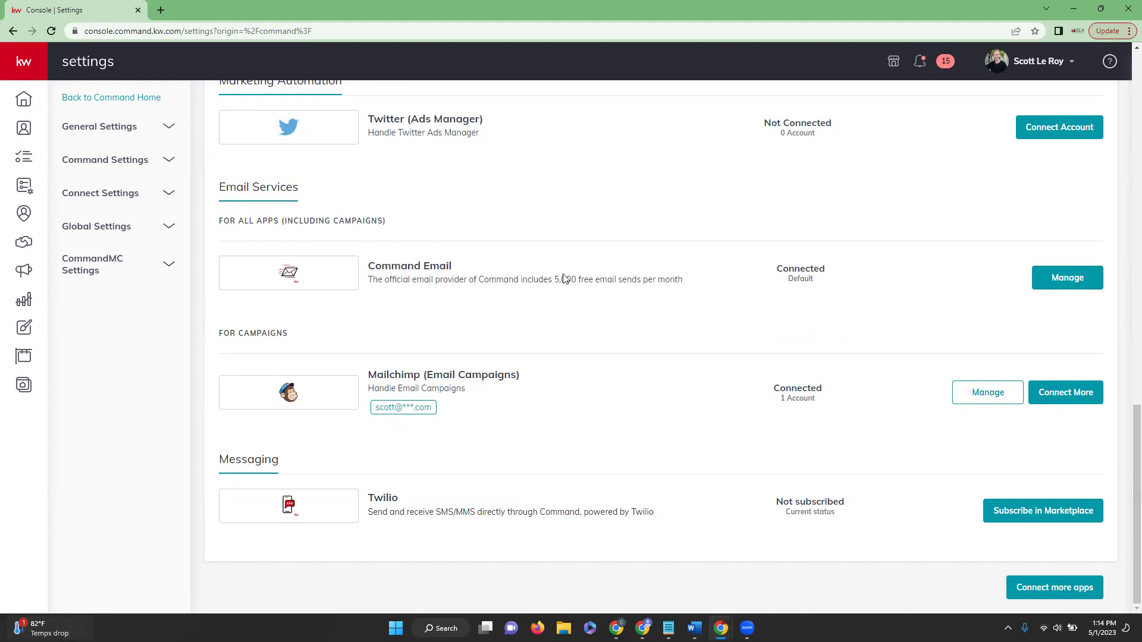
Inspect the Command Email configuration, including the available reply-to addresses and monthly usage, and close it without changes
click(1054, 287)
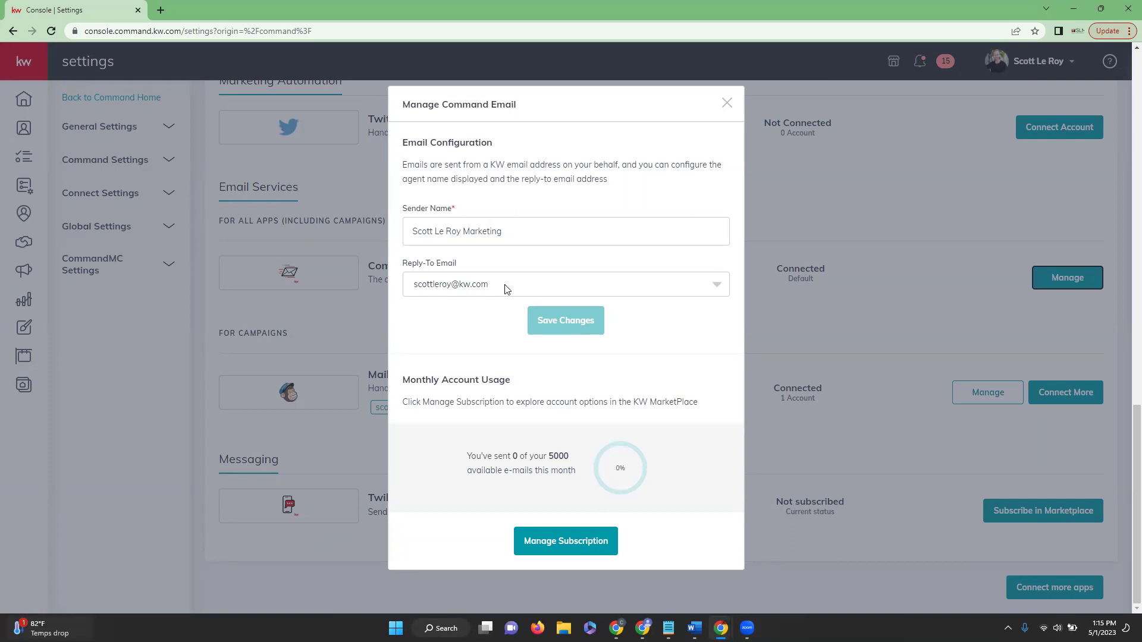
click(717, 286)
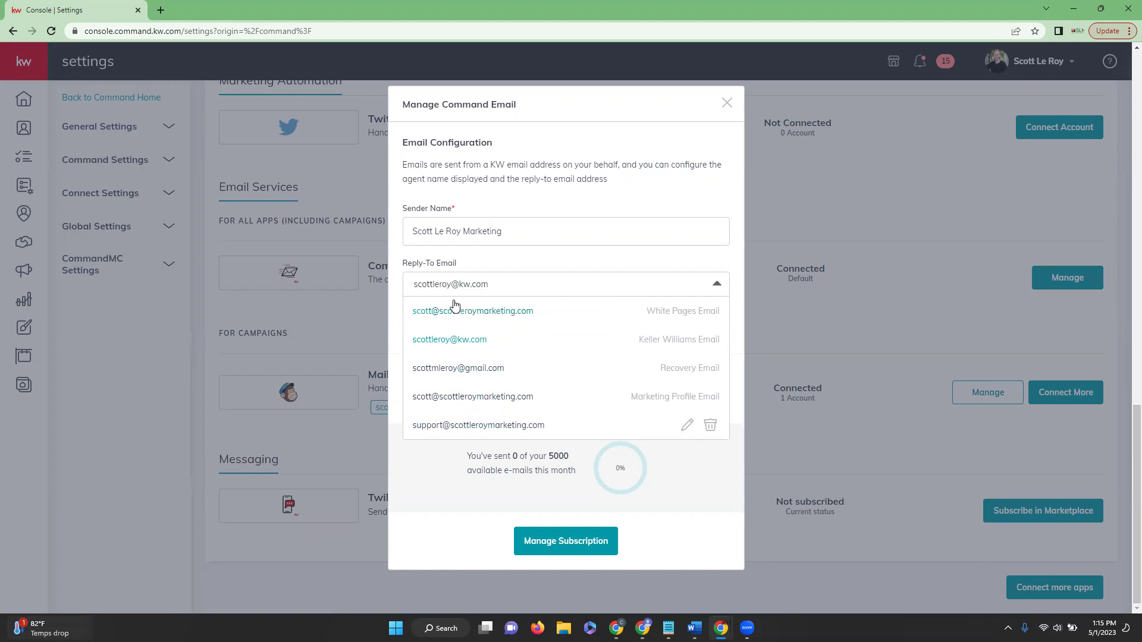
click(731, 467)
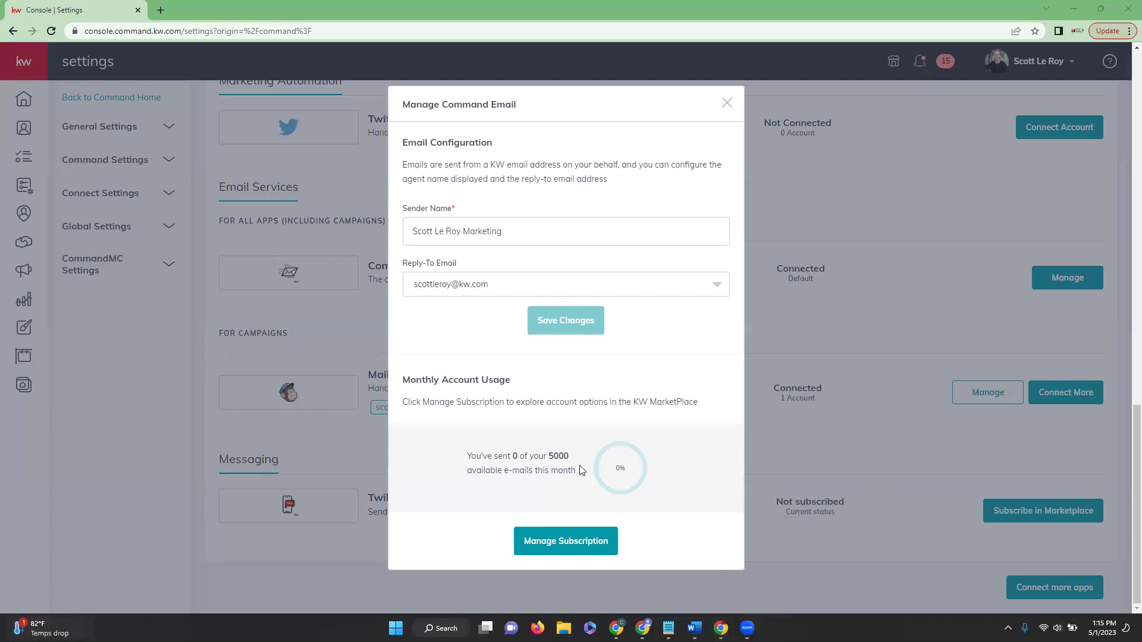
click(728, 104)
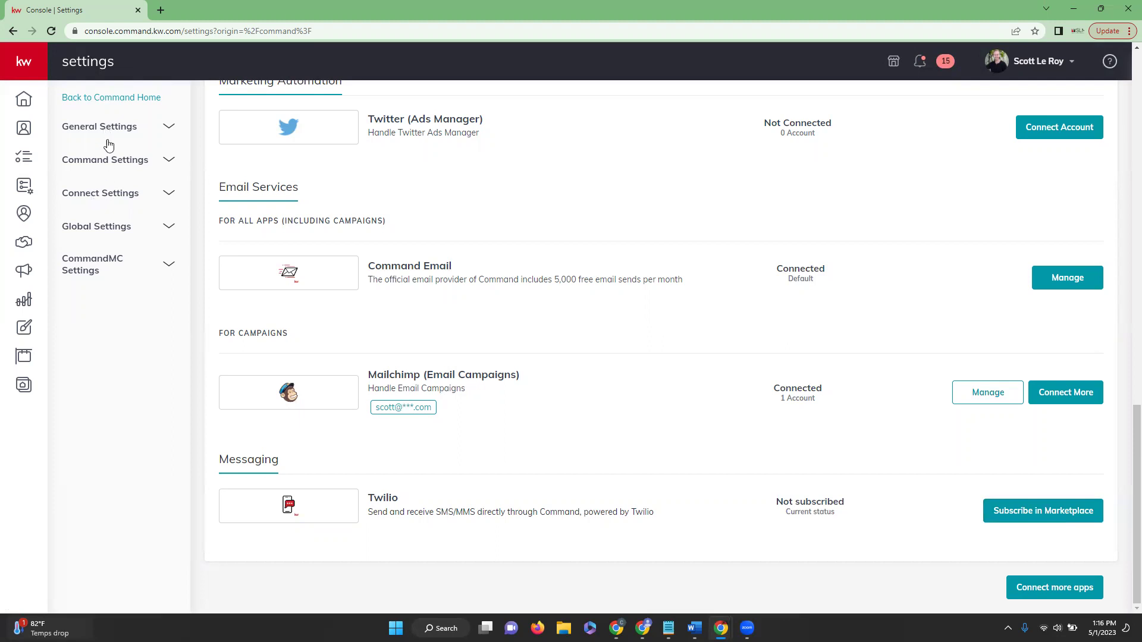
Open the Marketing Profile in Connect Settings and review the photo, team logo and My Details fields
click(107, 200)
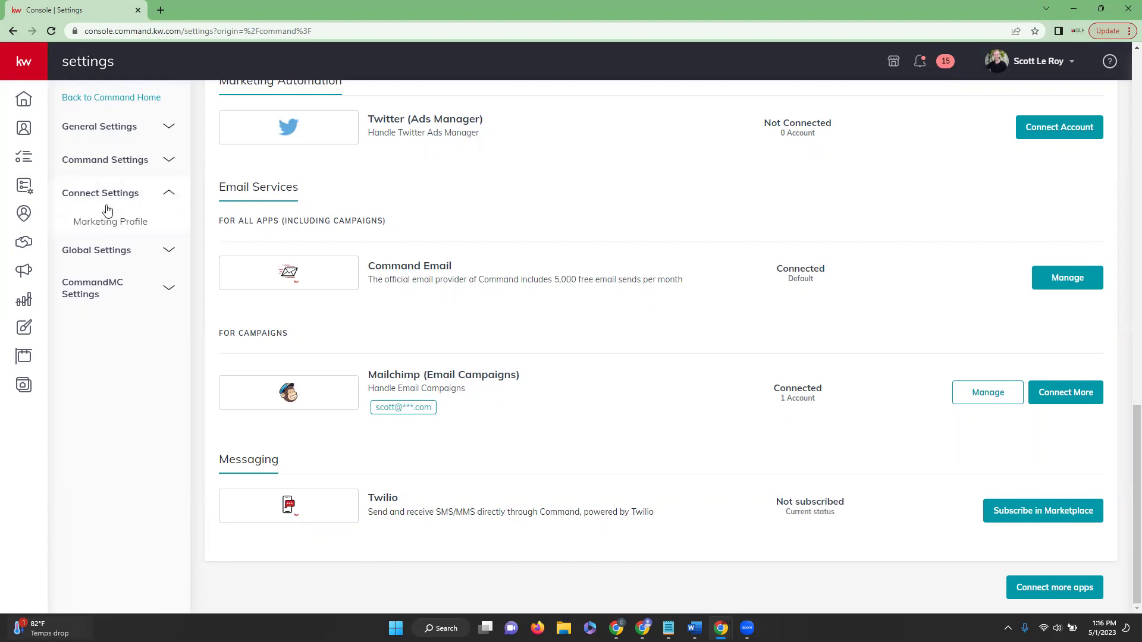
click(124, 227)
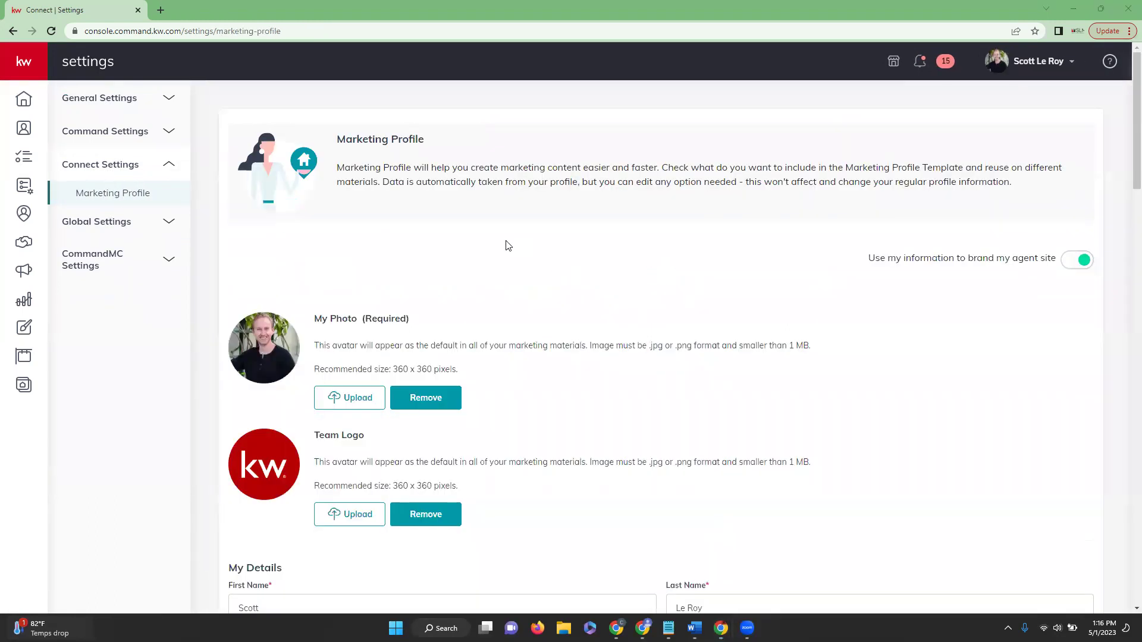
scroll(515, 246, down, 1)
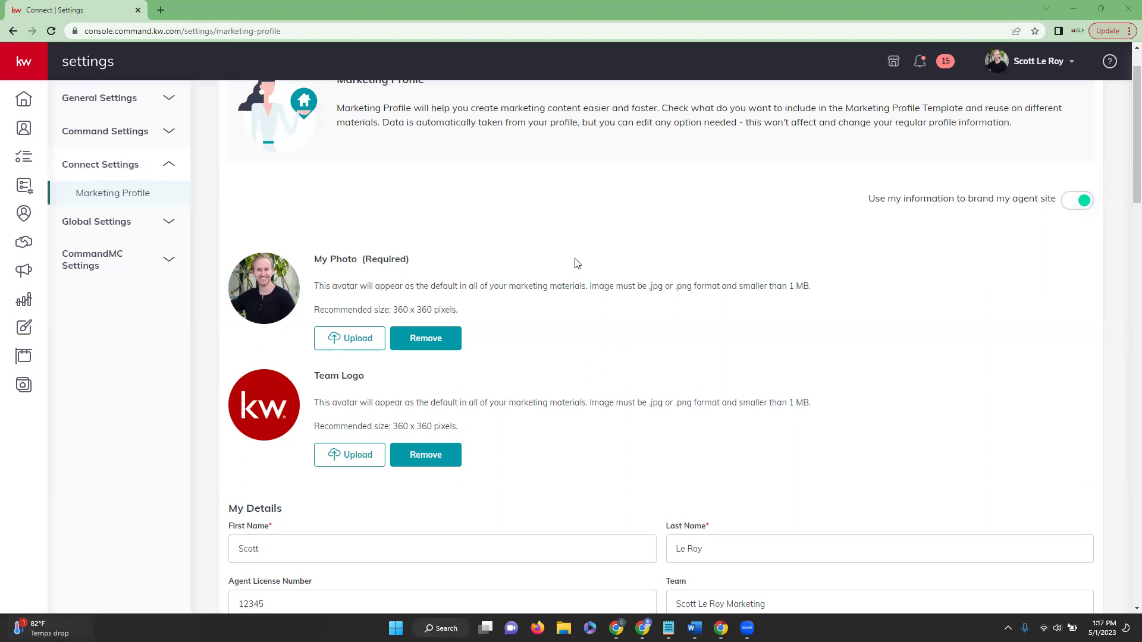
scroll(490, 191, down, 1)
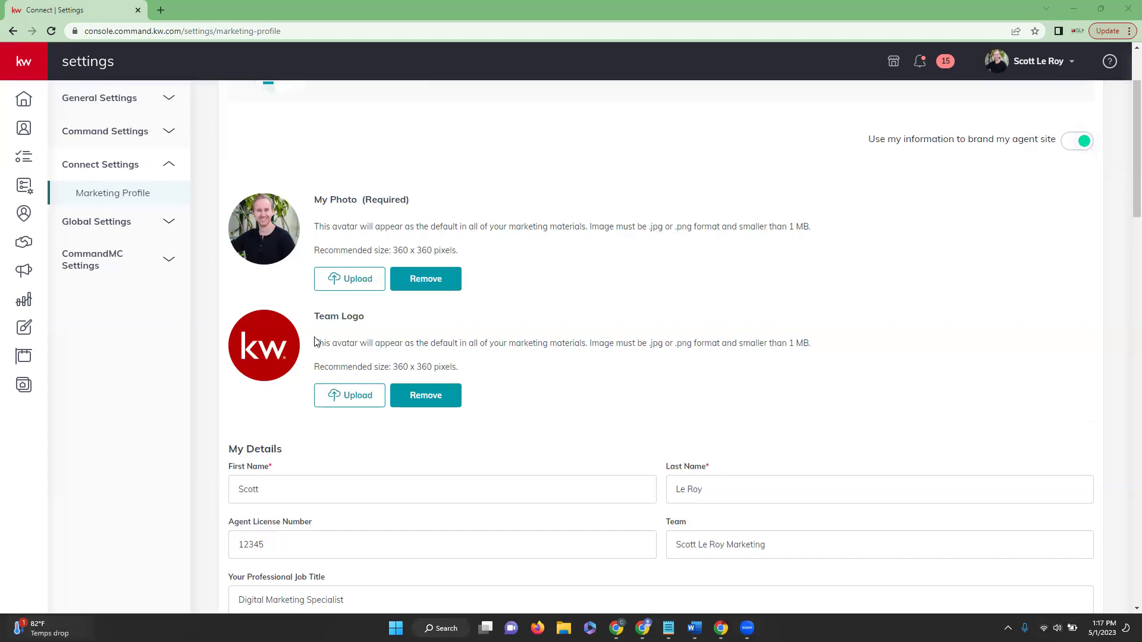
scroll(316, 340, down, 4)
scroll(315, 340, down, 1)
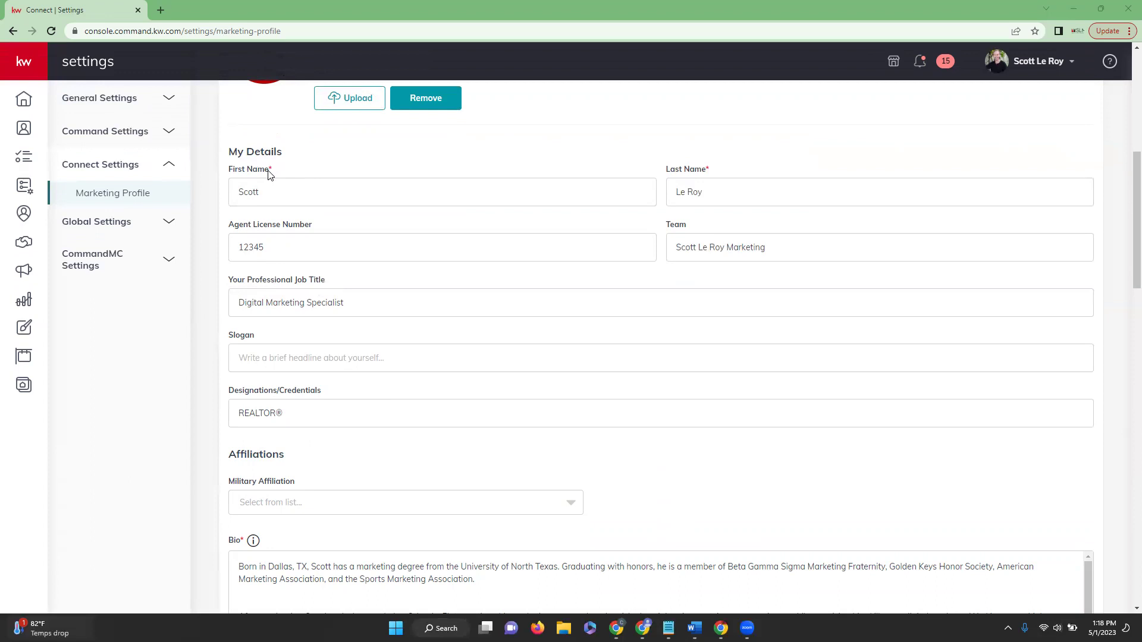
scroll(293, 259, down, 3)
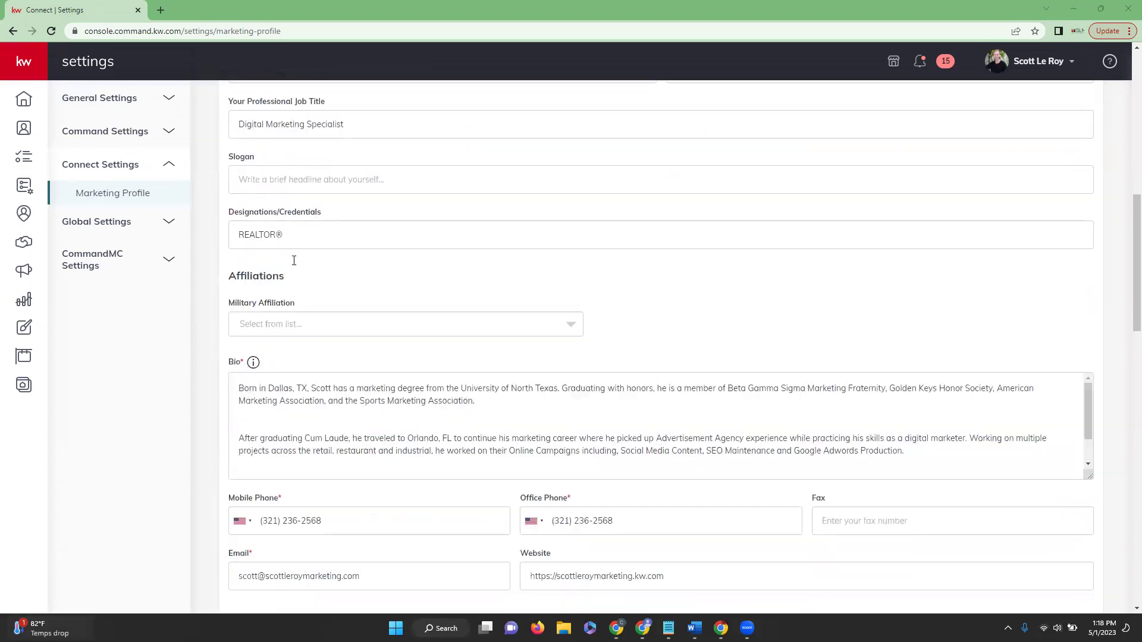
scroll(294, 260, down, 1)
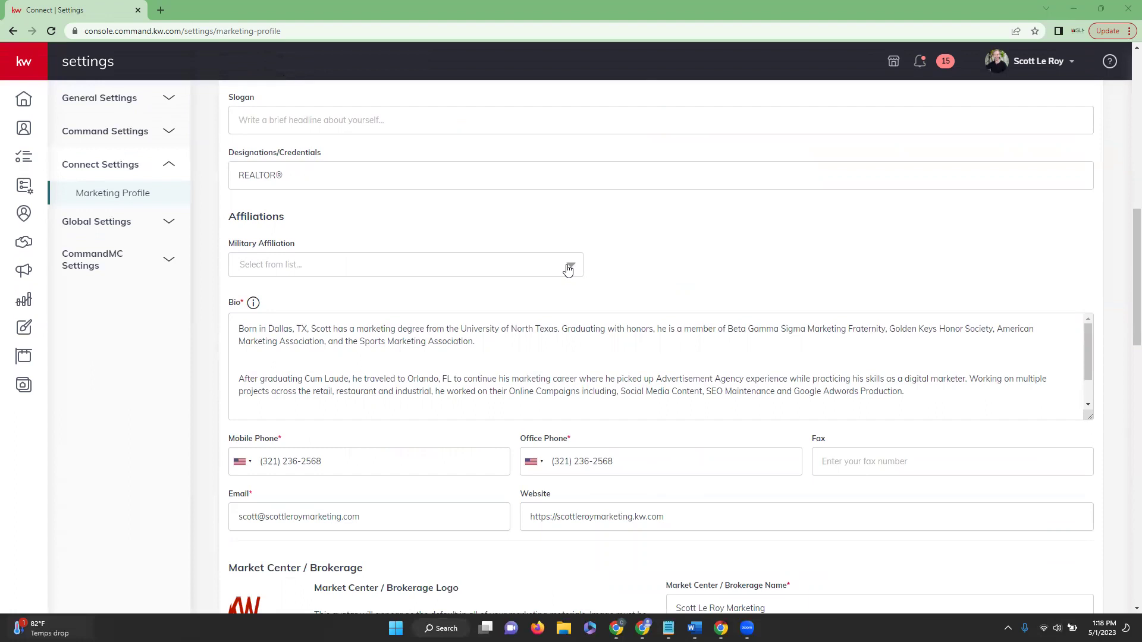
View the Military Affiliation choices in the Marketing Profile without selecting one
click(568, 270)
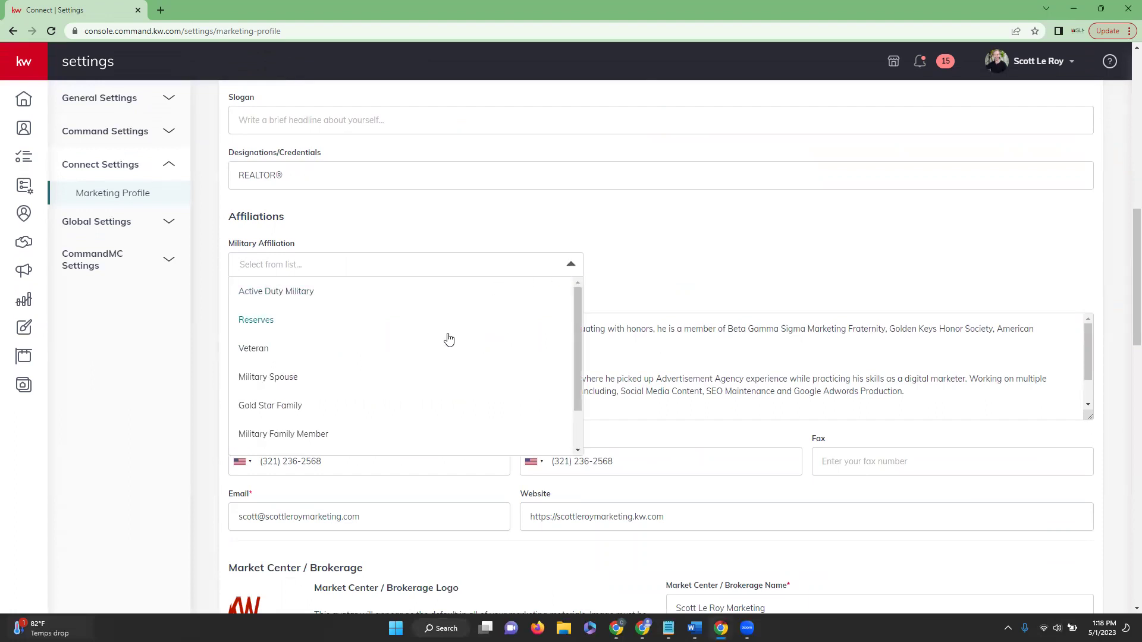
scroll(451, 444, down, 1)
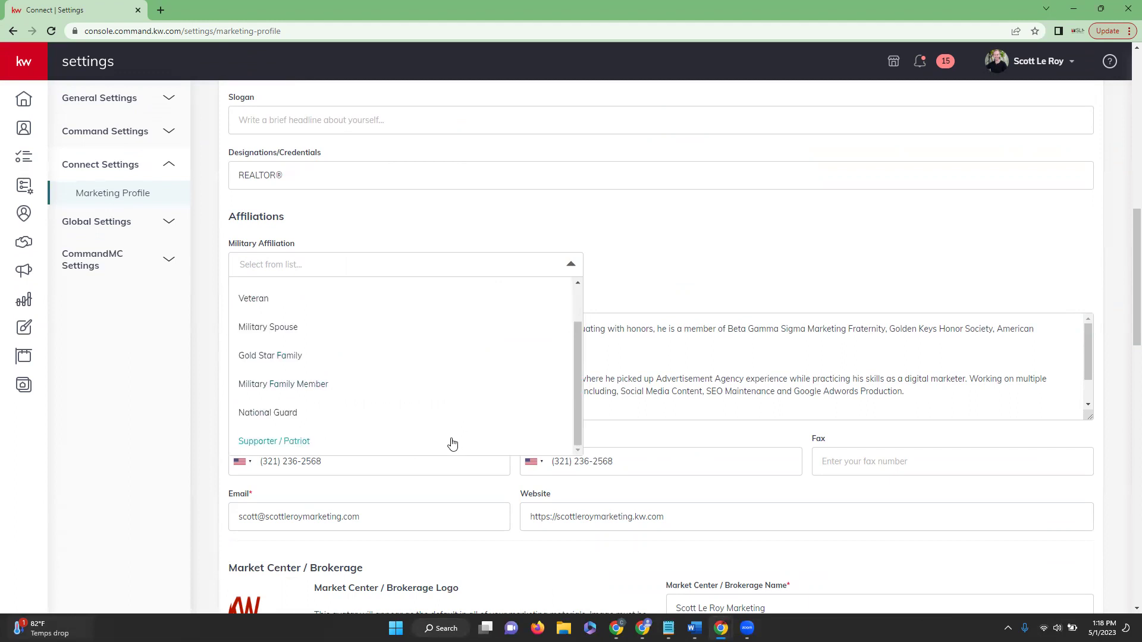
click(649, 213)
Review the bio, contact details and Market Center / Brokerage information in the Marketing Profile
scroll(647, 213, down, 1)
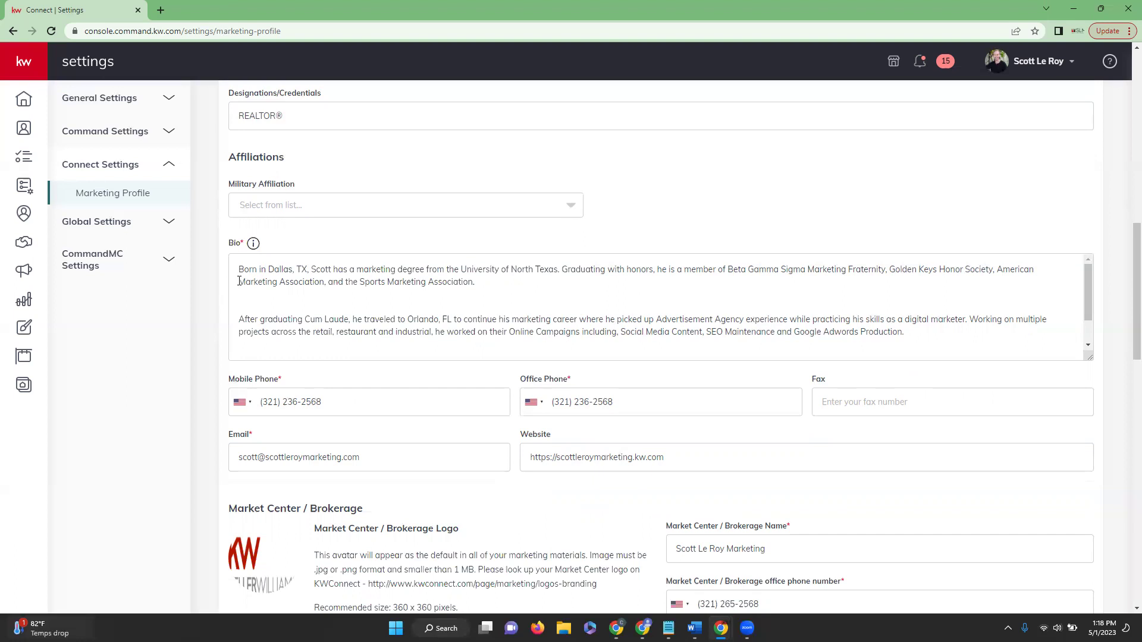
scroll(200, 278, down, 2)
scroll(200, 277, down, 2)
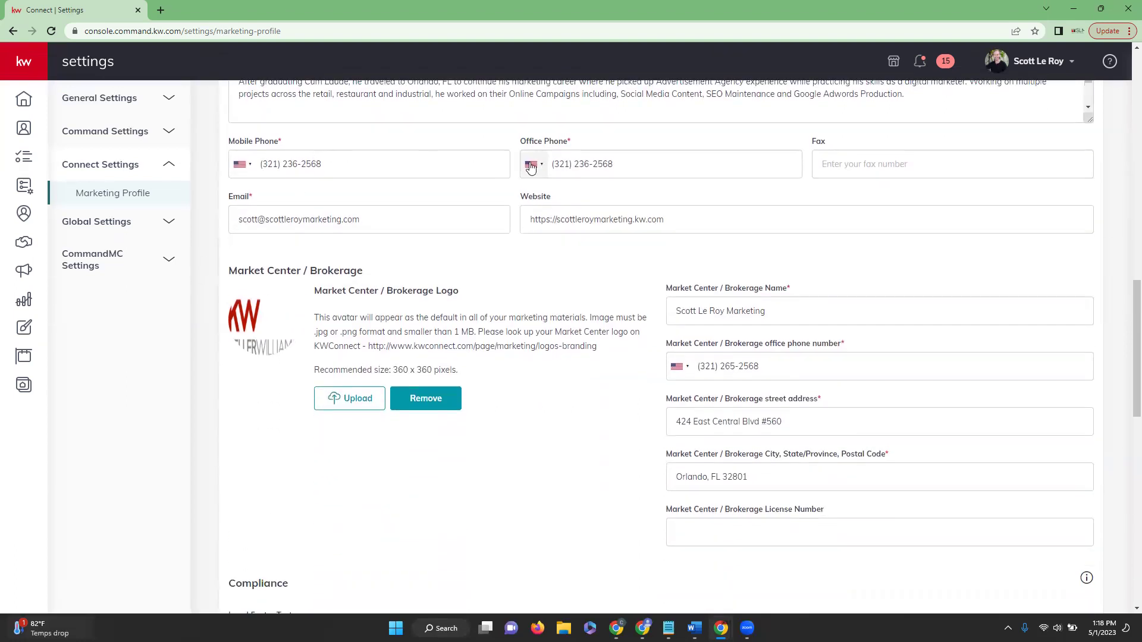
Review the Brokerage, Compliance, Social and Google Analytics sections, then save the Marketing Profile and dismiss the confirmation
scroll(864, 228, down, 2)
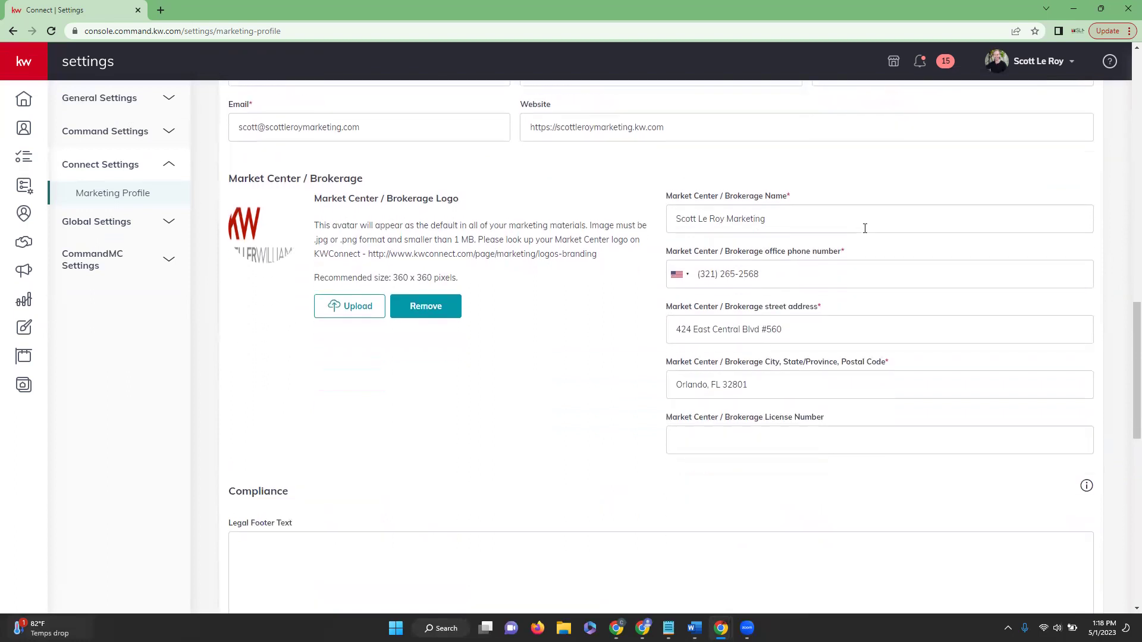
scroll(865, 228, down, 1)
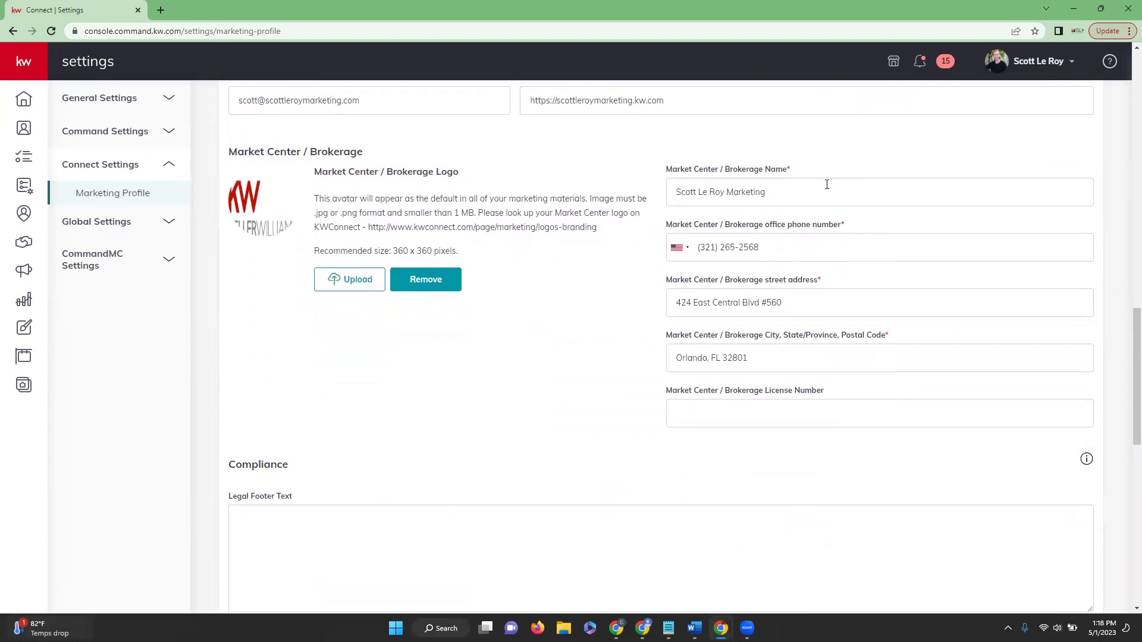
scroll(798, 414, down, 5)
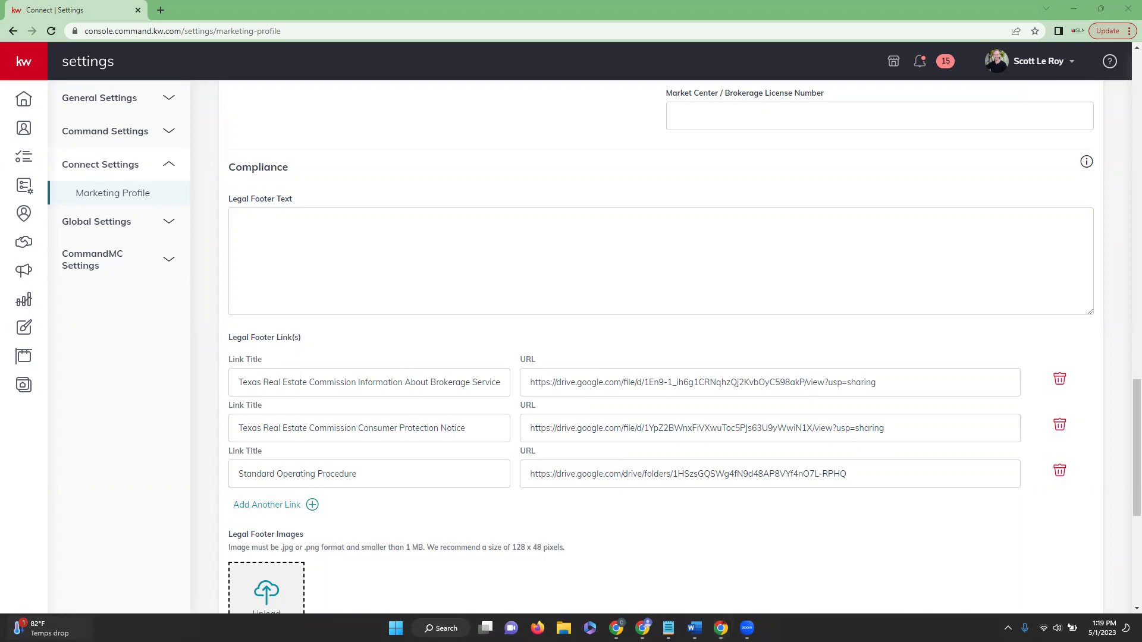
scroll(251, 359, down, 1)
scroll(251, 360, down, 5)
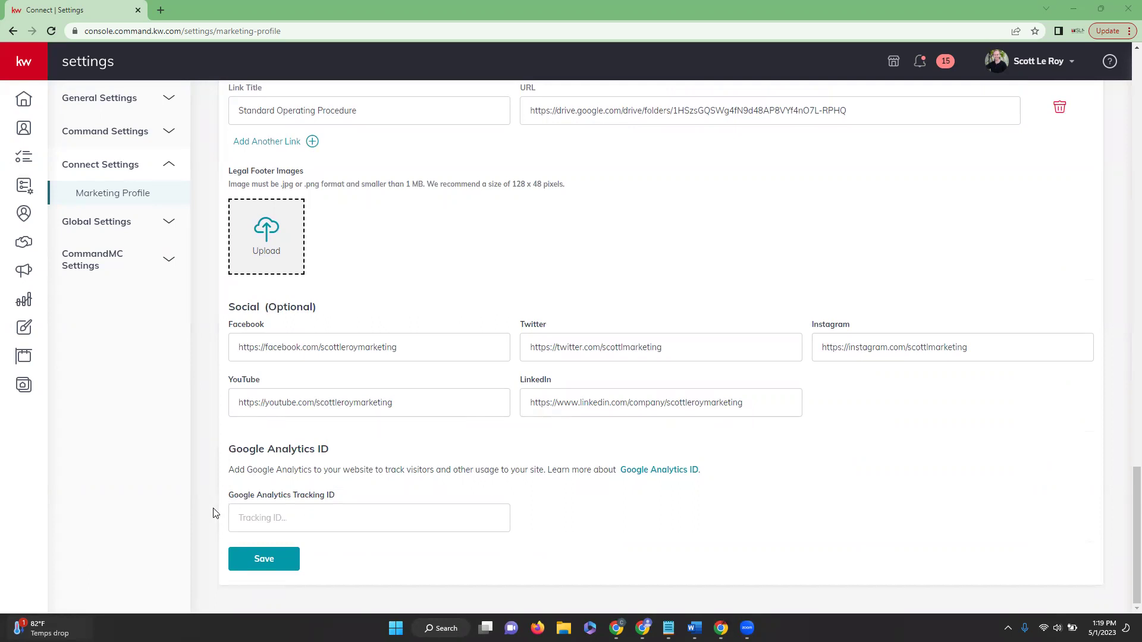
click(244, 565)
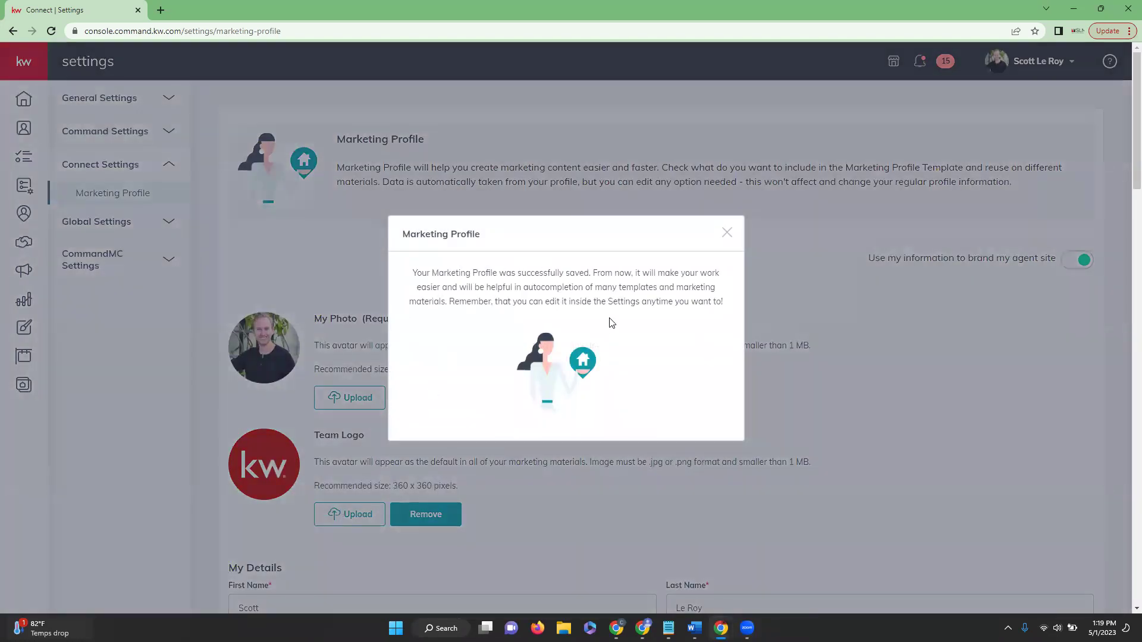
click(727, 232)
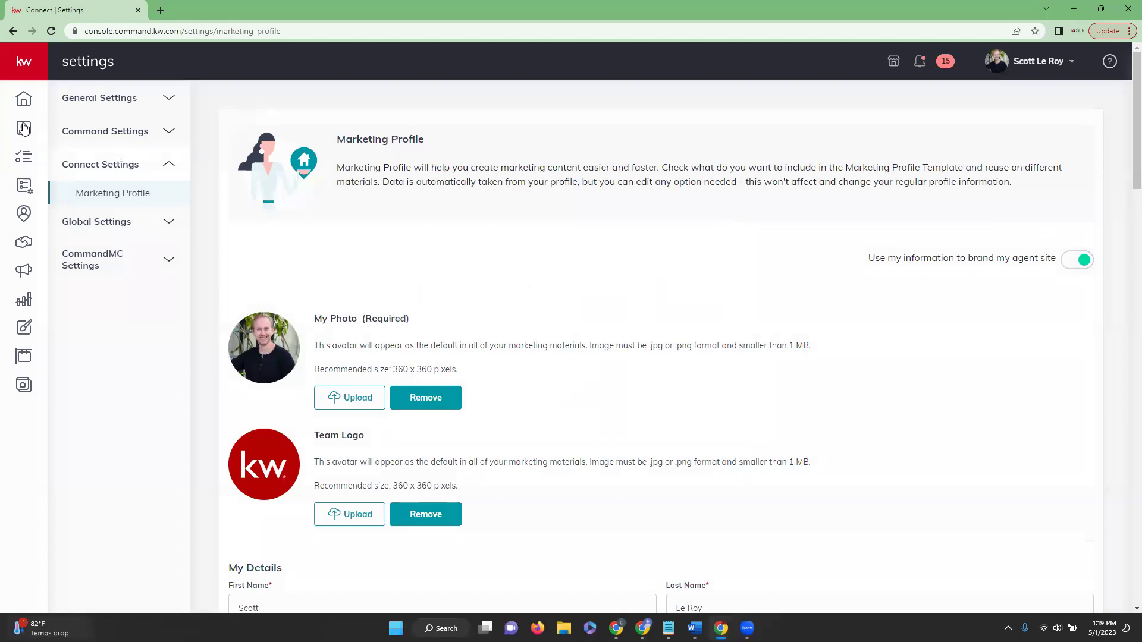
Return to the Command home dashboard and expand the navigation to show the name of each app
click(23, 101)
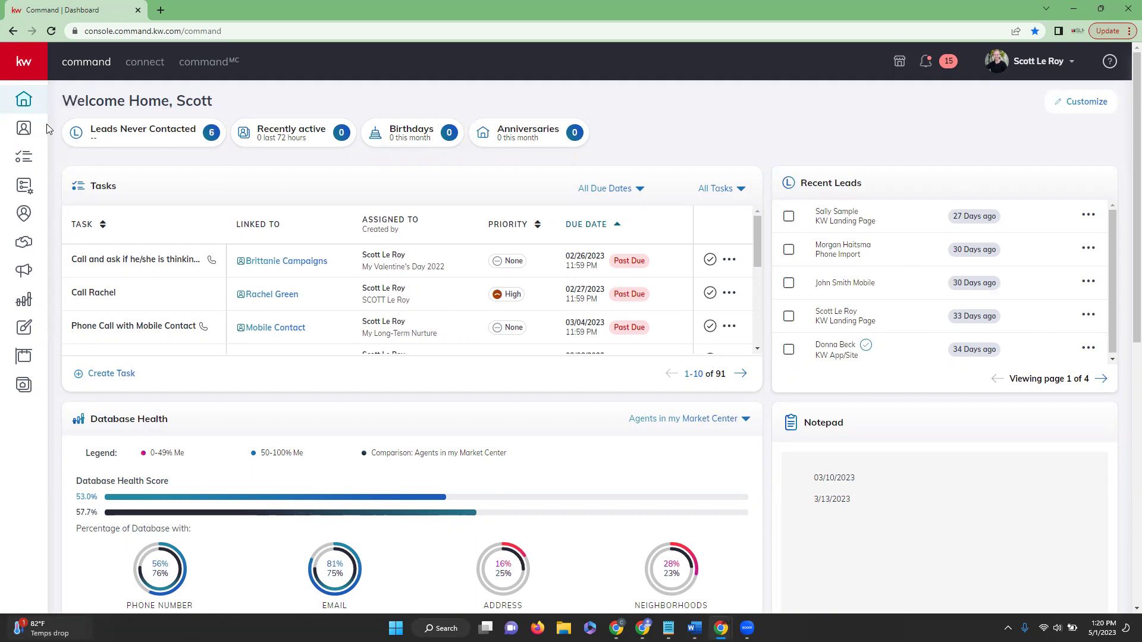
click(23, 65)
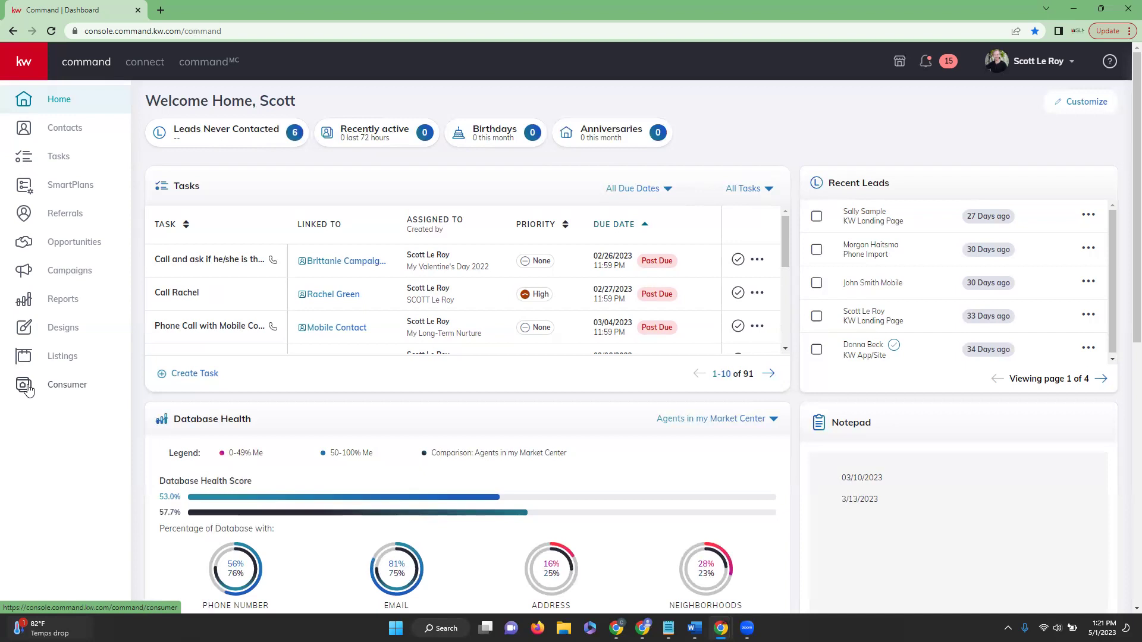
Open Contacts and clear all filters from the contact list
click(46, 136)
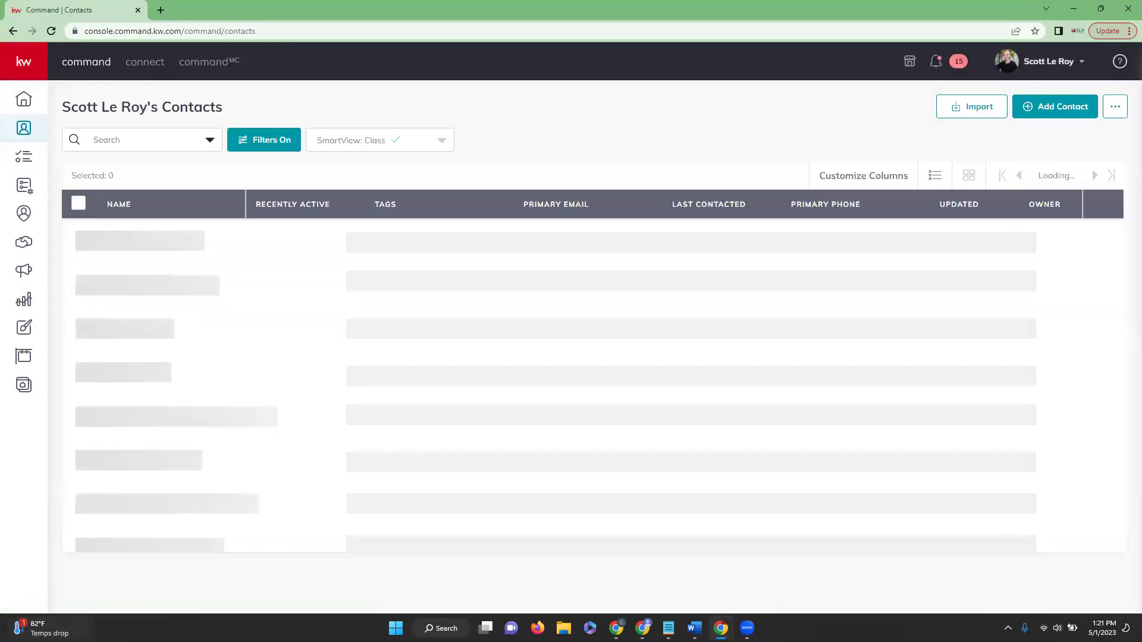
key(alt+Tab)
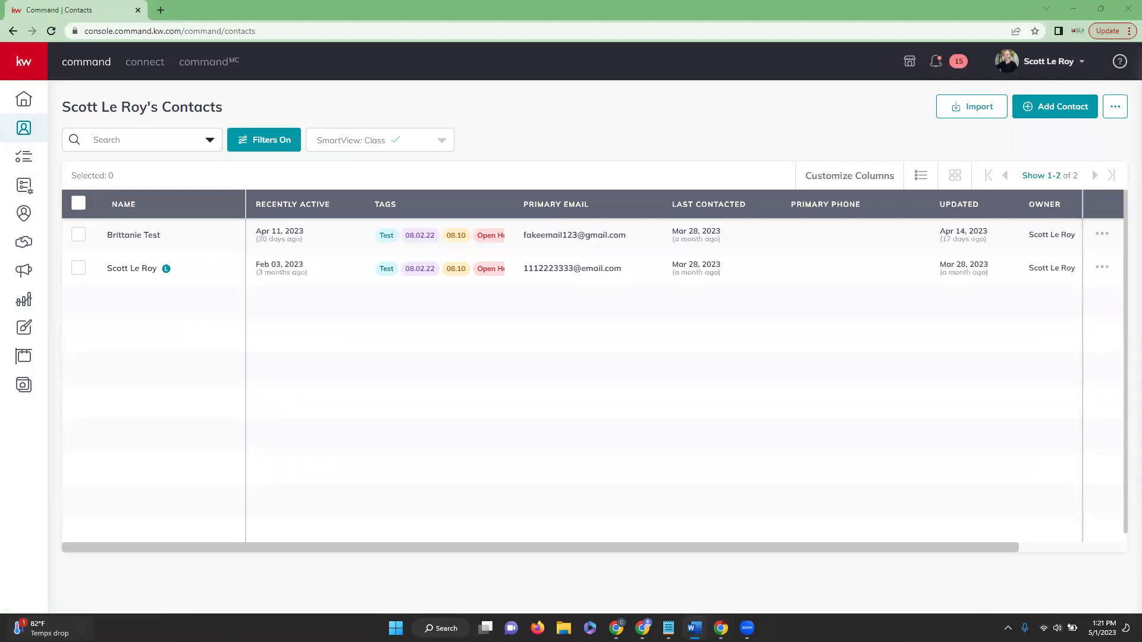
click(248, 148)
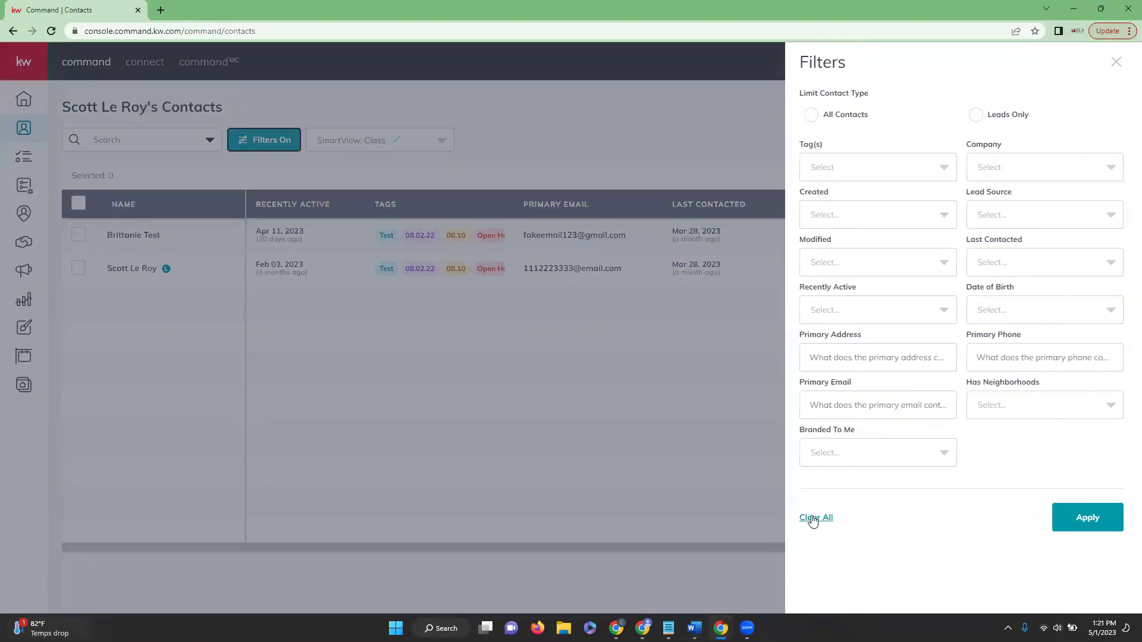
click(1102, 520)
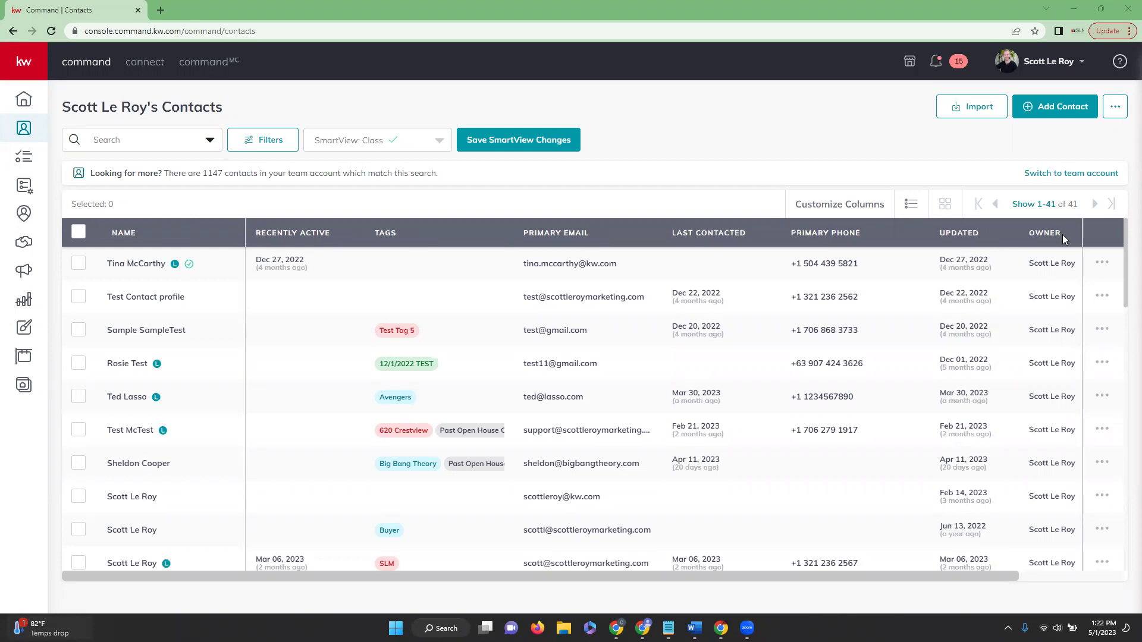
View the available actions for the first contact in the list without choosing one
click(1105, 266)
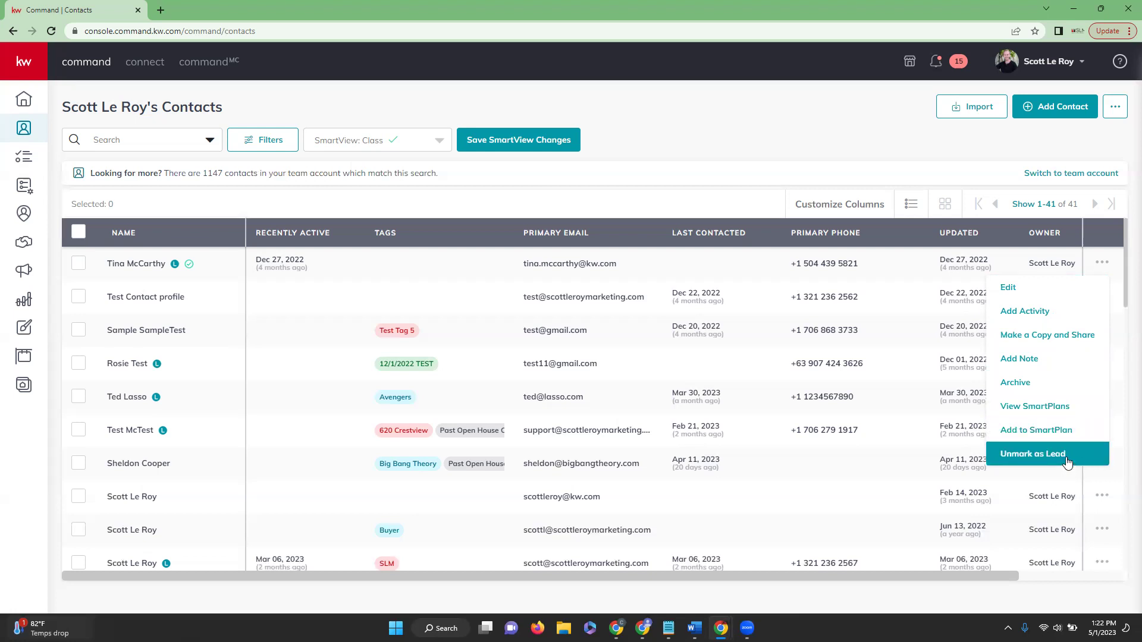
click(896, 166)
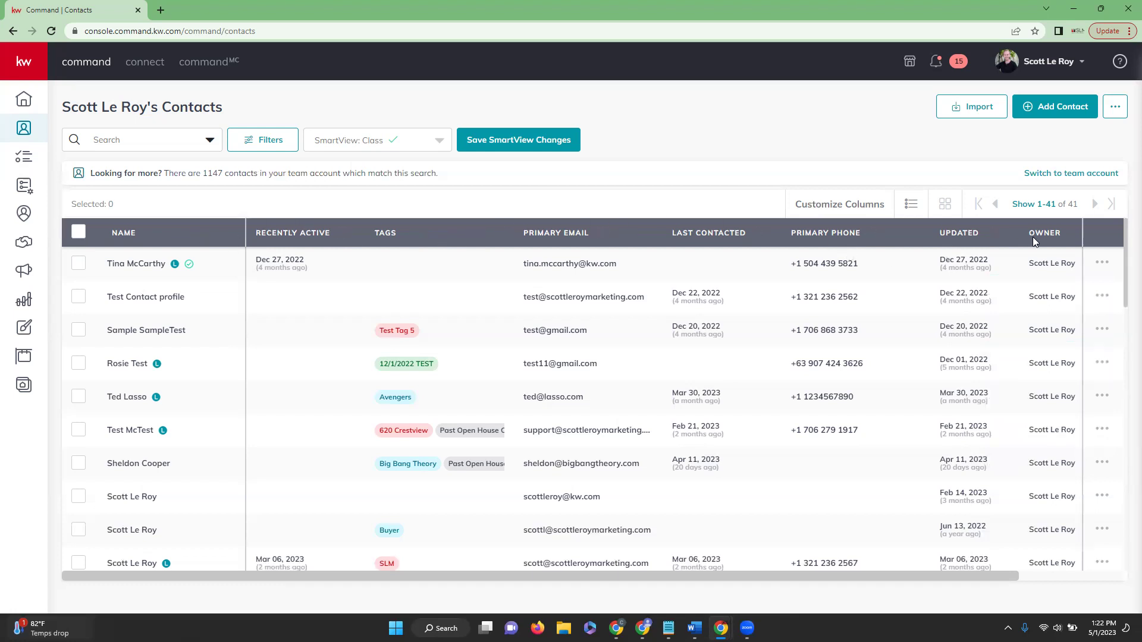
Customize the contact table's columns by adding Primary Address and removing Assignee
click(842, 205)
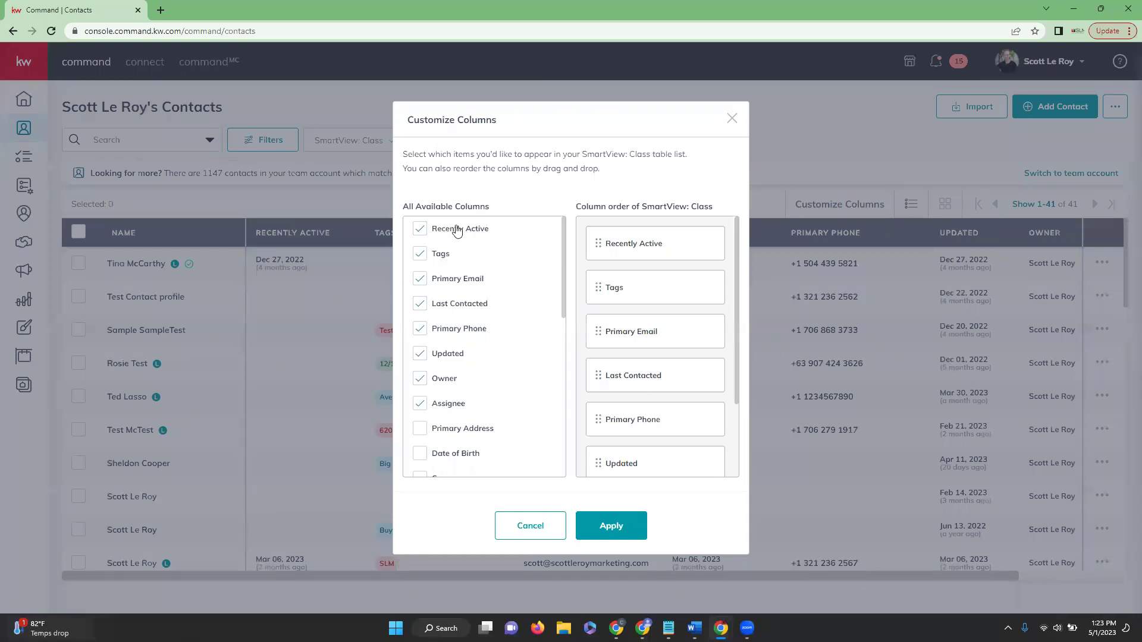
scroll(456, 231, down, 1)
scroll(457, 231, down, 1)
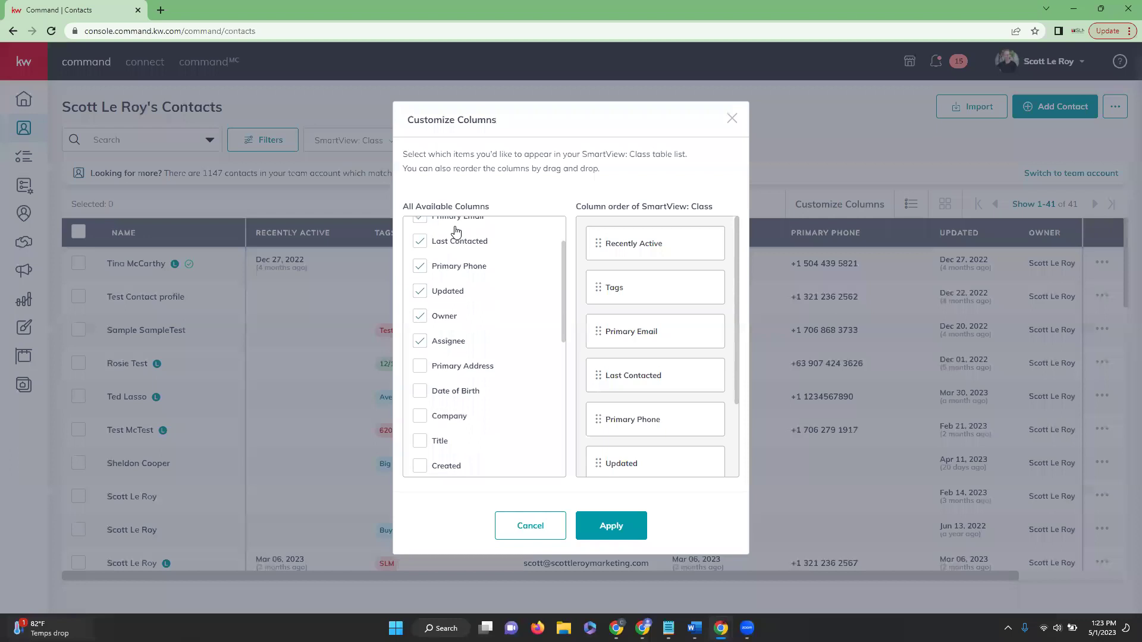
scroll(456, 231, down, 5)
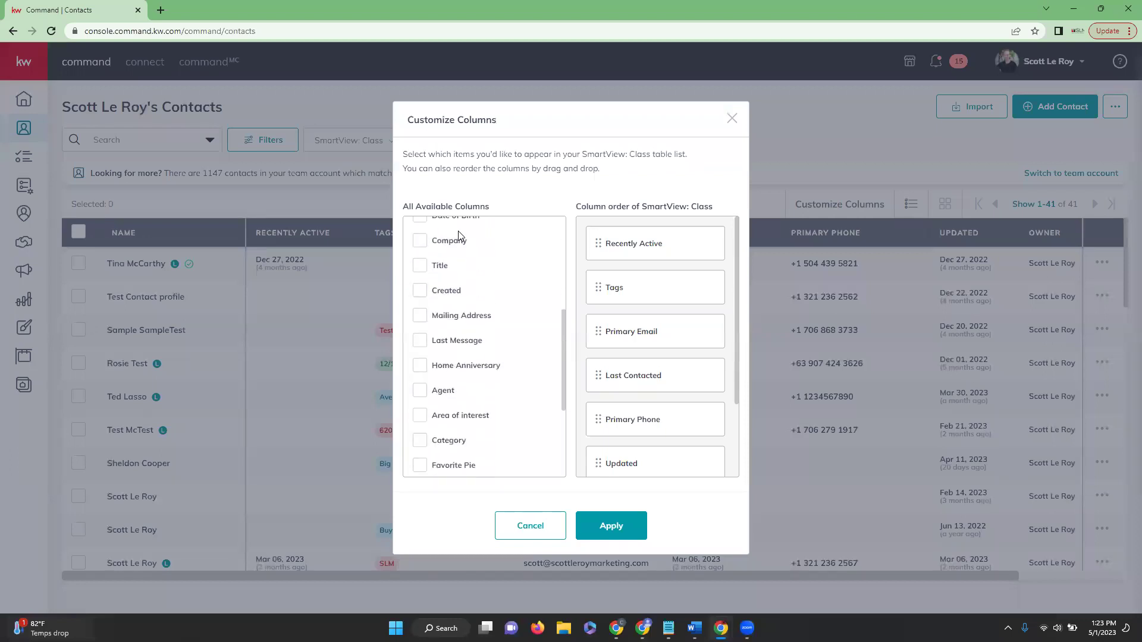
scroll(458, 235, down, 1)
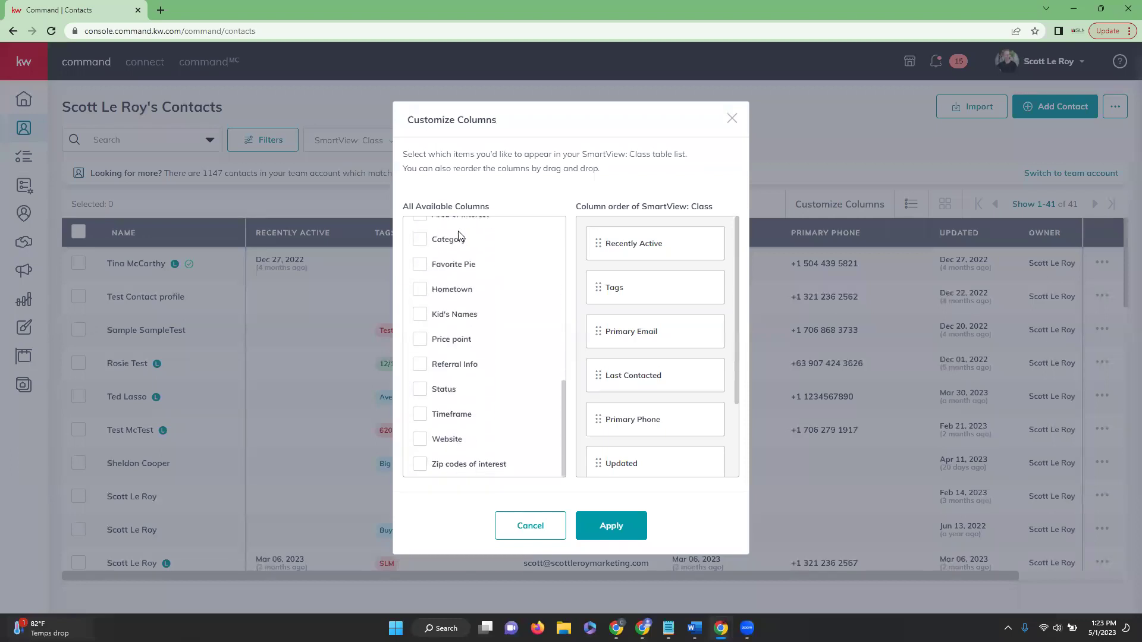
scroll(458, 235, up, 6)
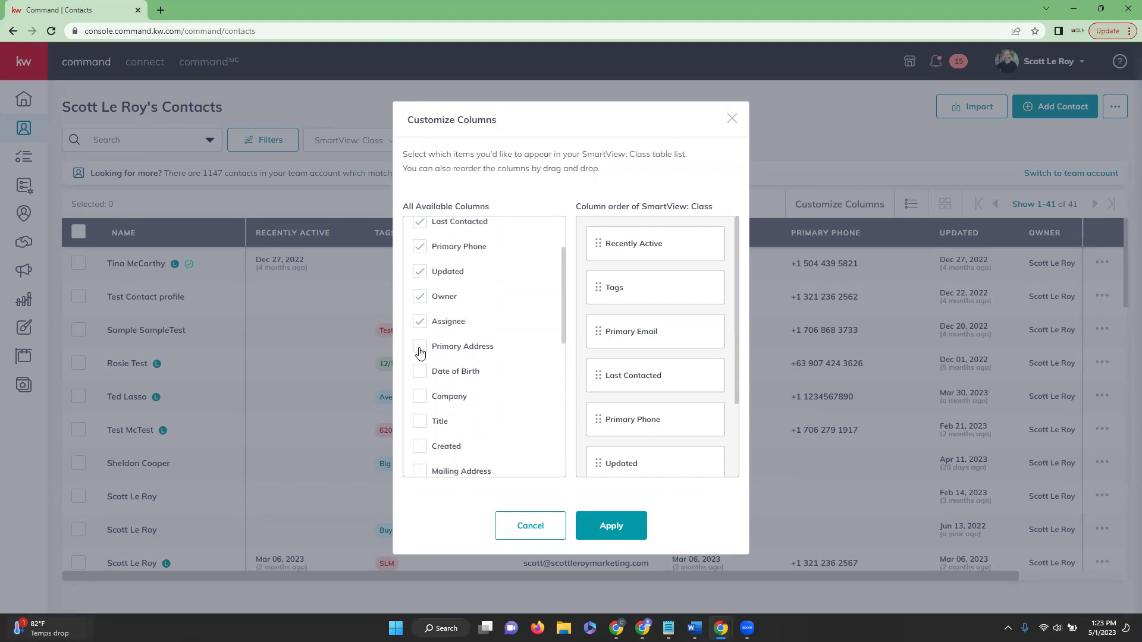
click(420, 351)
click(420, 326)
click(419, 346)
click(419, 345)
Place Primary Address directly after Primary Email in the column order, apply the layout and check the contact table
mouse_move(664, 247)
mouse_down()
mouse_move(669, 389)
mouse_move(677, 358)
mouse_move(652, 215)
mouse_move(664, 266)
mouse_up()
scroll(683, 400, down, 3)
drag(637, 403, 645, 333)
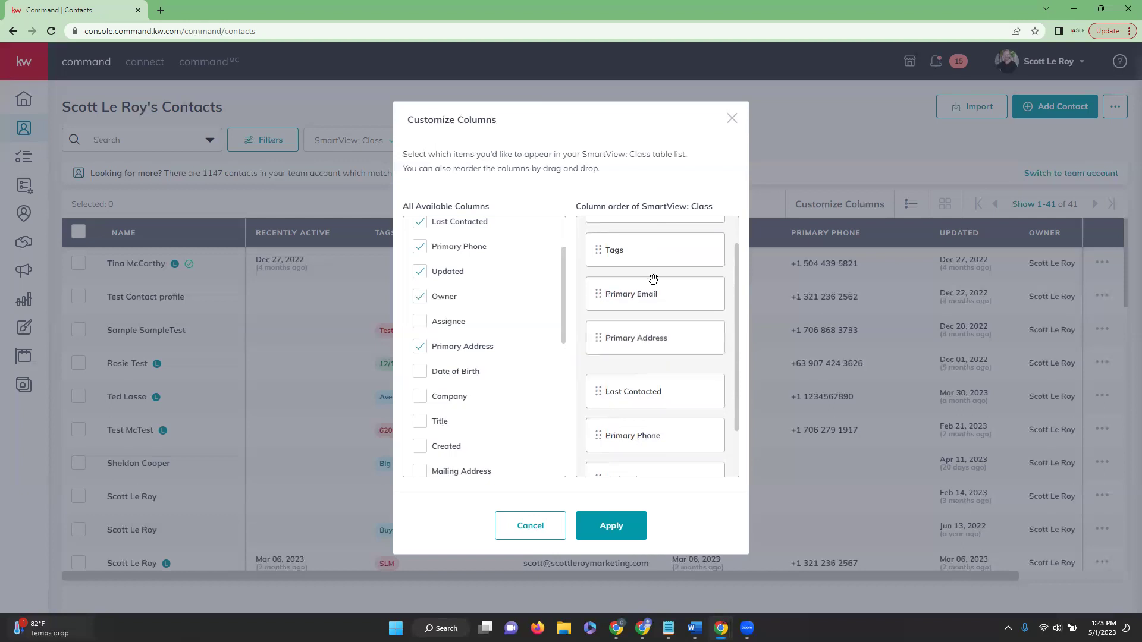
click(598, 534)
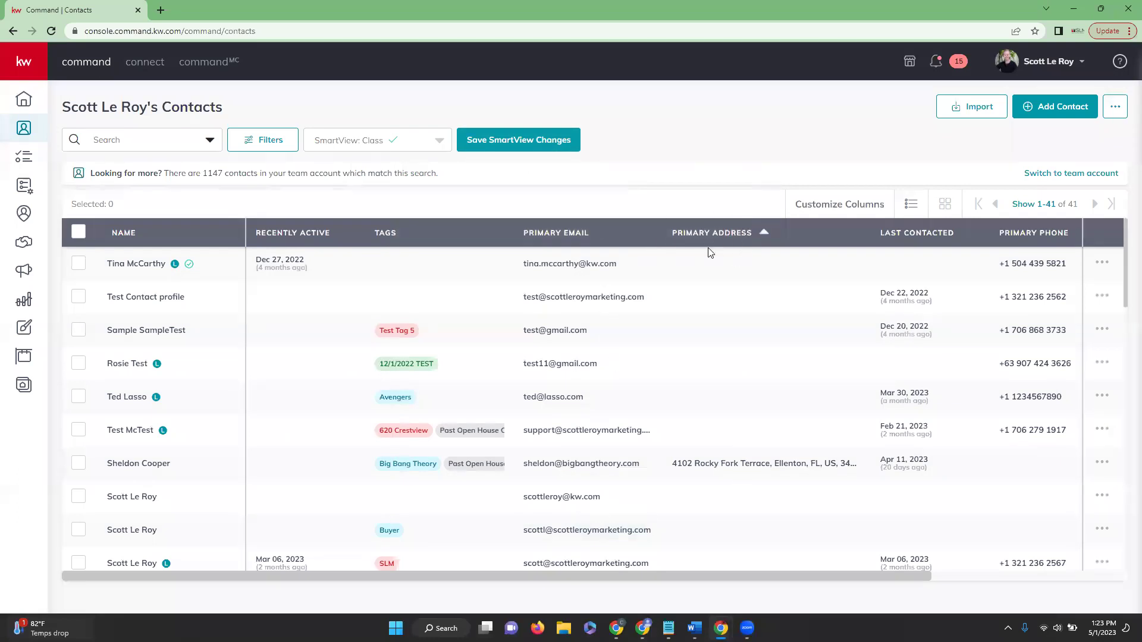
scroll(755, 340, down, 2)
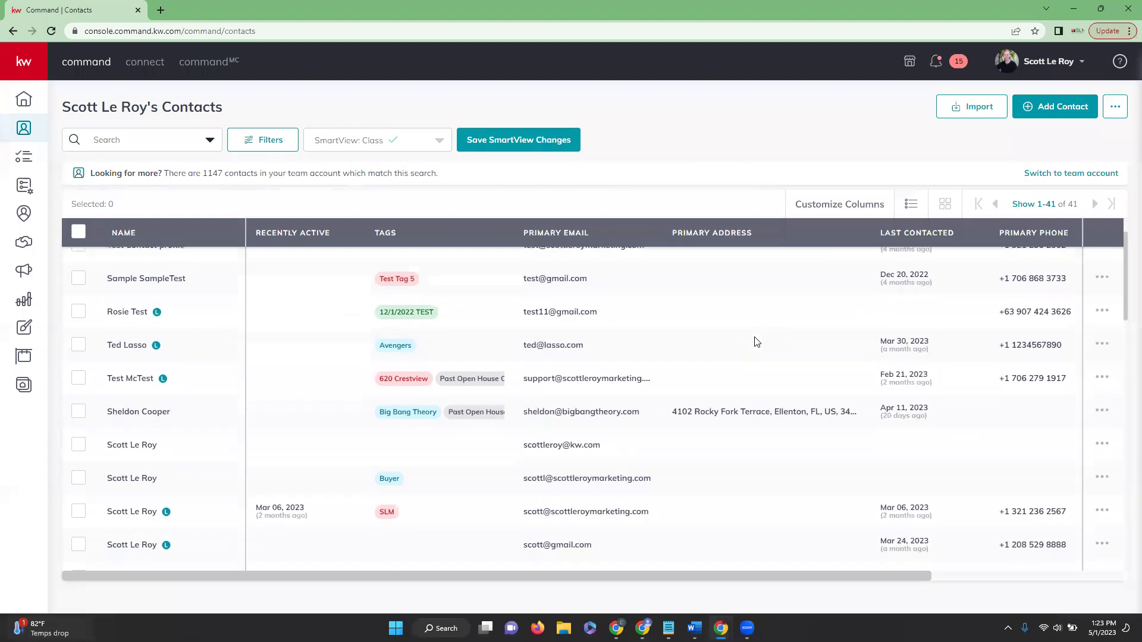
scroll(756, 321, up, 2)
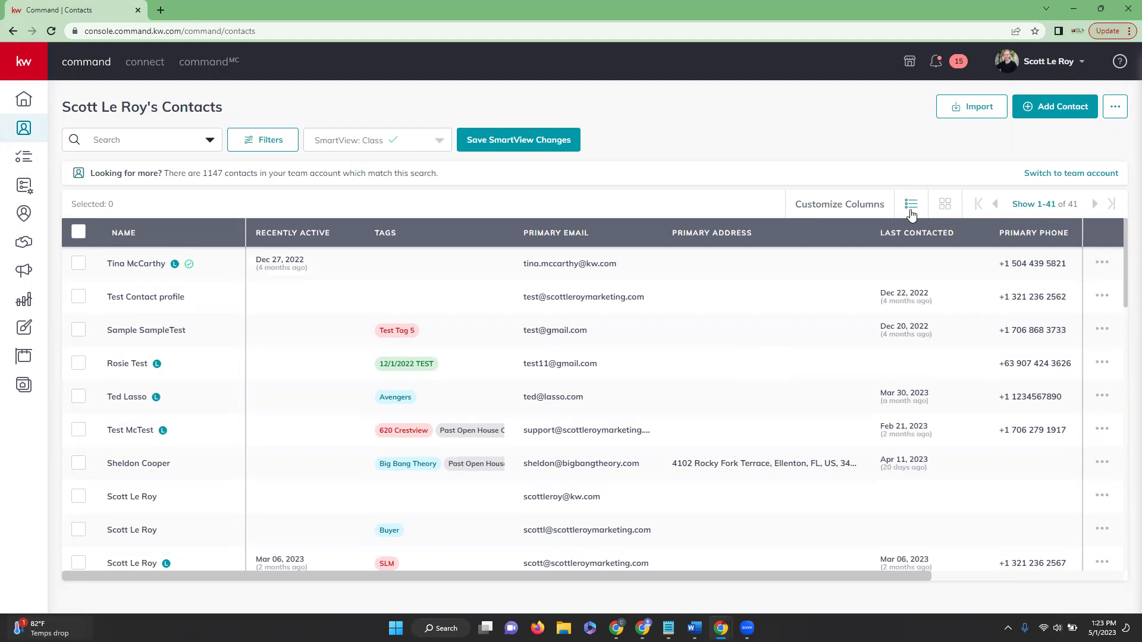
Preview the contacts in card view and return to the list view
click(946, 206)
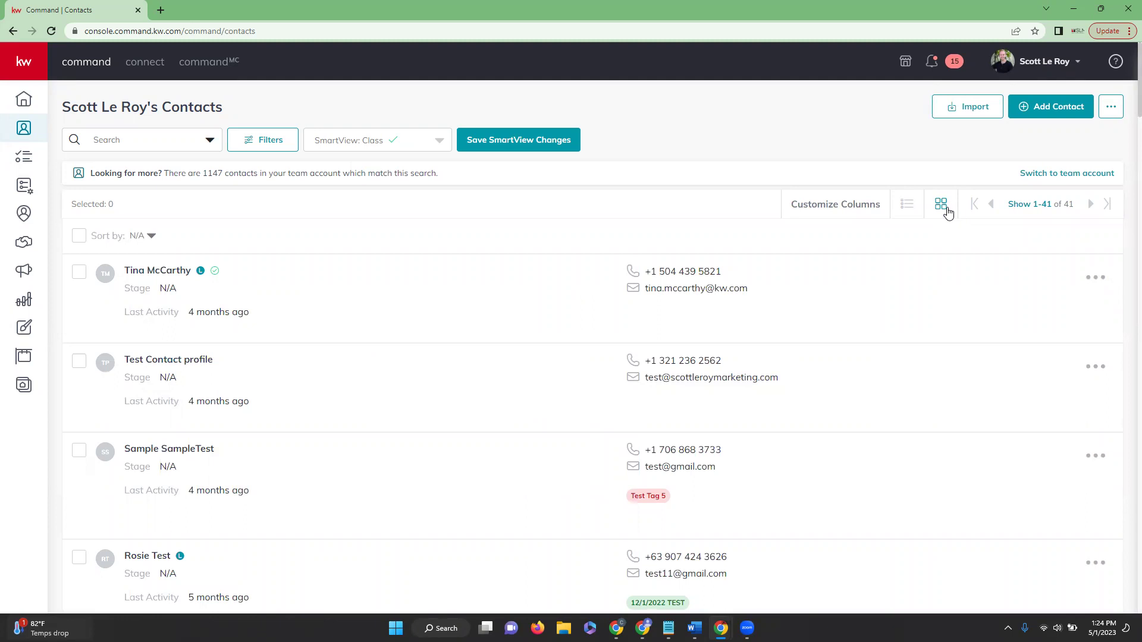
click(906, 214)
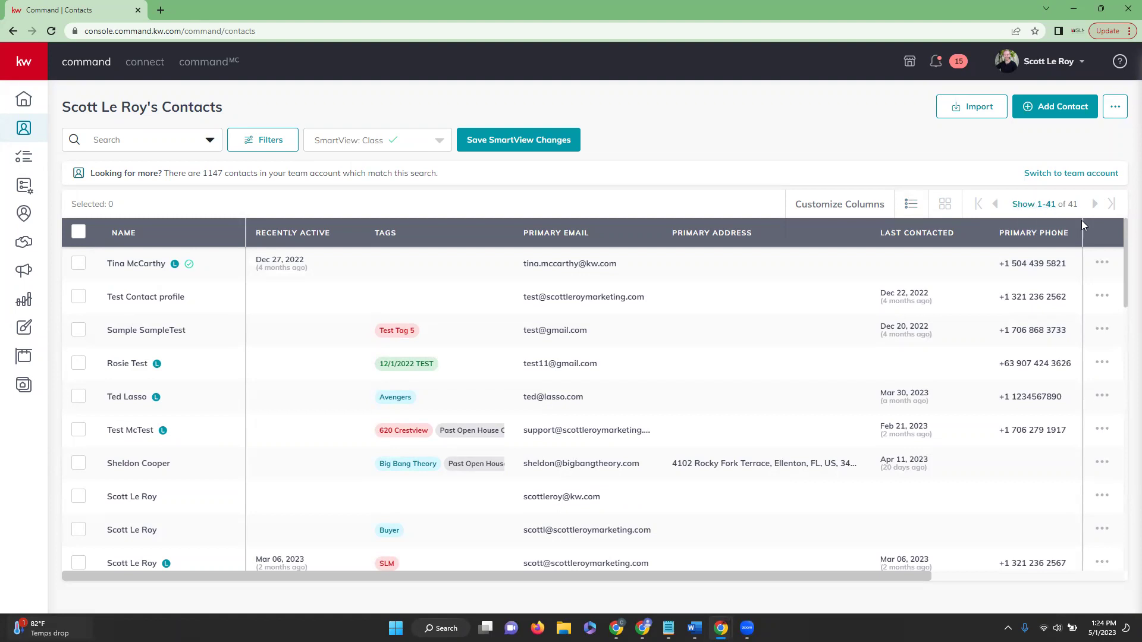
Limit the contact list to 10 contacts per page
click(1039, 205)
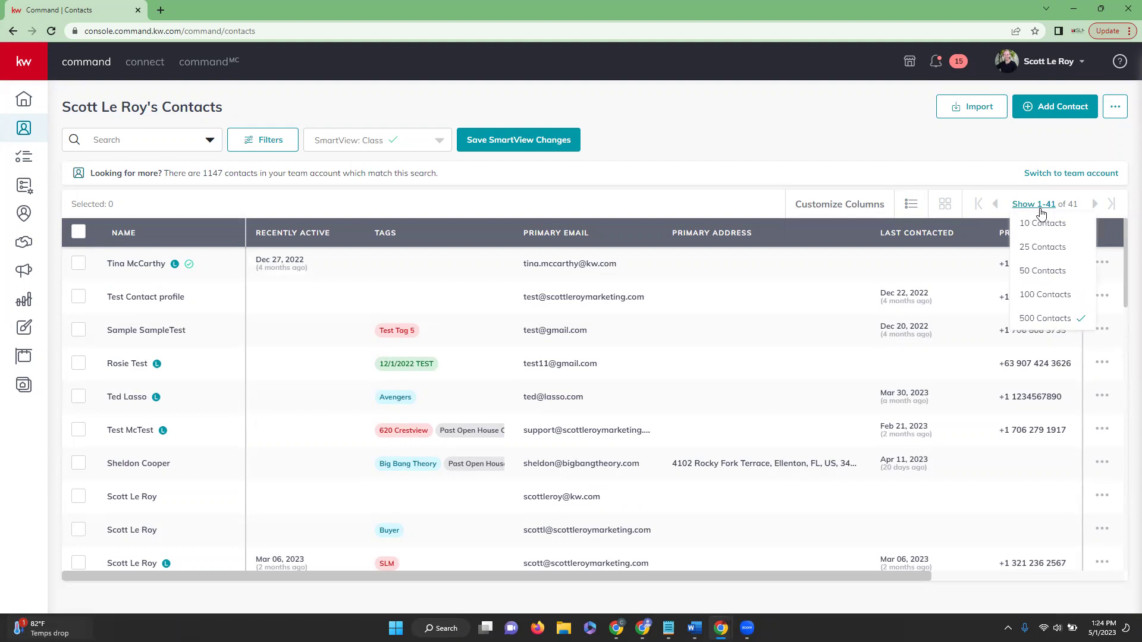
click(1045, 225)
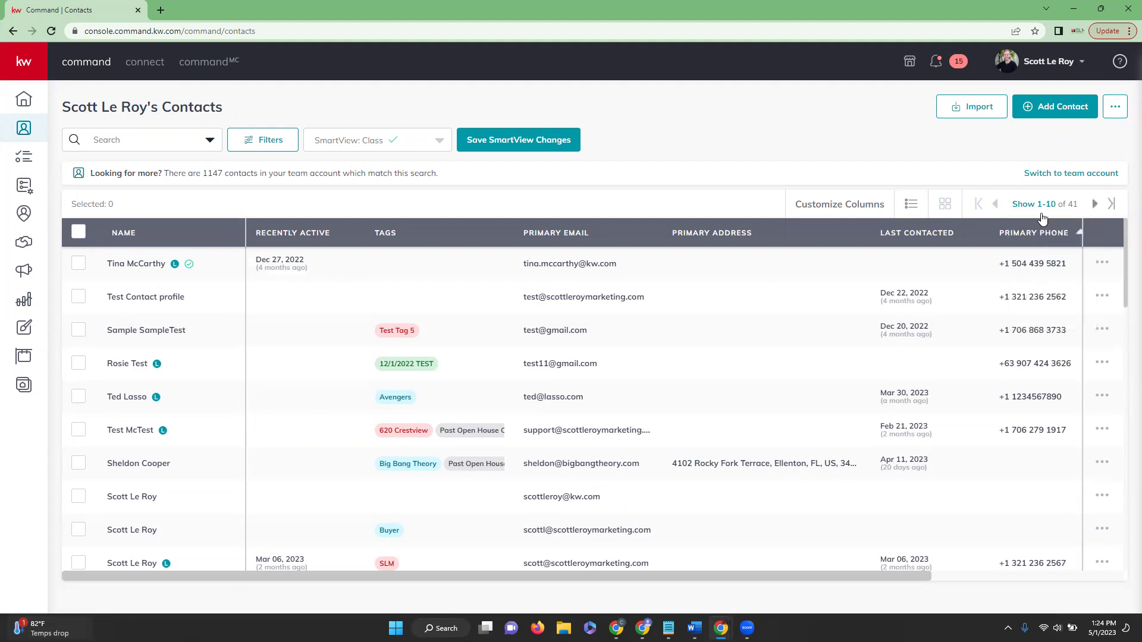
click(1028, 207)
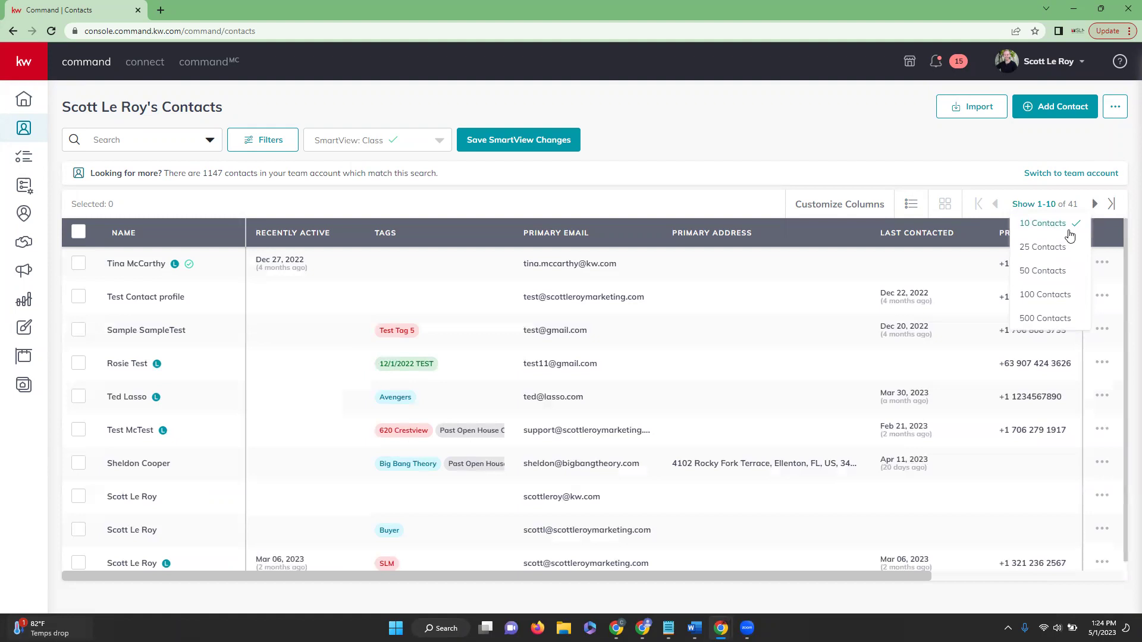
click(1072, 189)
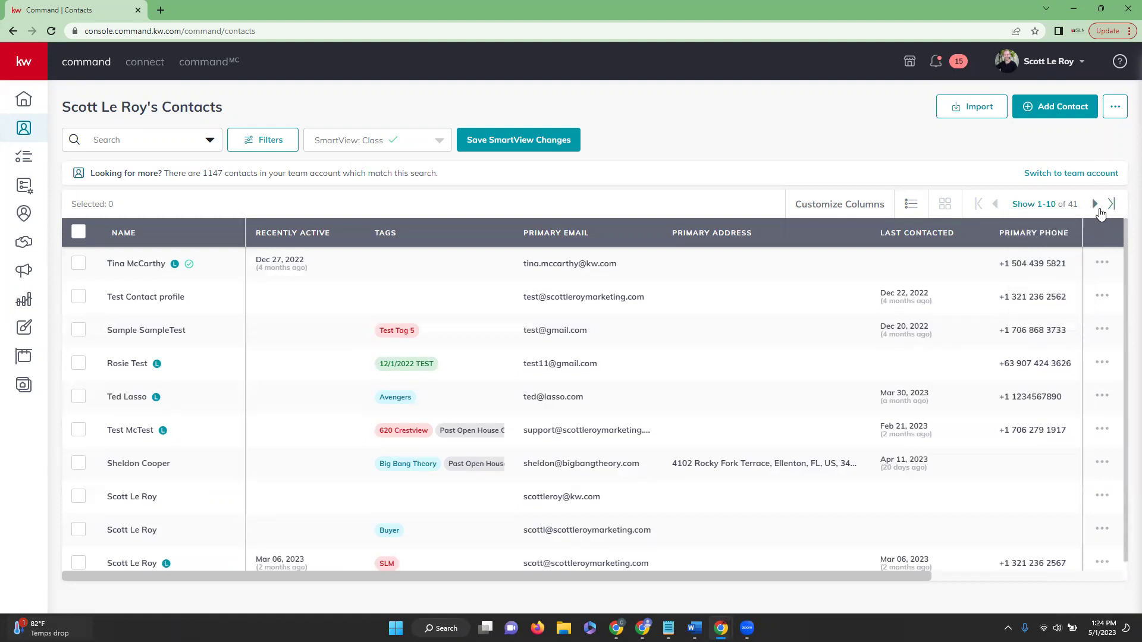
Page forward through the contact list to contacts 21-30 and return to the first page
click(1095, 206)
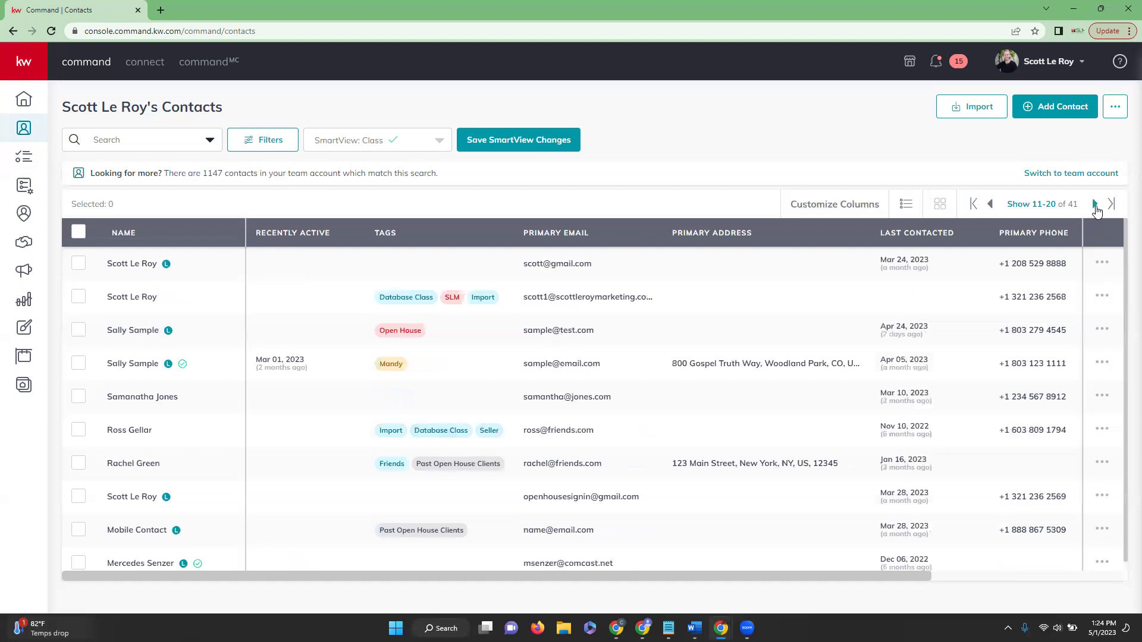
click(1095, 205)
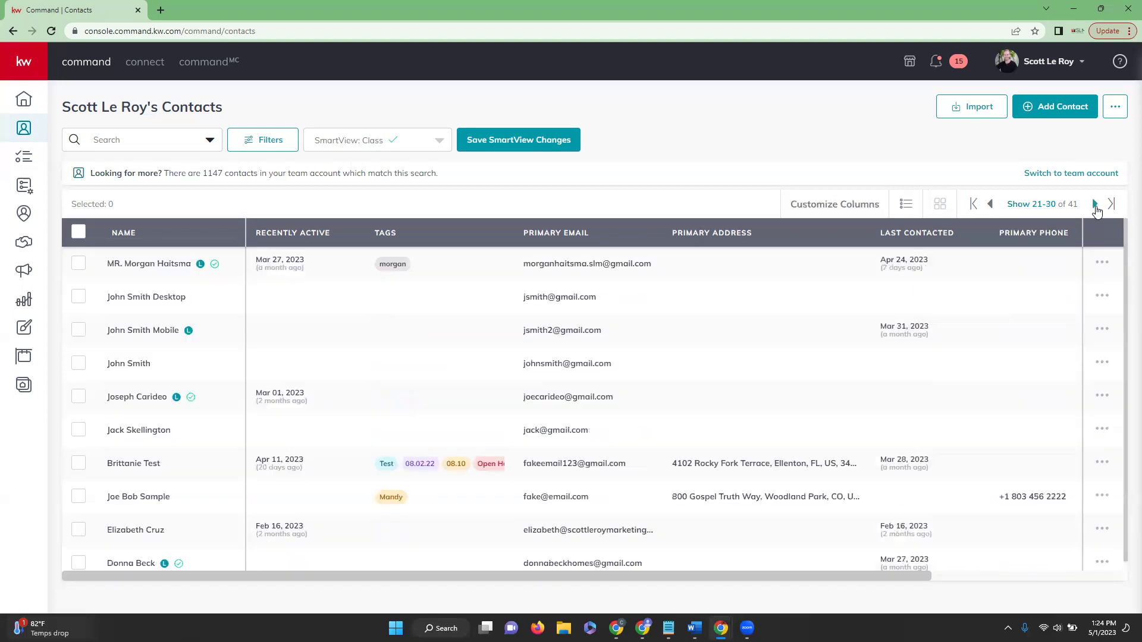
click(991, 204)
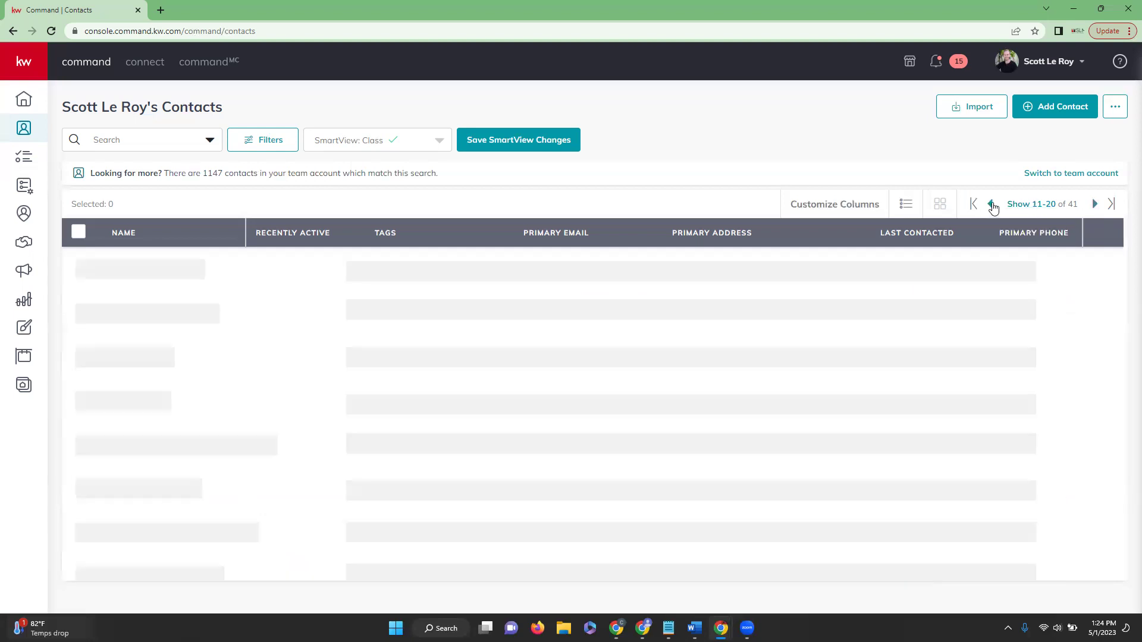
click(992, 204)
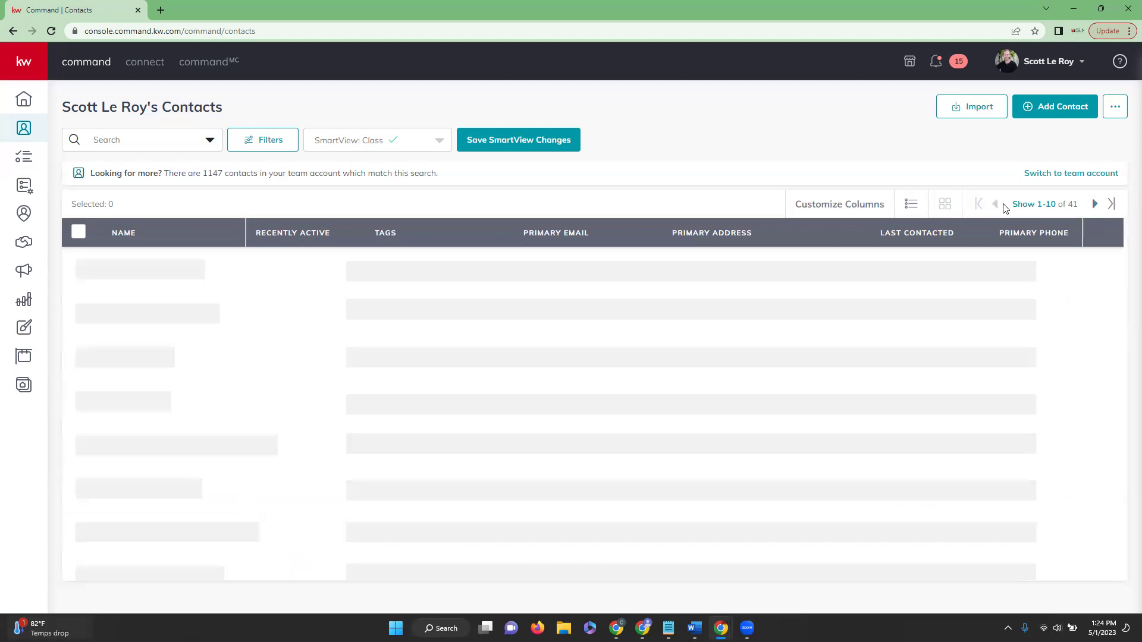
Set the contact list to show 500 contacts per page
click(1031, 205)
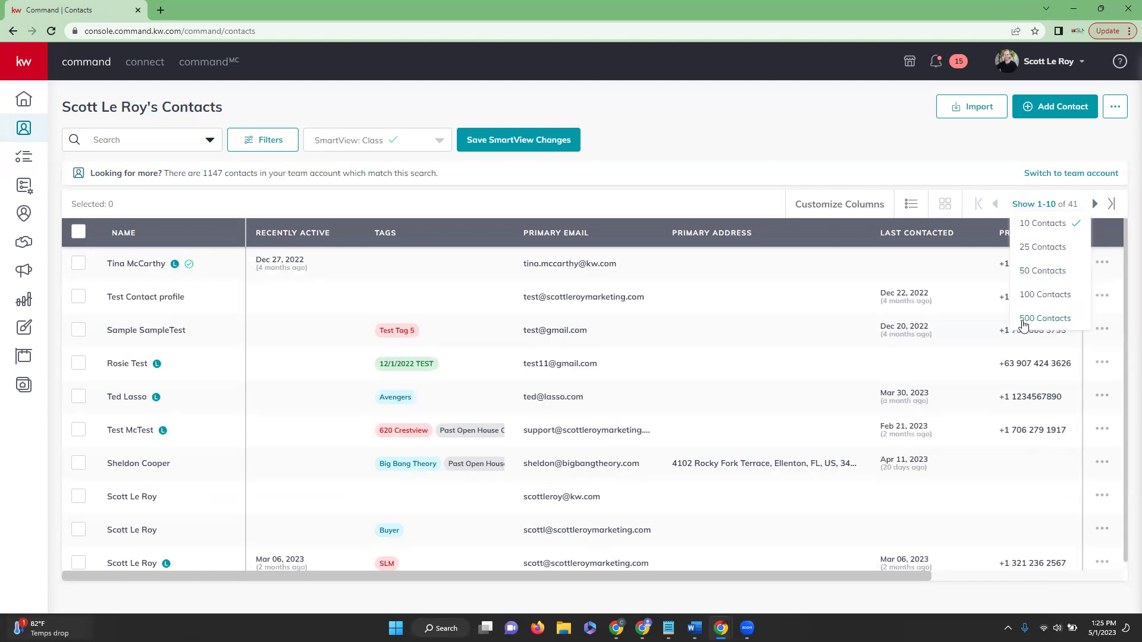
click(1051, 320)
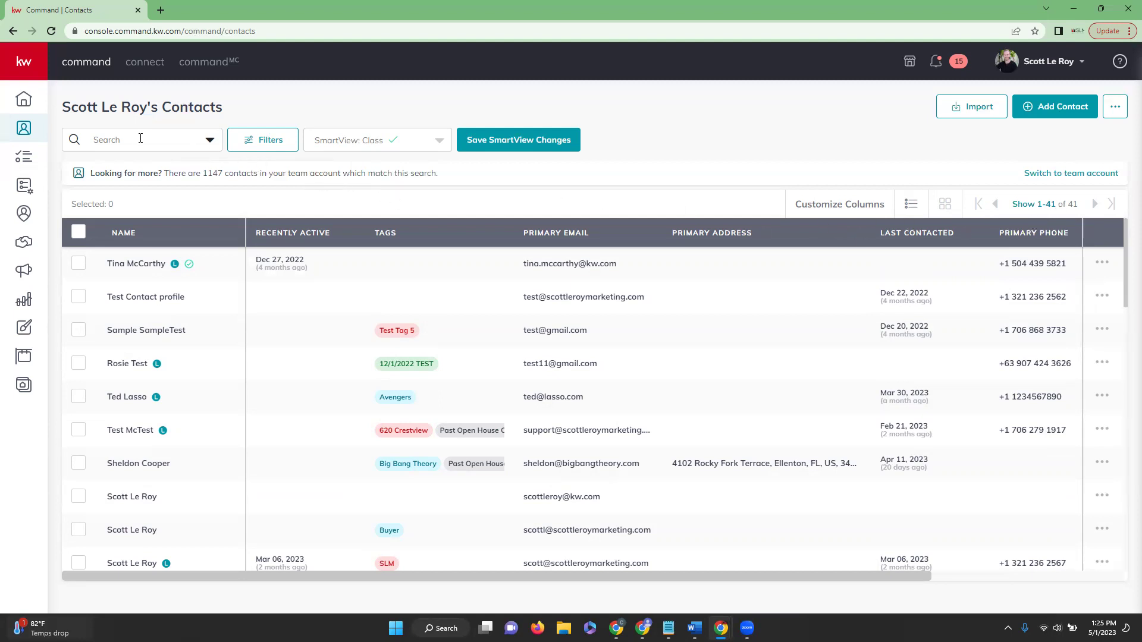
Search the contacts for "Rac" and clear the search
click(167, 138)
text(Rac)
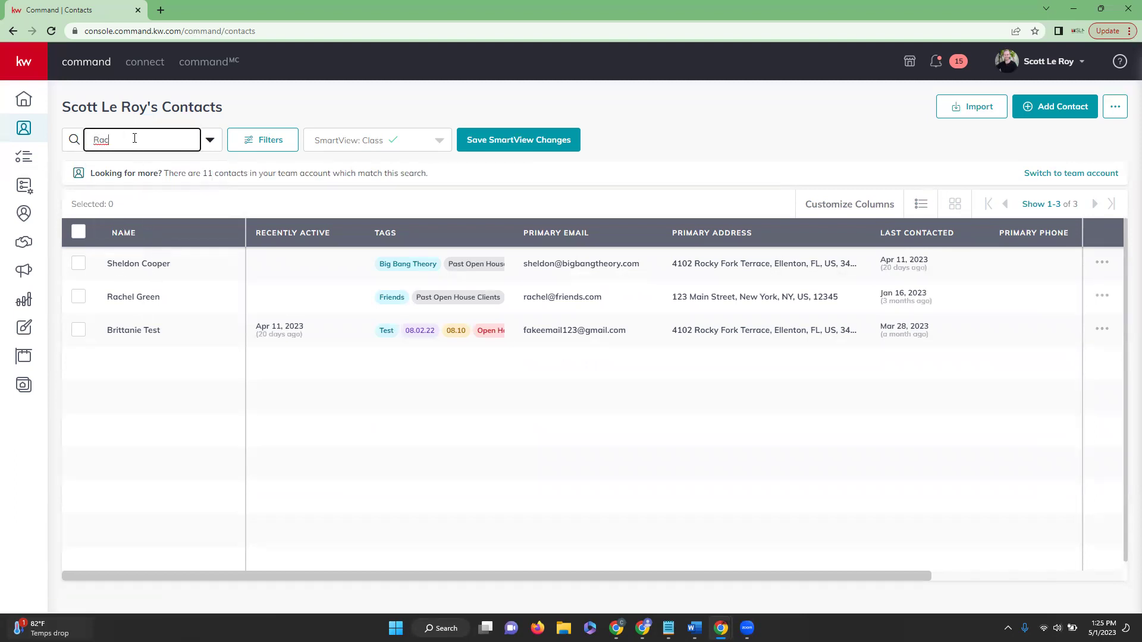
key(BackSpace)
key(BackSpace)
key(BackSpace)
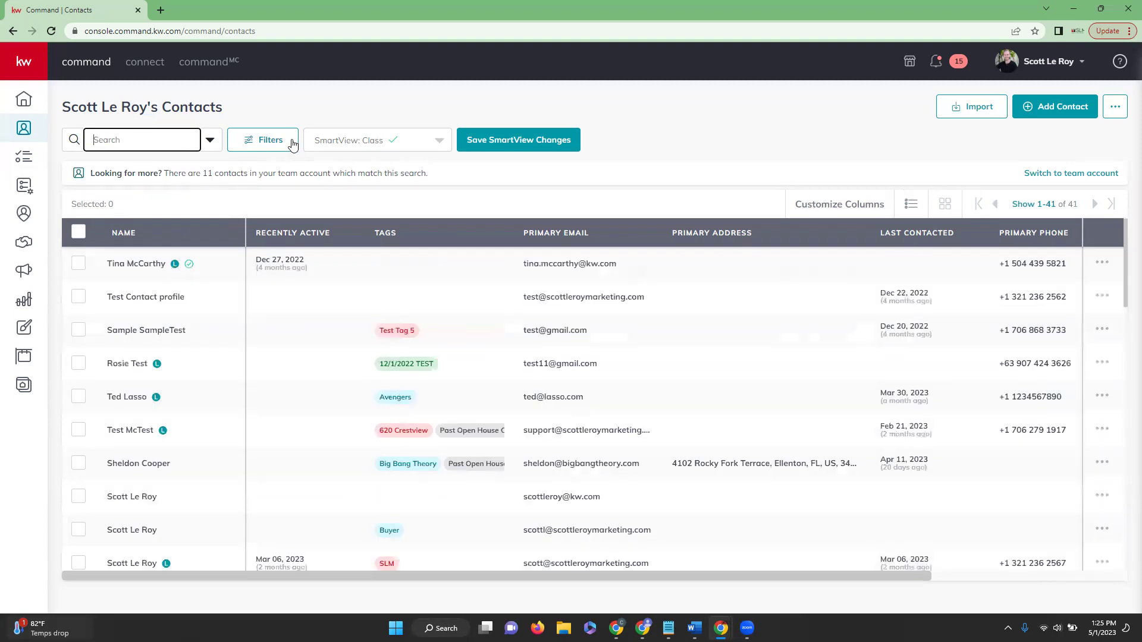
Filter the contact list to contacts with the Agent tag
click(260, 140)
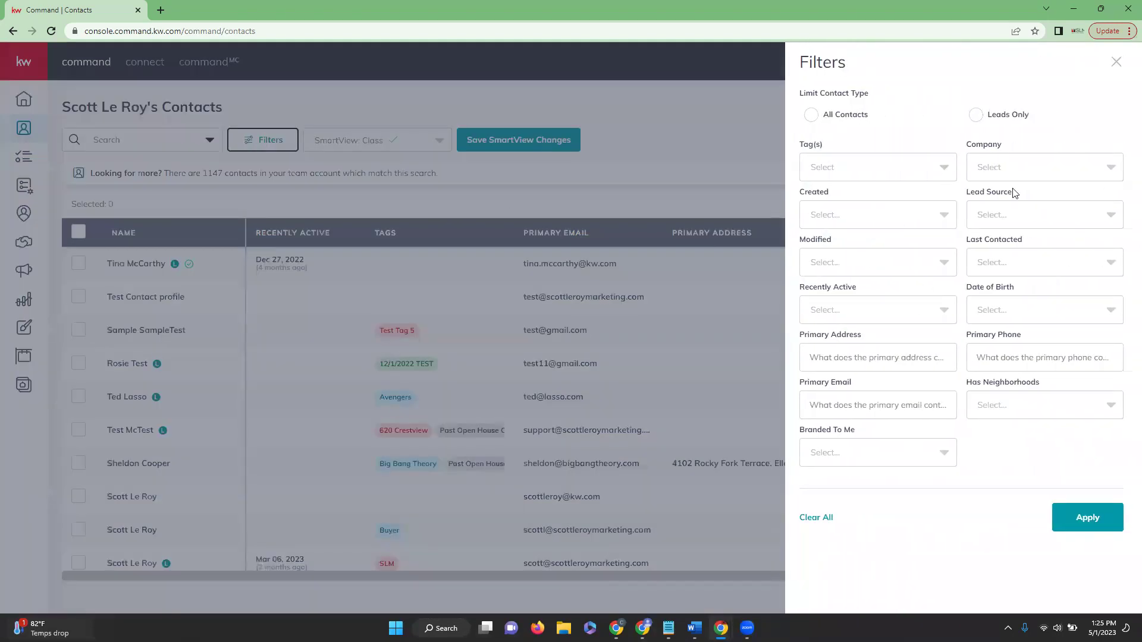
click(896, 179)
text(agent)
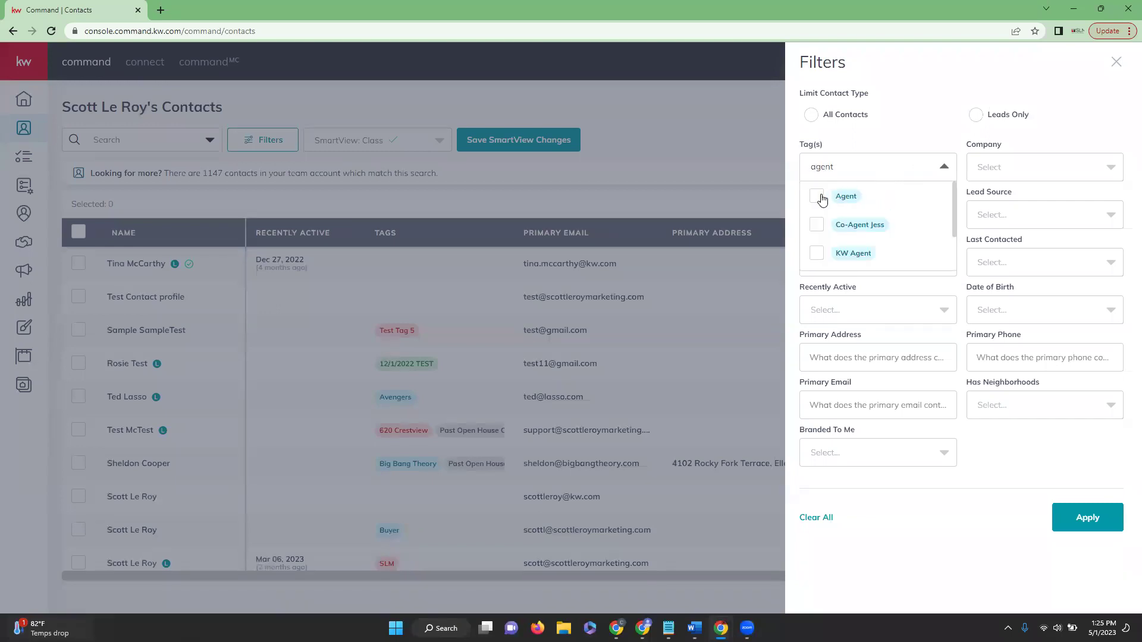
click(817, 196)
click(919, 137)
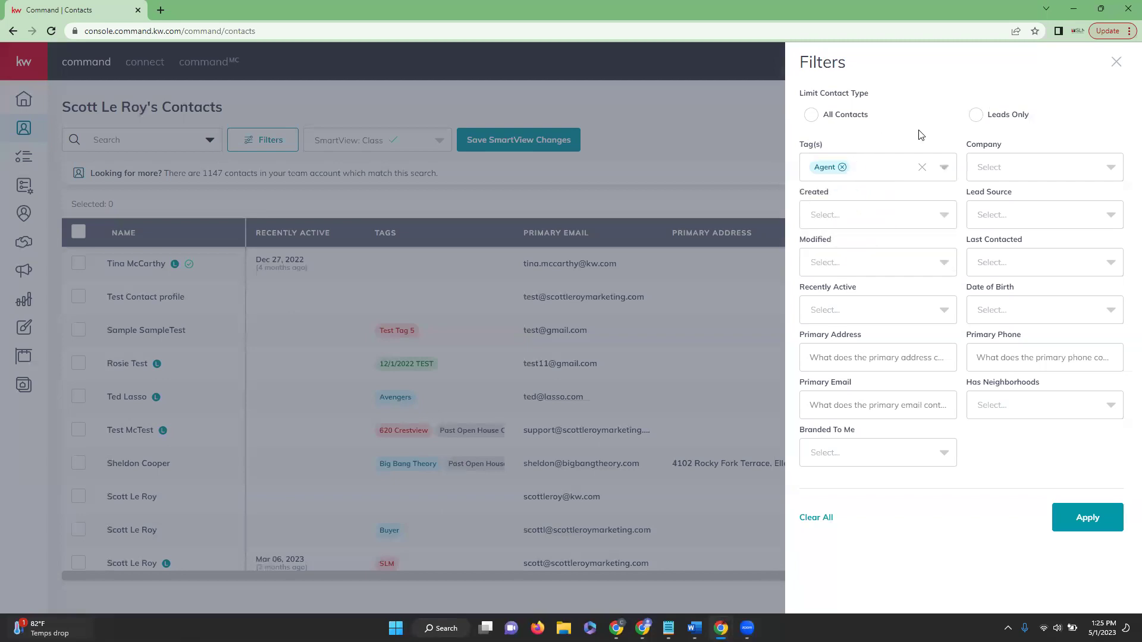
click(1091, 521)
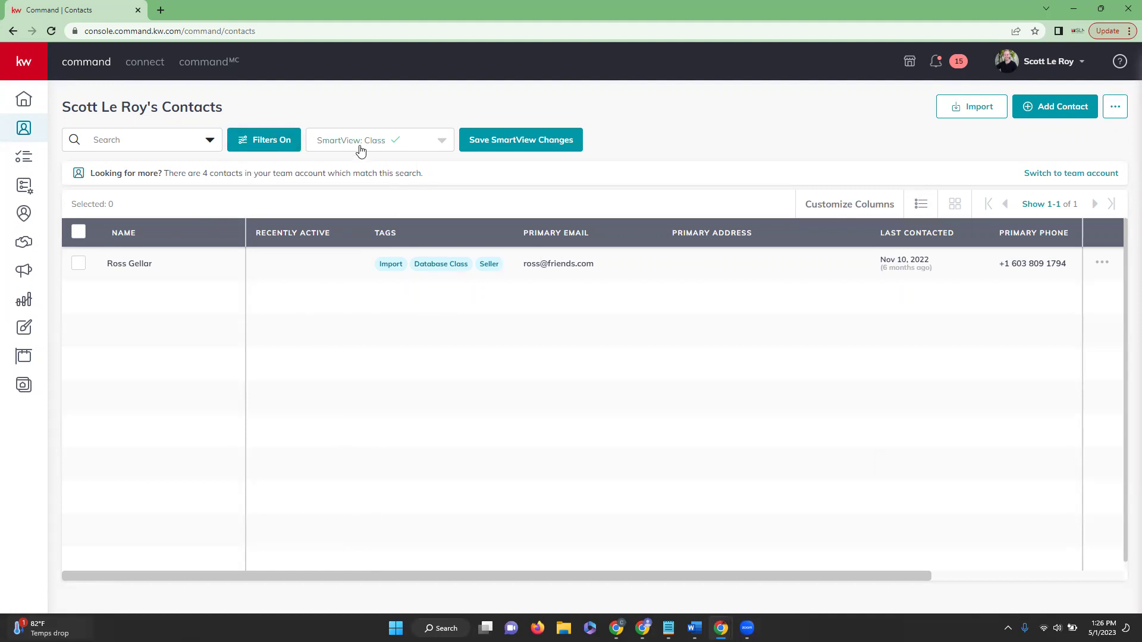
Save the current contact filter as a new SmartView named "Agents 2", without making it the default
click(443, 143)
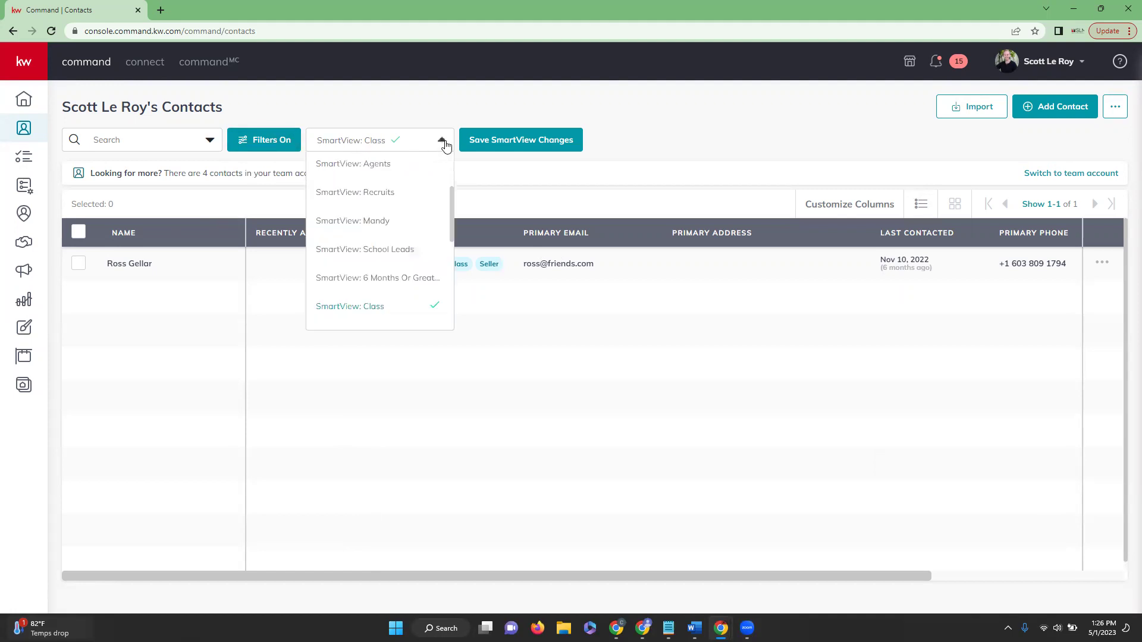
scroll(417, 193, up, 3)
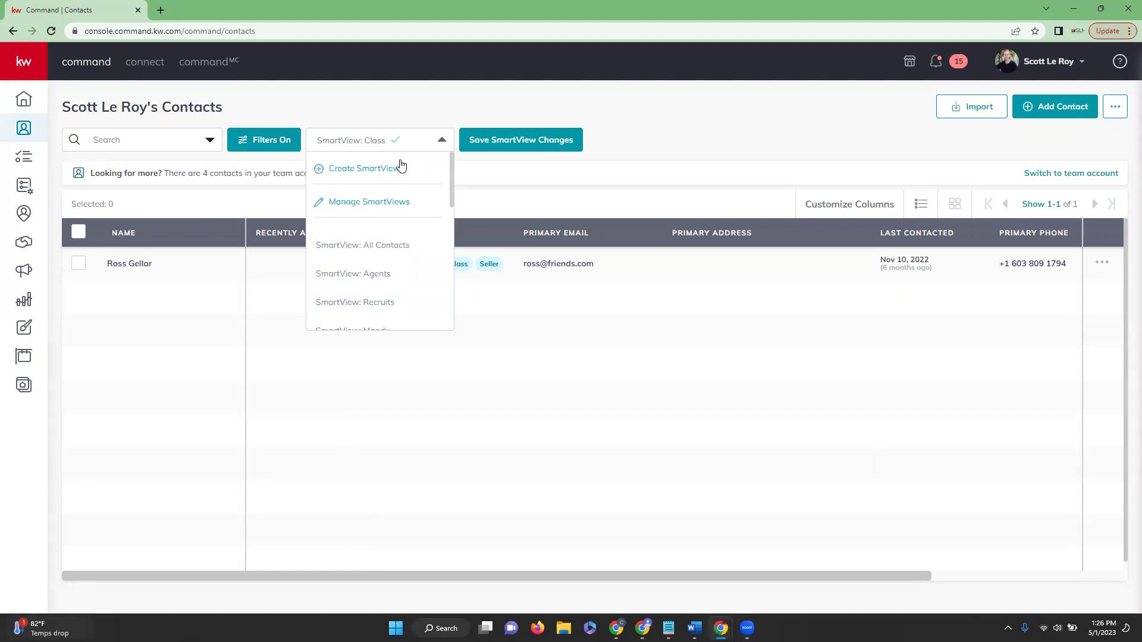
click(373, 172)
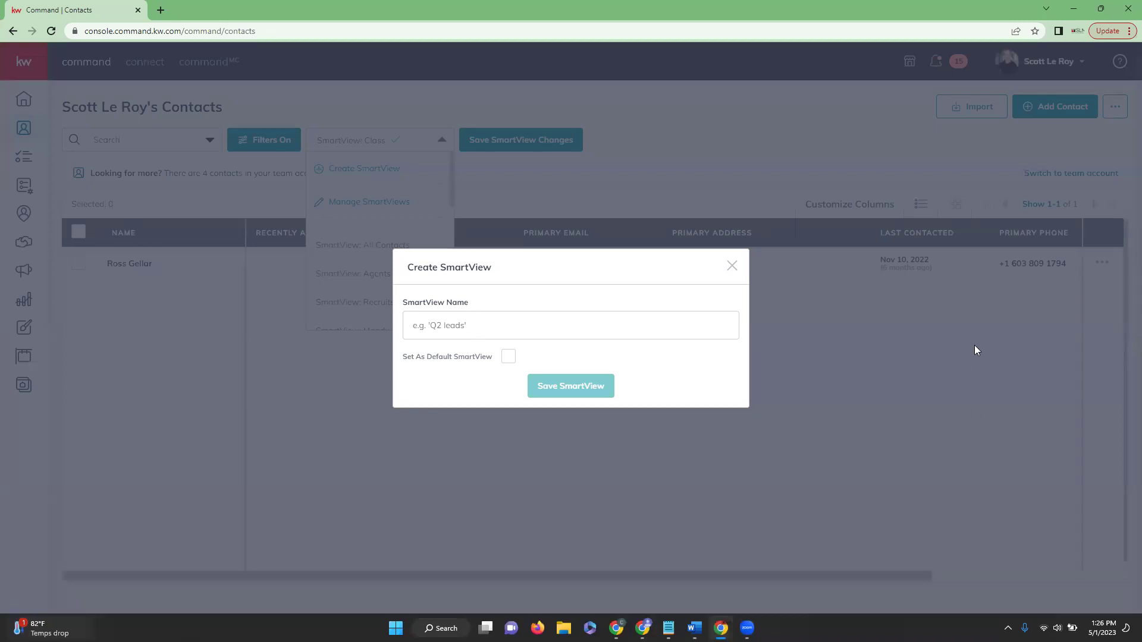
click(483, 329)
text(Agents 2)
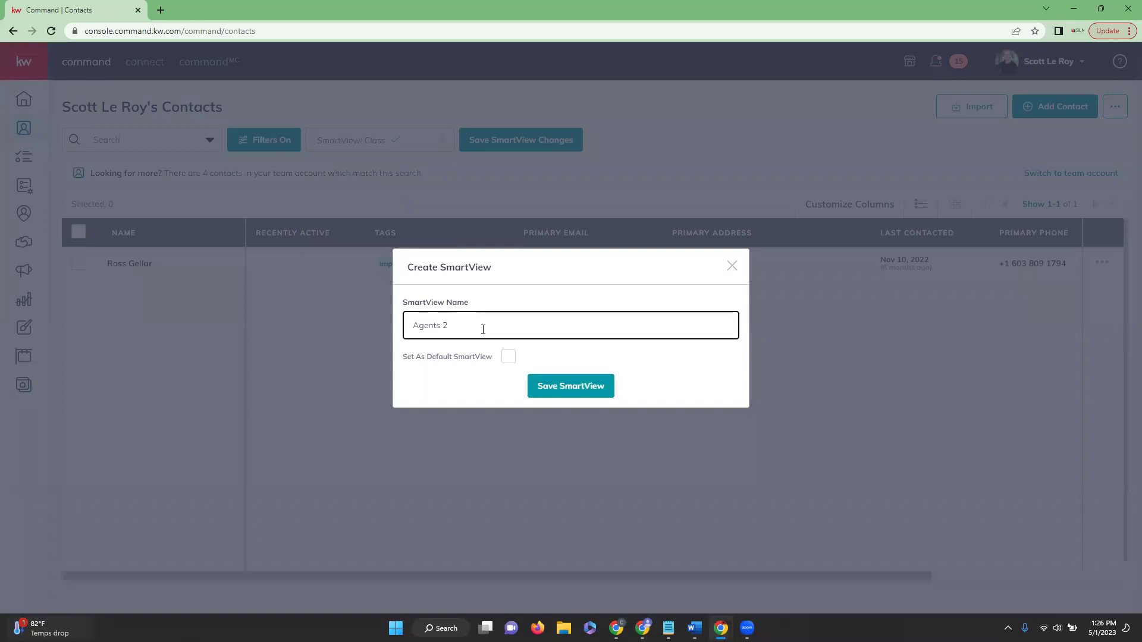
click(555, 387)
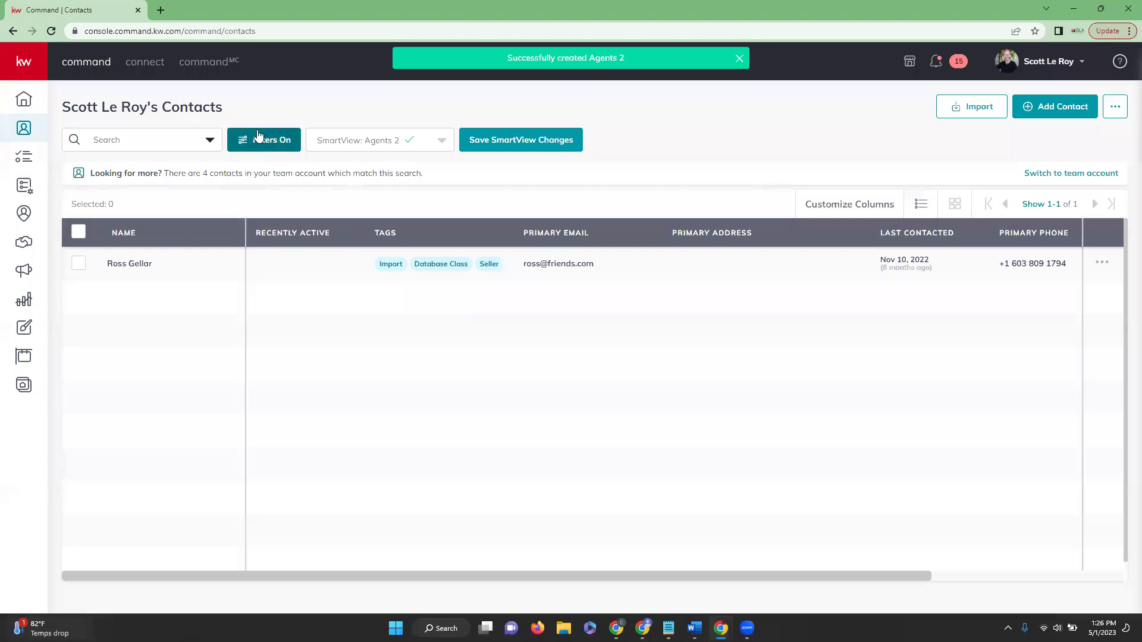
Clear all contact filters and apply the change to the list
click(259, 138)
click(824, 519)
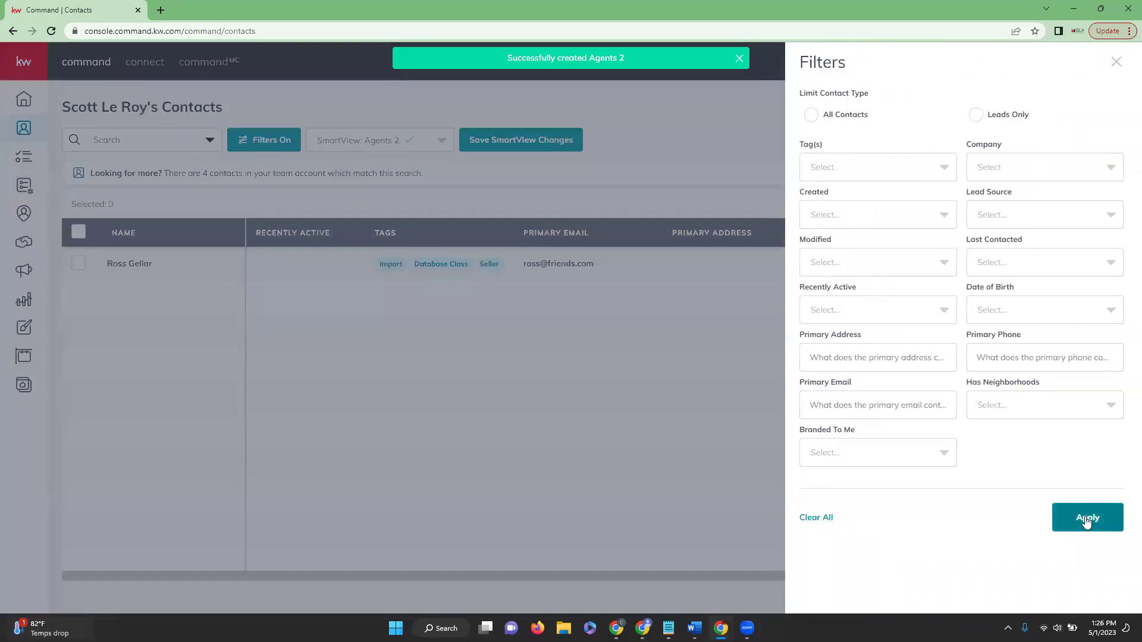
click(1084, 517)
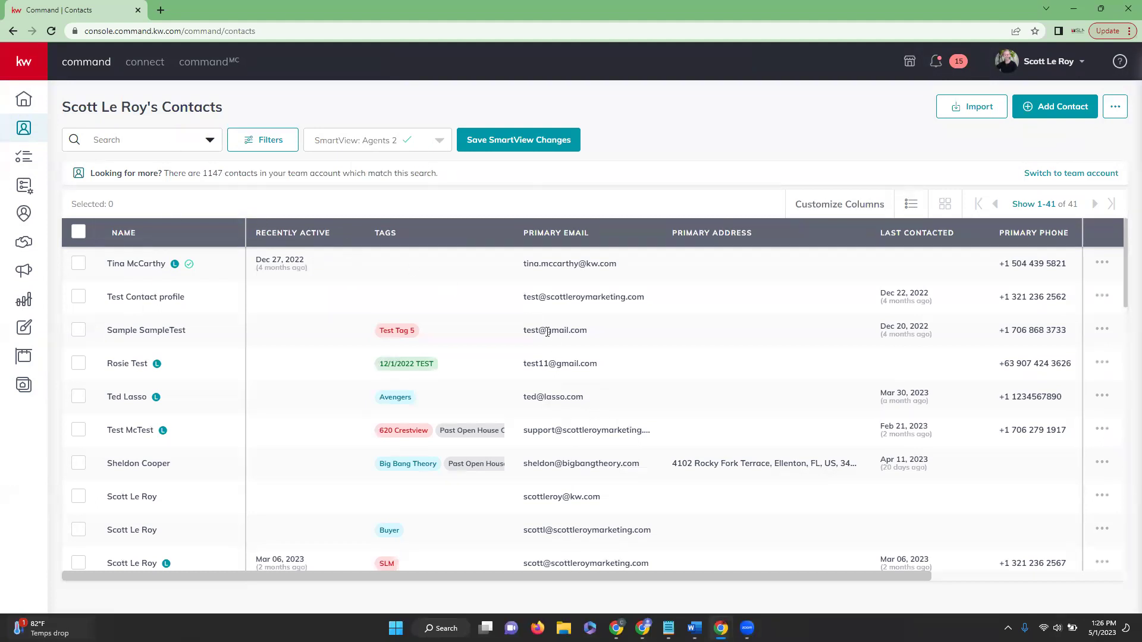
Load the Agents 2 SmartView from the saved SmartViews to restore its filter
click(438, 141)
scroll(405, 221, up, 3)
scroll(414, 184, down, 5)
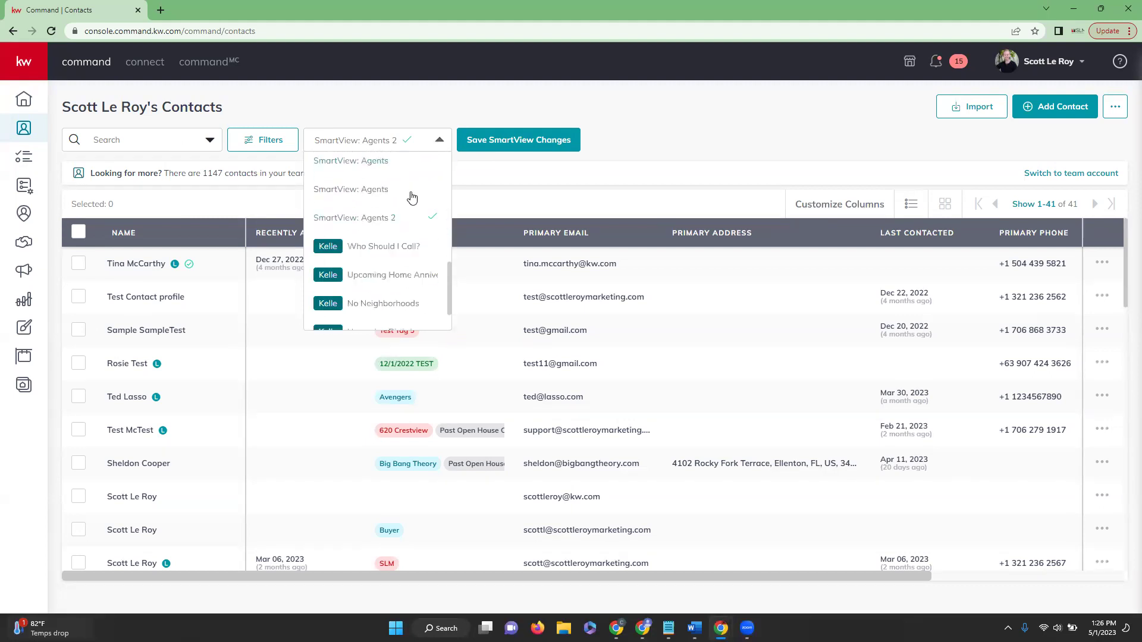
scroll(402, 238, up, 3)
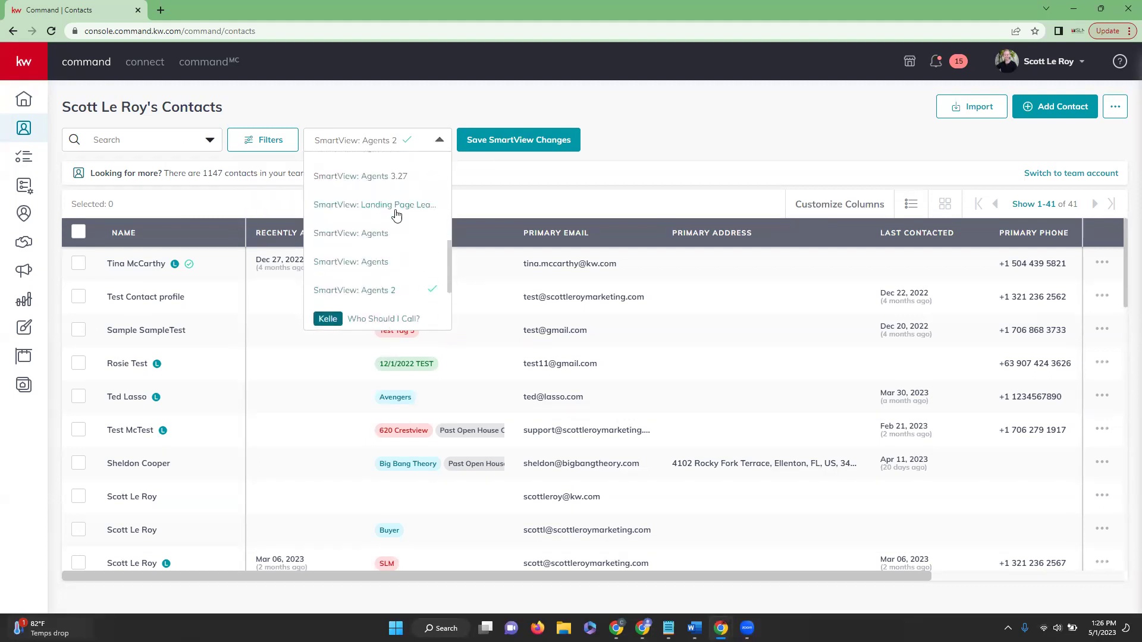
click(388, 290)
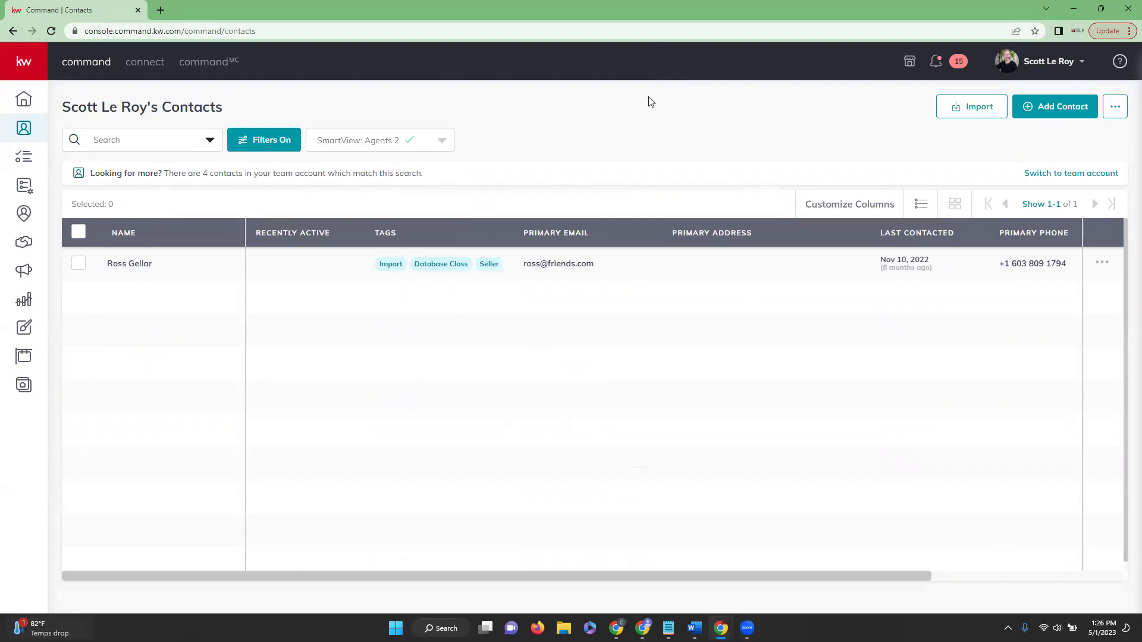
View the contact import's file upload options and rules, and close them without importing
click(989, 105)
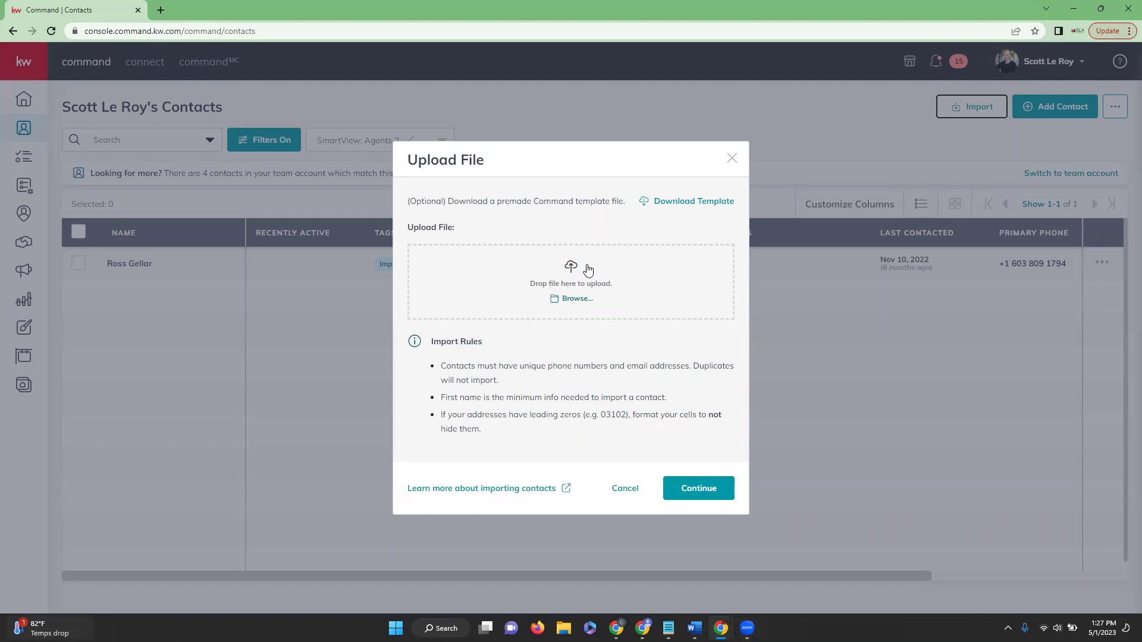
click(734, 159)
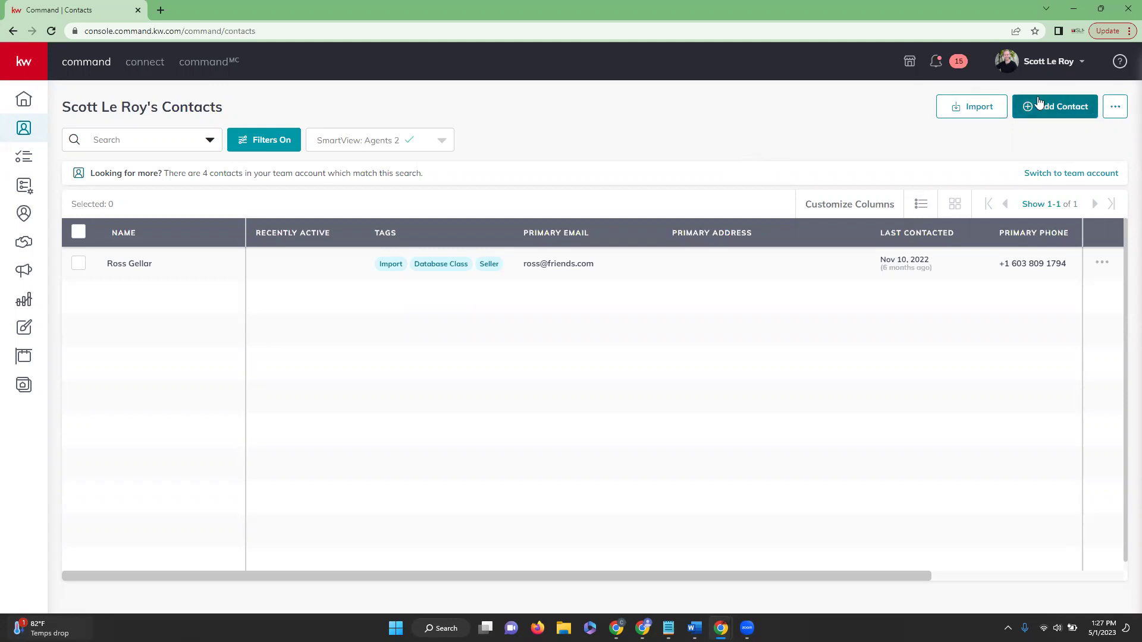
Start a new contact and review its additional contact information, About and Custom sections
click(1069, 105)
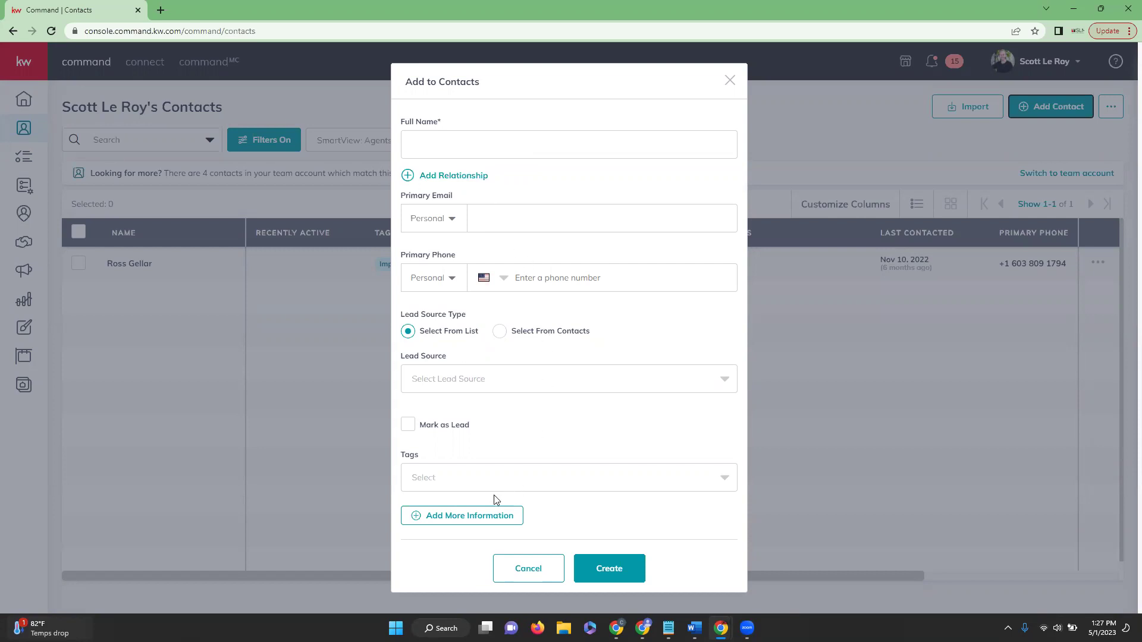
click(444, 521)
scroll(539, 356, down, 1)
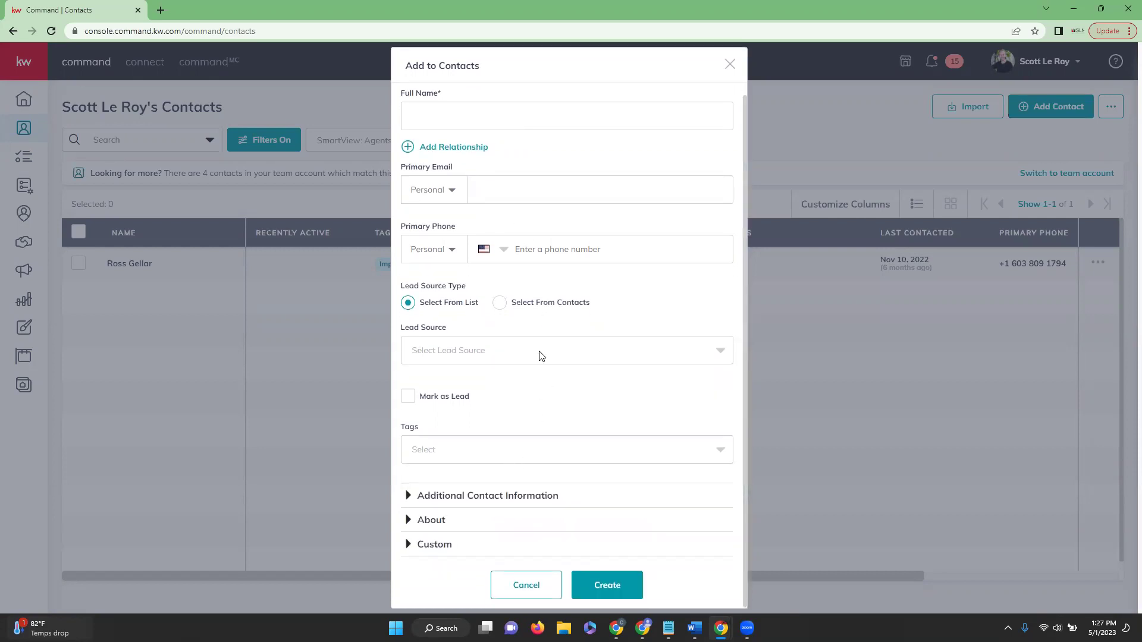
click(457, 495)
scroll(467, 489, down, 2)
scroll(467, 489, down, 4)
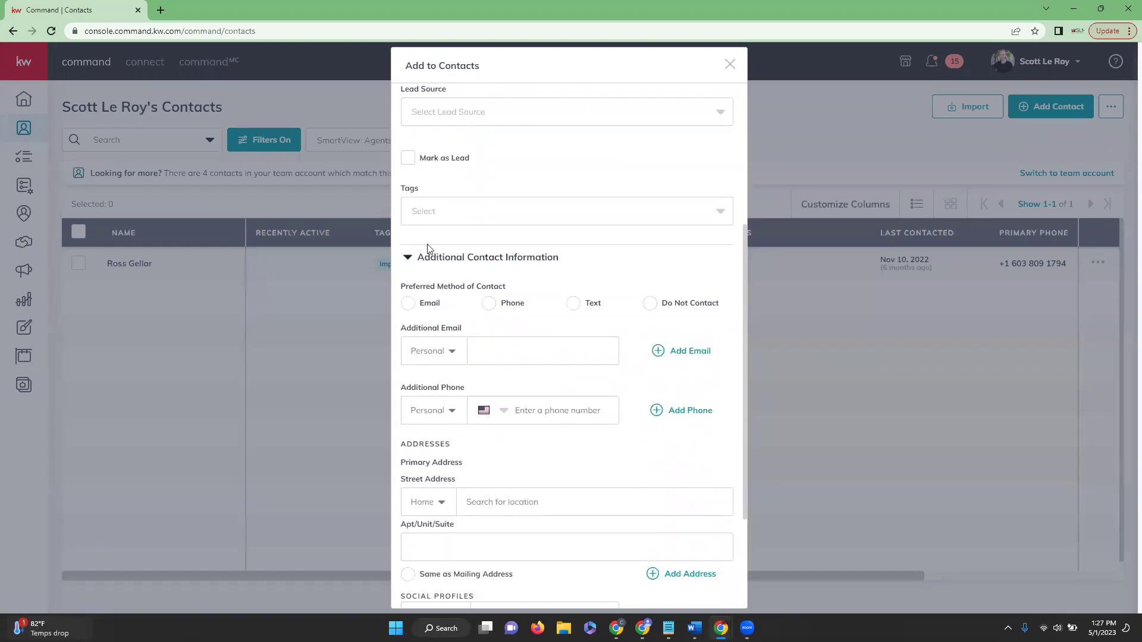
scroll(446, 294, down, 2)
scroll(446, 293, down, 1)
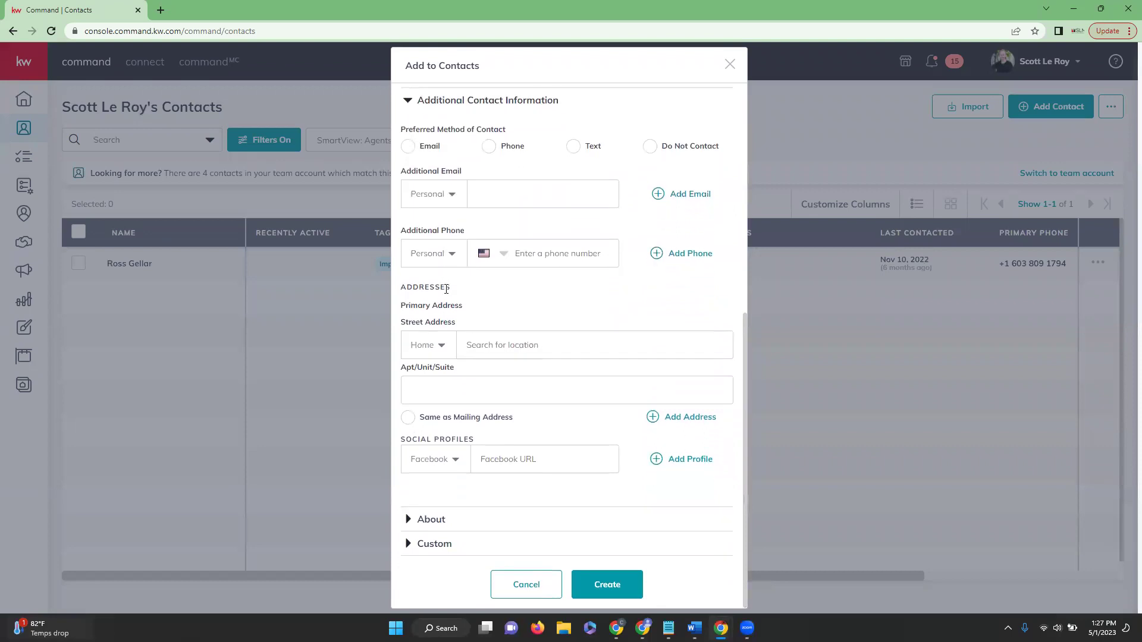
click(442, 519)
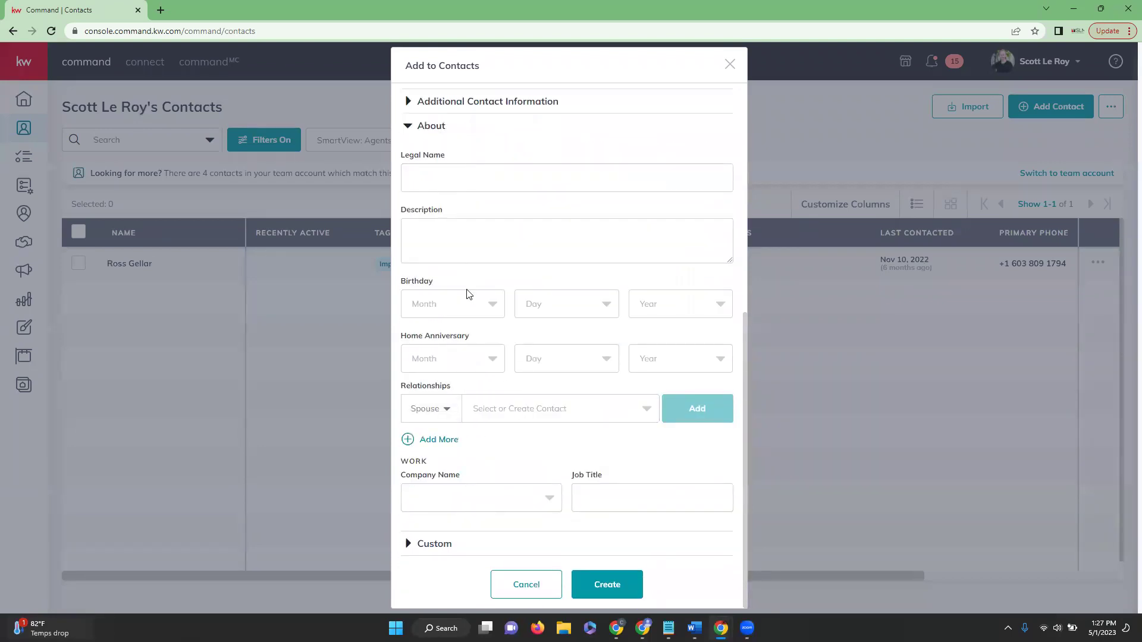
click(434, 545)
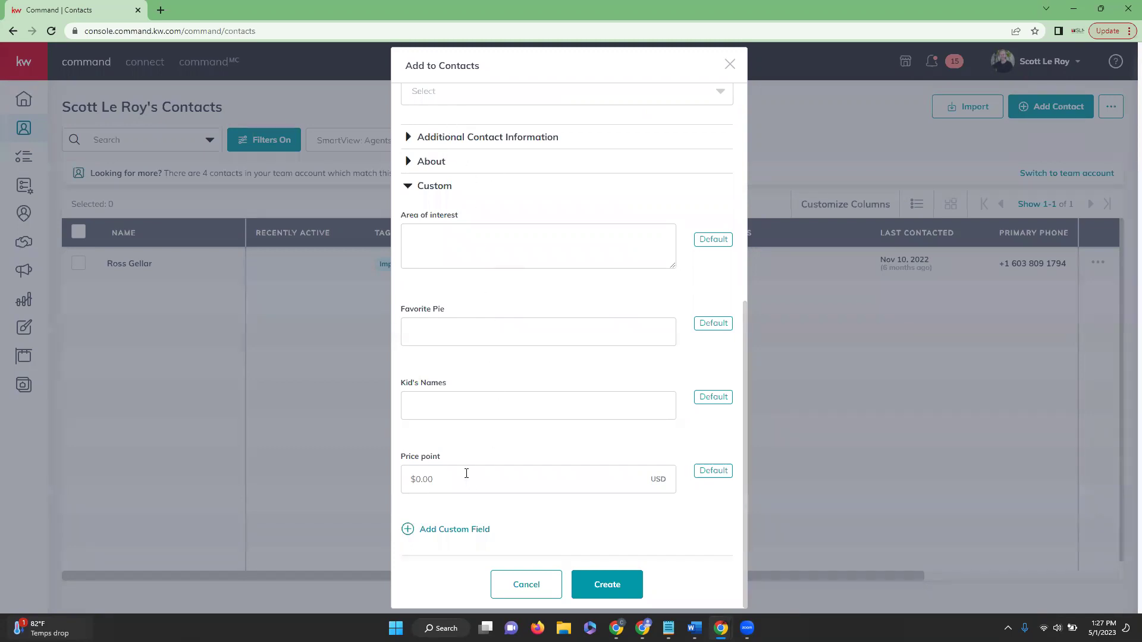
Try adding a custom field to the new contact, look through the existing field choices, and cancel the contact
click(430, 535)
click(443, 505)
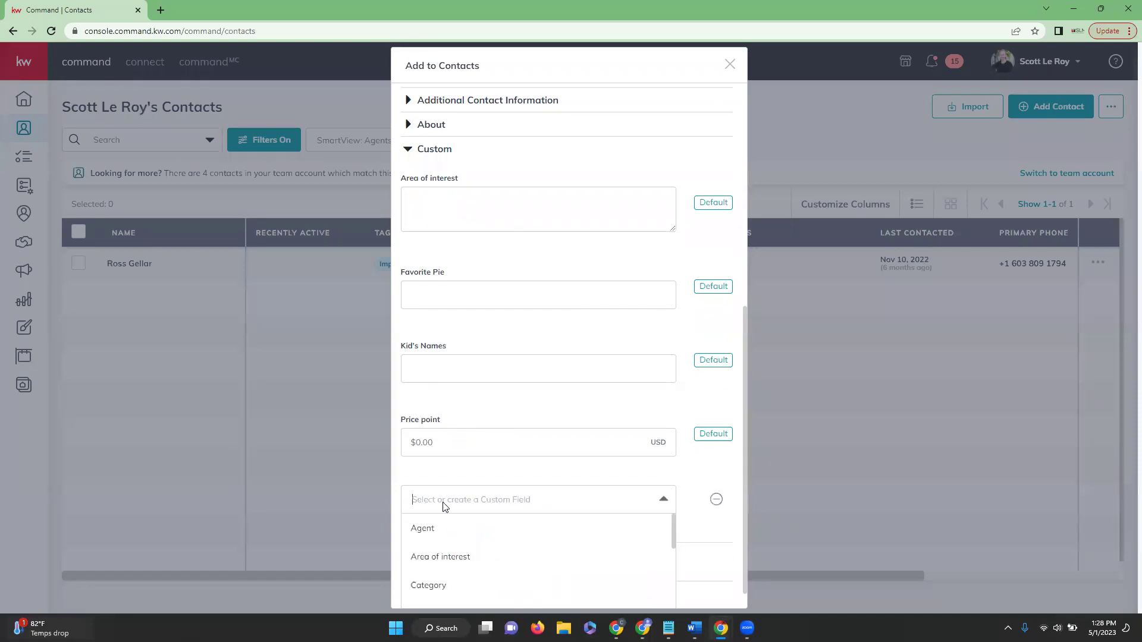
text(a)
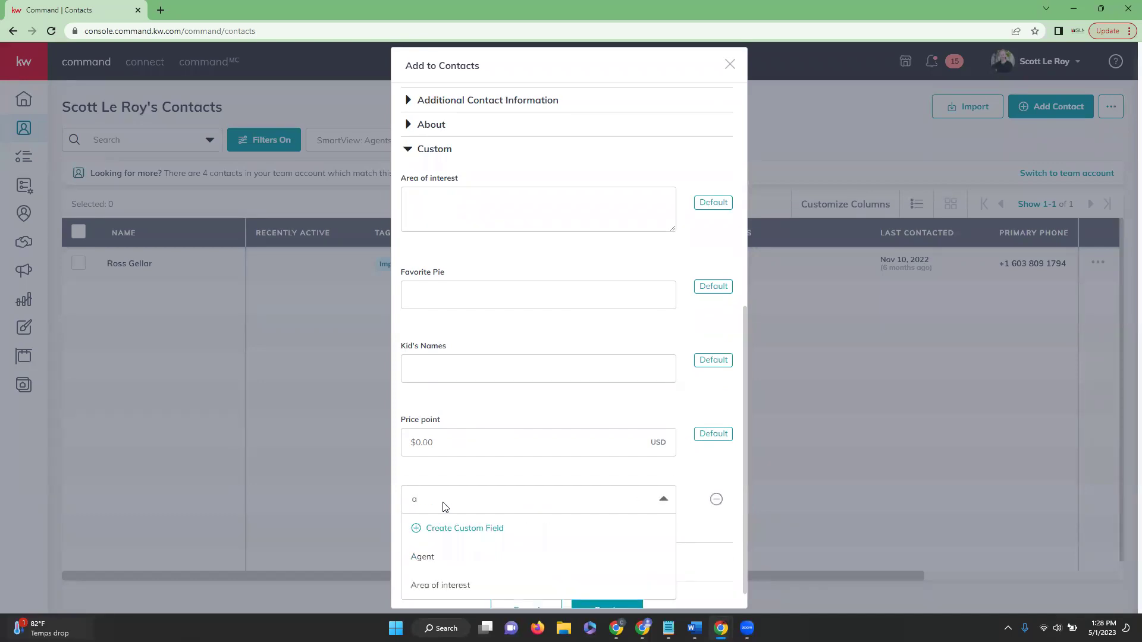
key(BackSpace)
click(503, 485)
scroll(559, 476, down, 1)
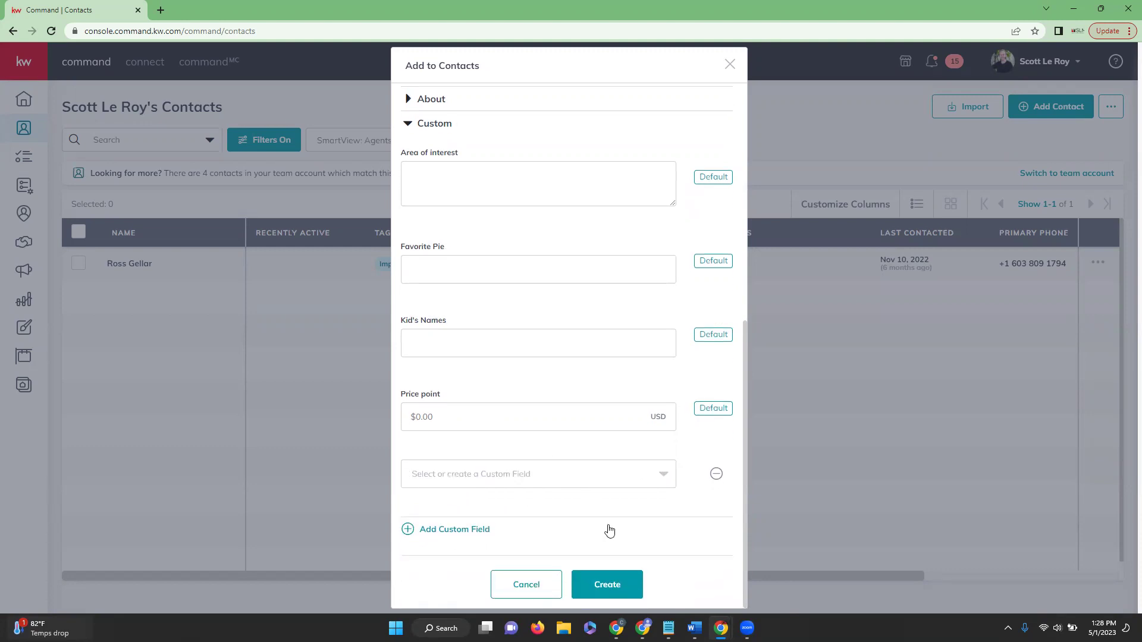
click(523, 585)
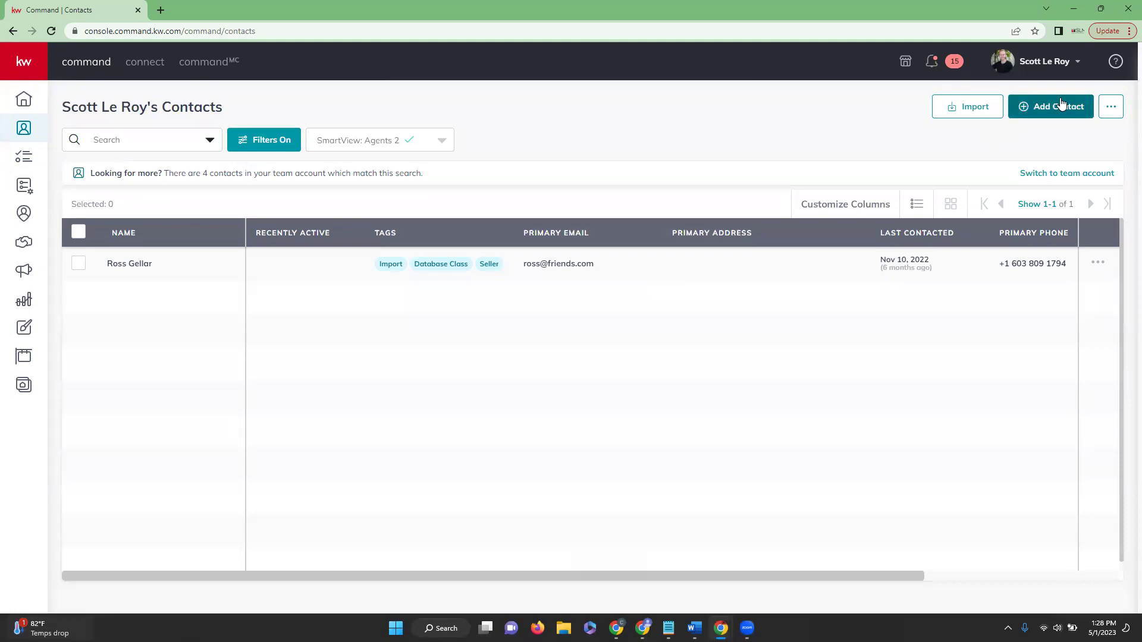
View the export options for all owned contacts and dismiss them without exporting
click(1111, 108)
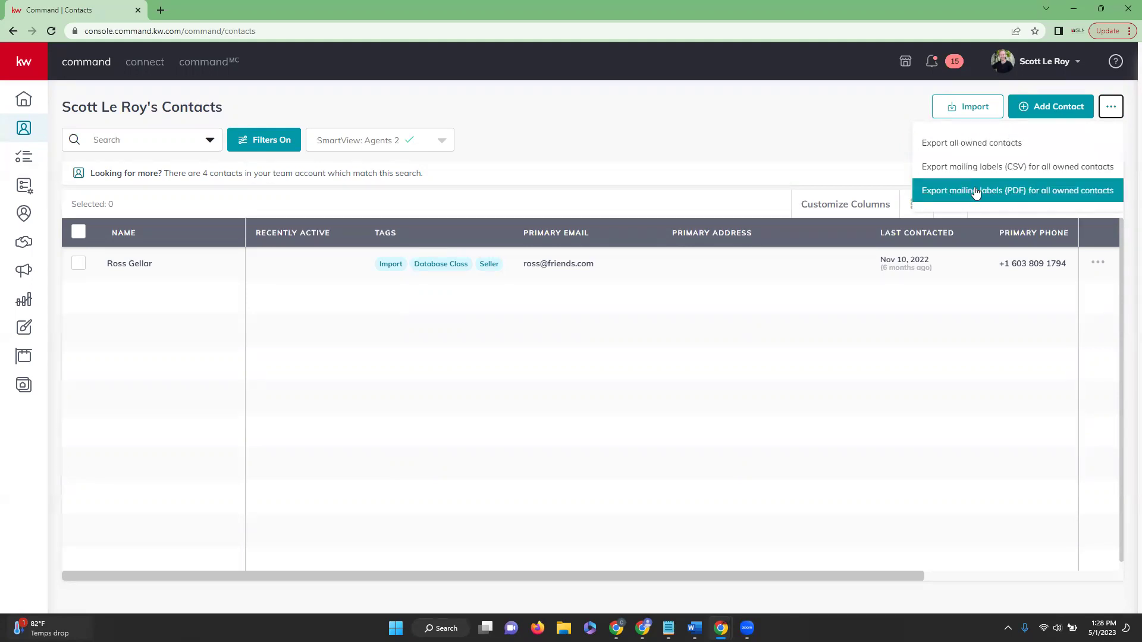
click(843, 139)
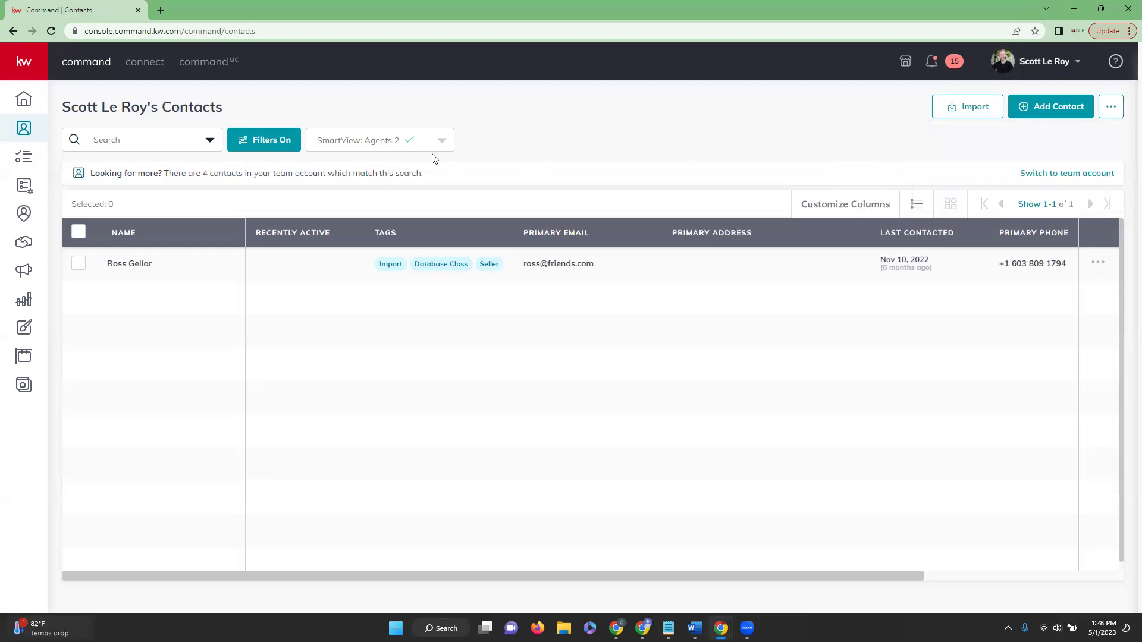
Open the task list and view the completion form and other actions for "Call and ask if he/she is thinking to sell", without changing the task
click(23, 158)
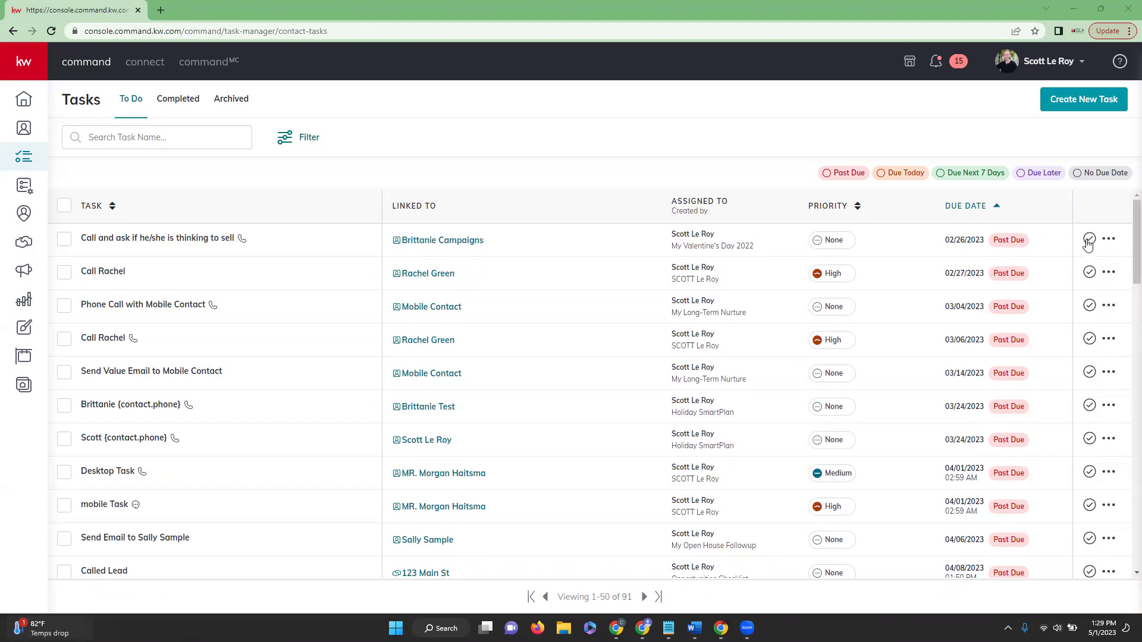
click(1089, 239)
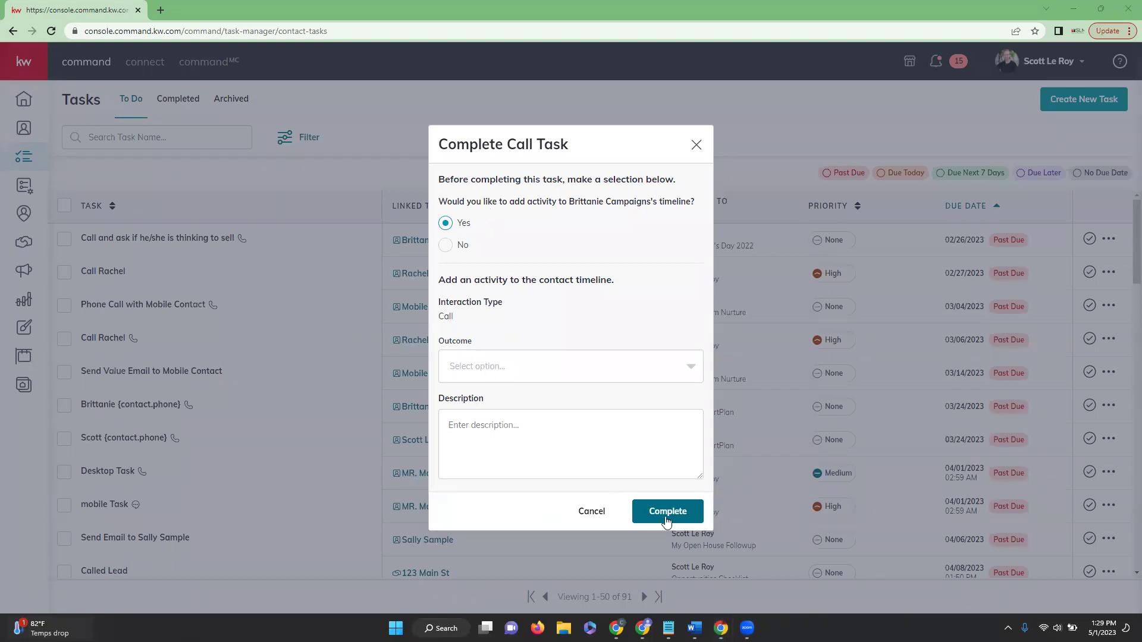
click(598, 512)
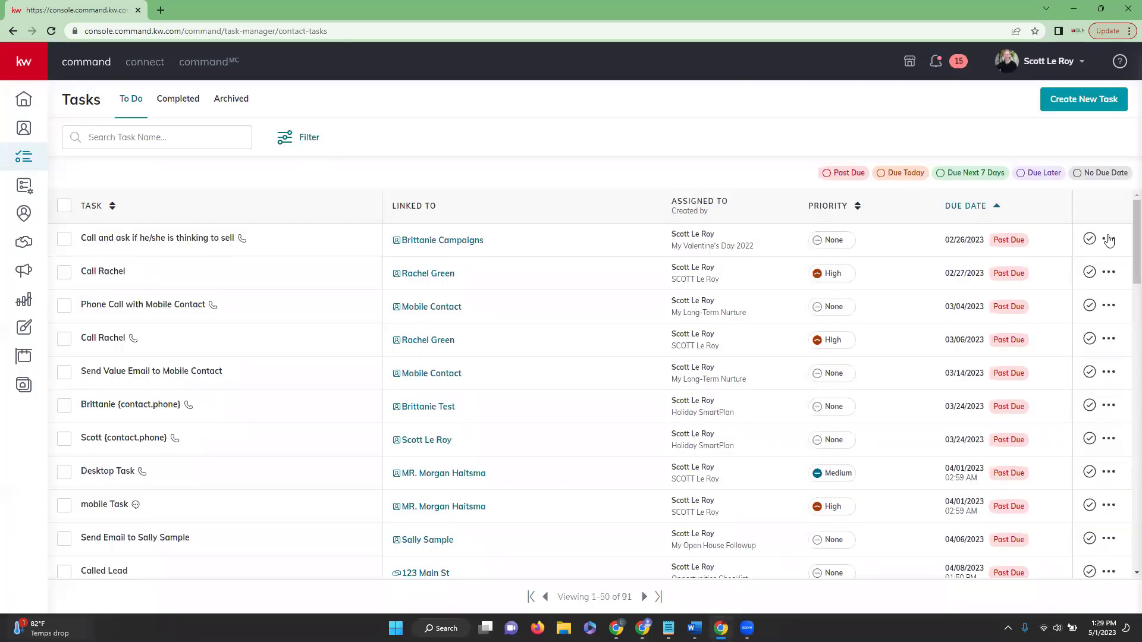
click(1108, 241)
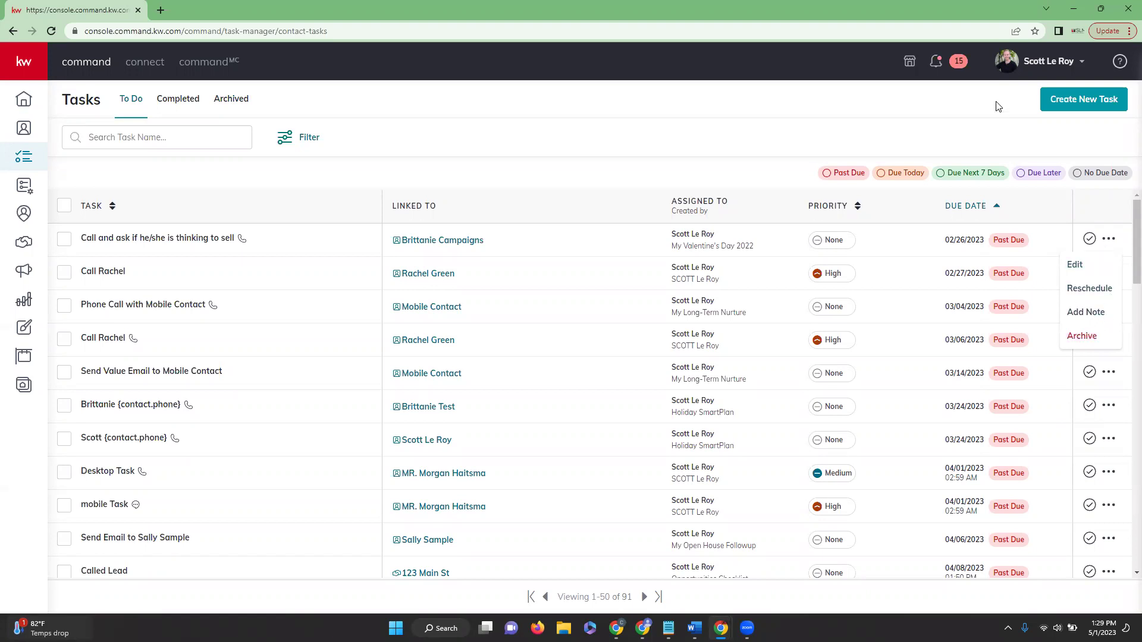
click(1003, 123)
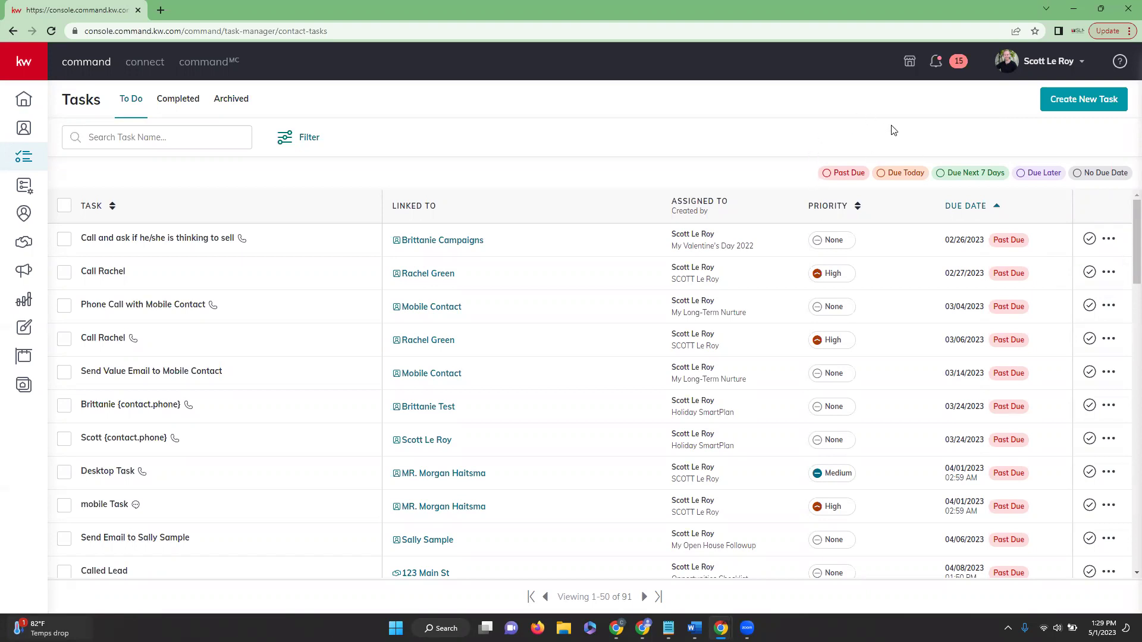
Review the fields of the new task form, from task name to due date, and cancel without creating a task
click(1111, 102)
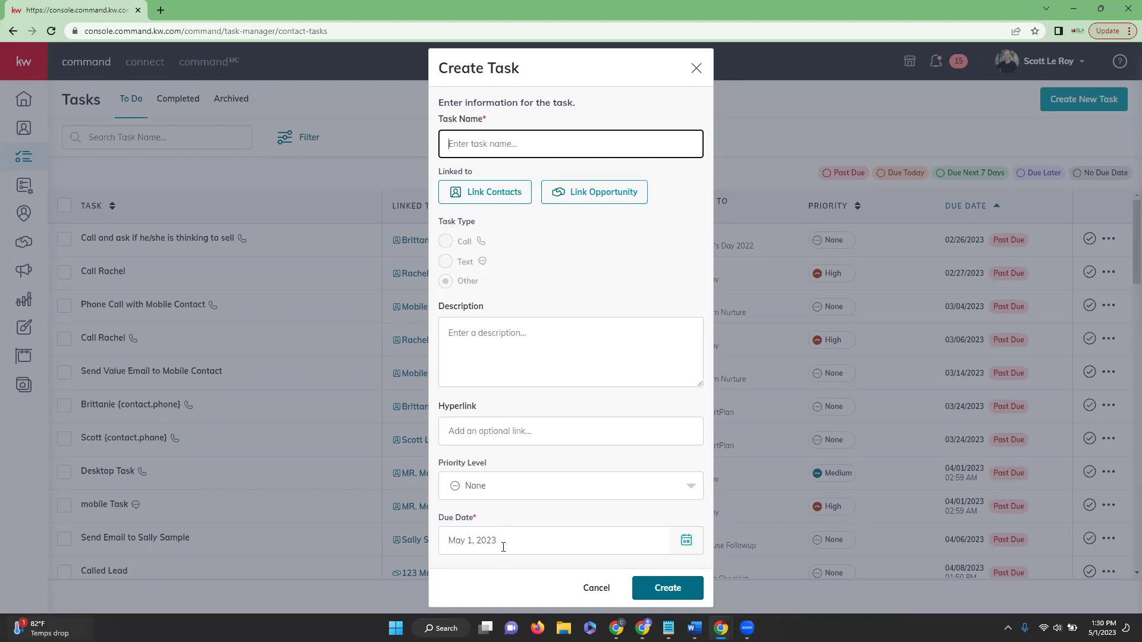
click(604, 590)
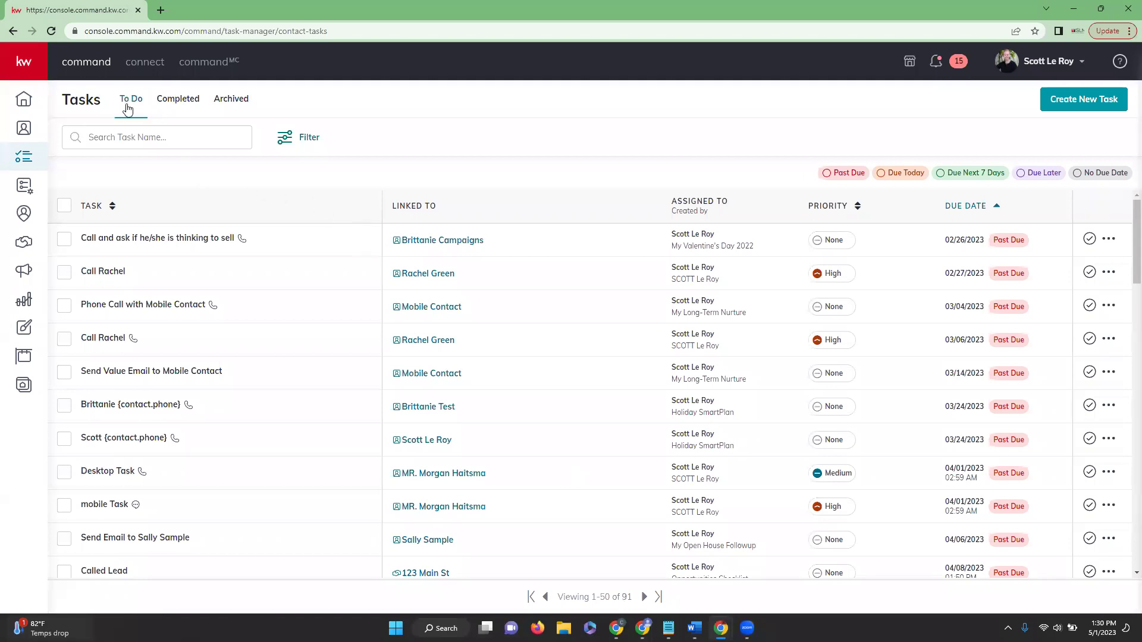
View the completed tasks, and restore the first archived task, "Documented Call with Contact in Timeline", to the To Do list
click(193, 103)
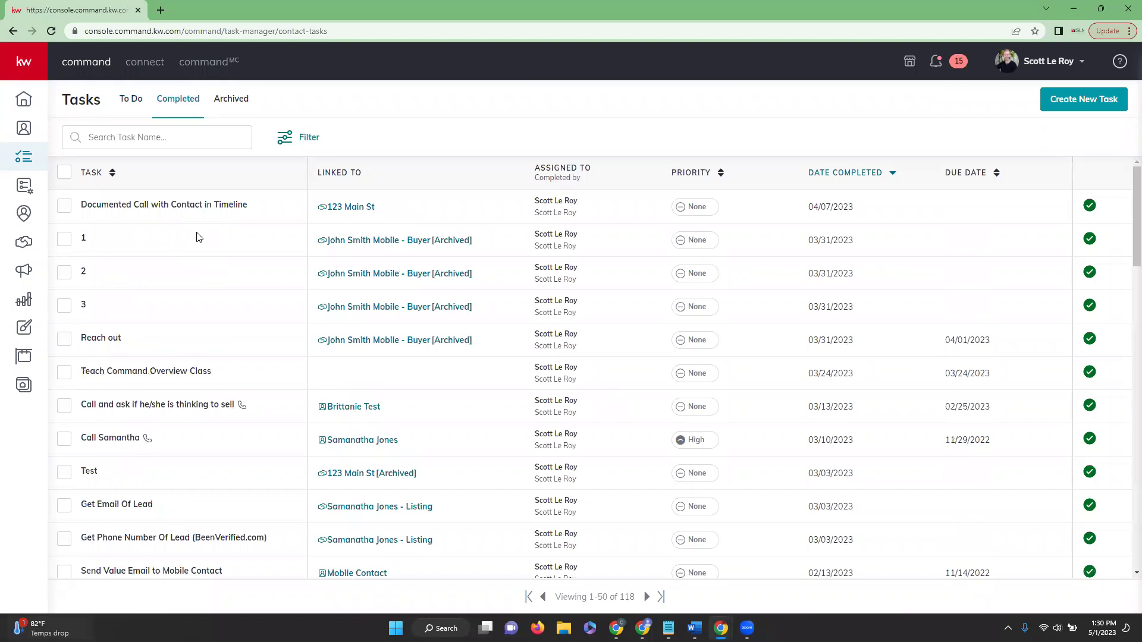
click(224, 102)
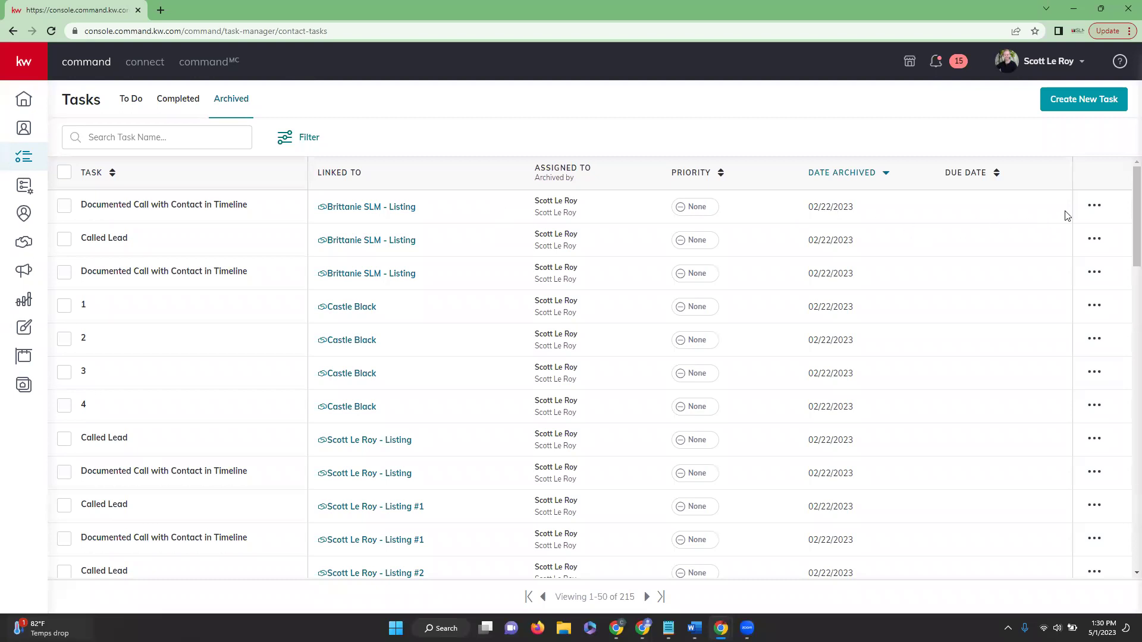
click(1094, 210)
click(1095, 232)
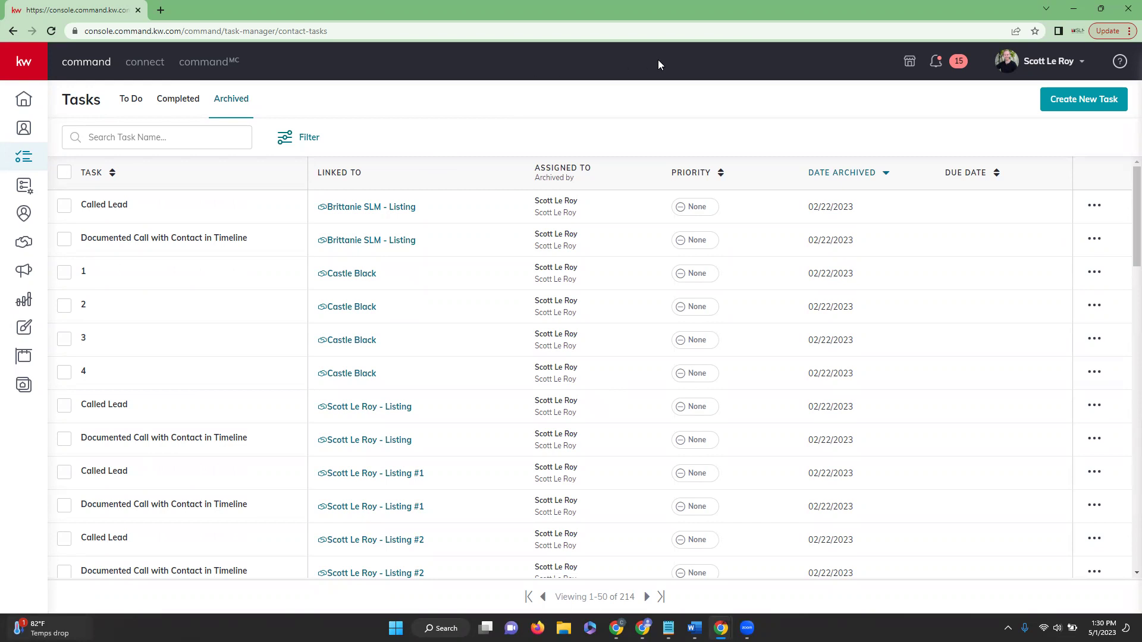
Look through the To Do tasks, select all tasks on the page to view the bulk actions, and clear the selection
click(126, 101)
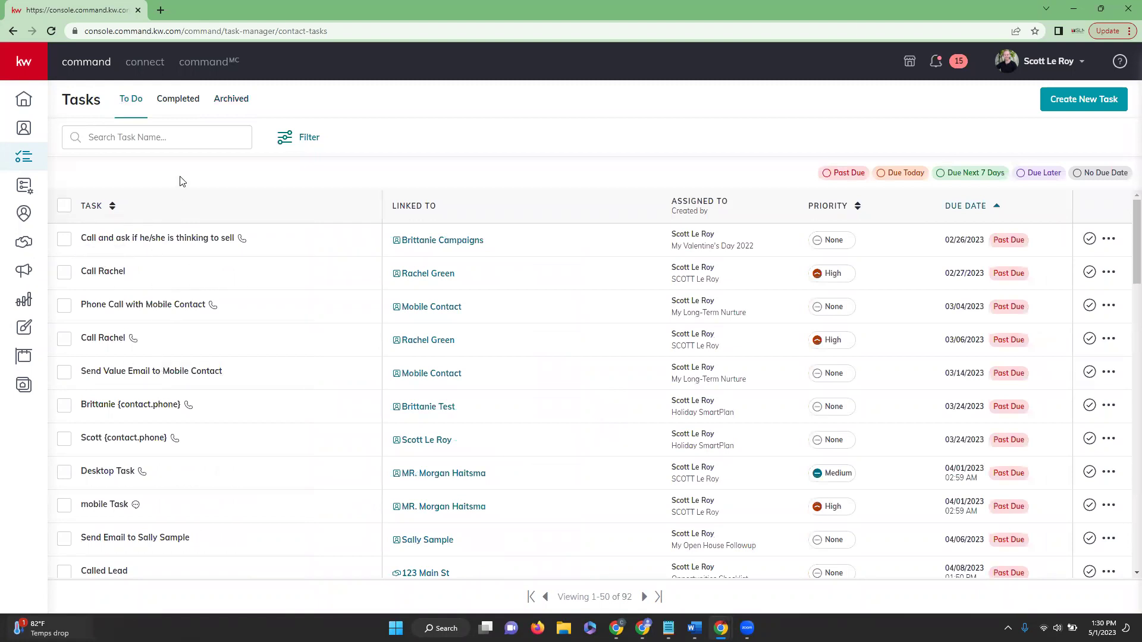
scroll(179, 387, down, 9)
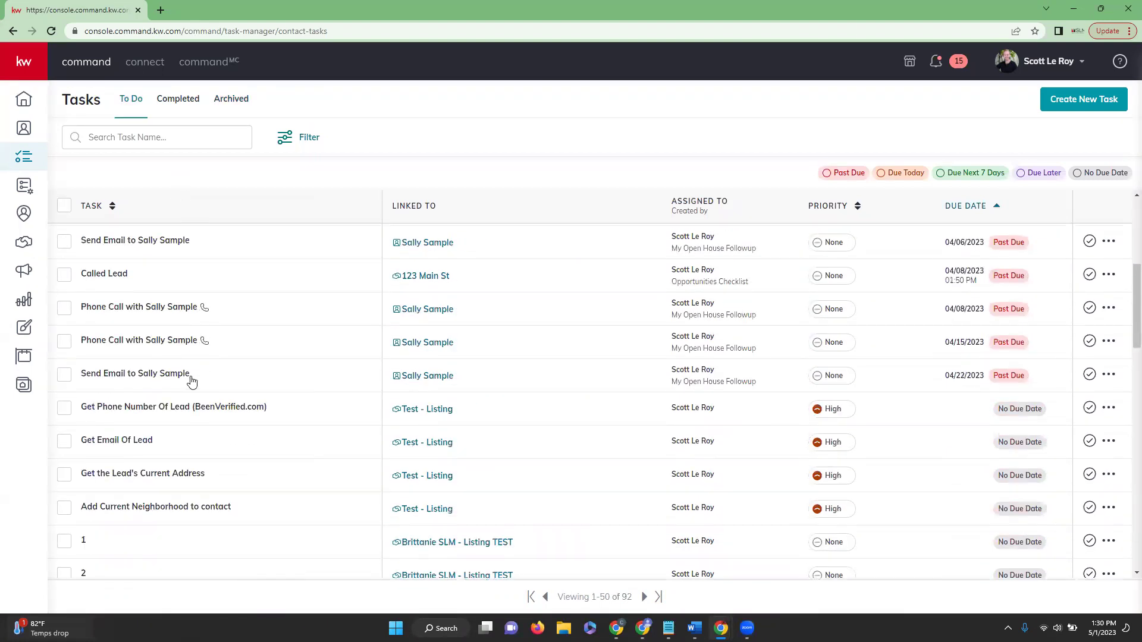
scroll(199, 385, down, 3)
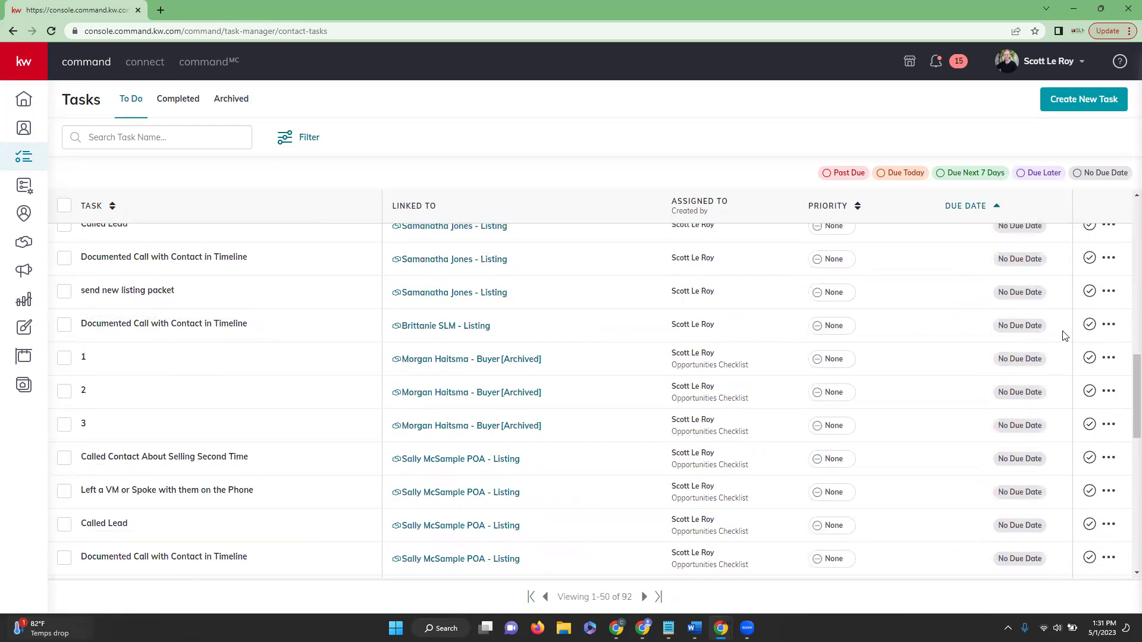
scroll(225, 337, up, 10)
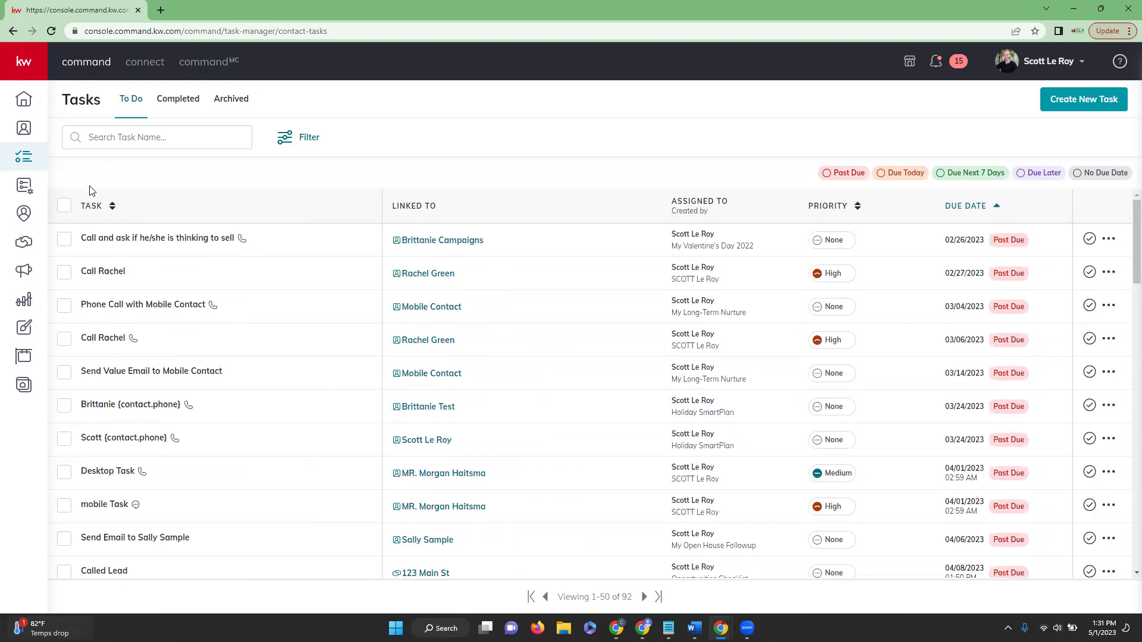
click(65, 207)
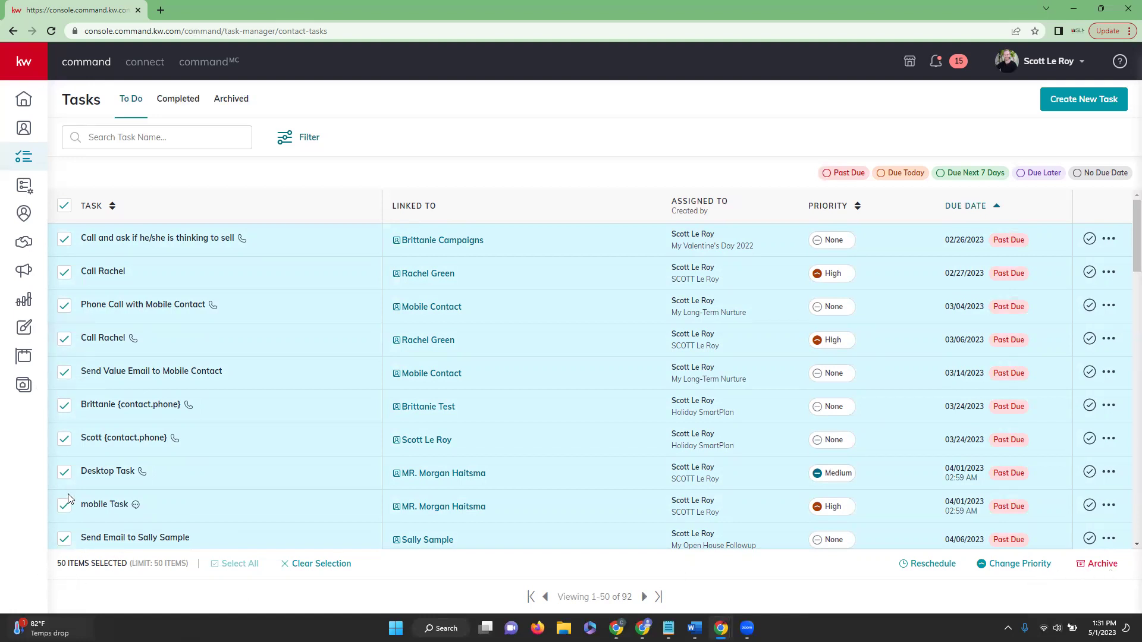
click(63, 206)
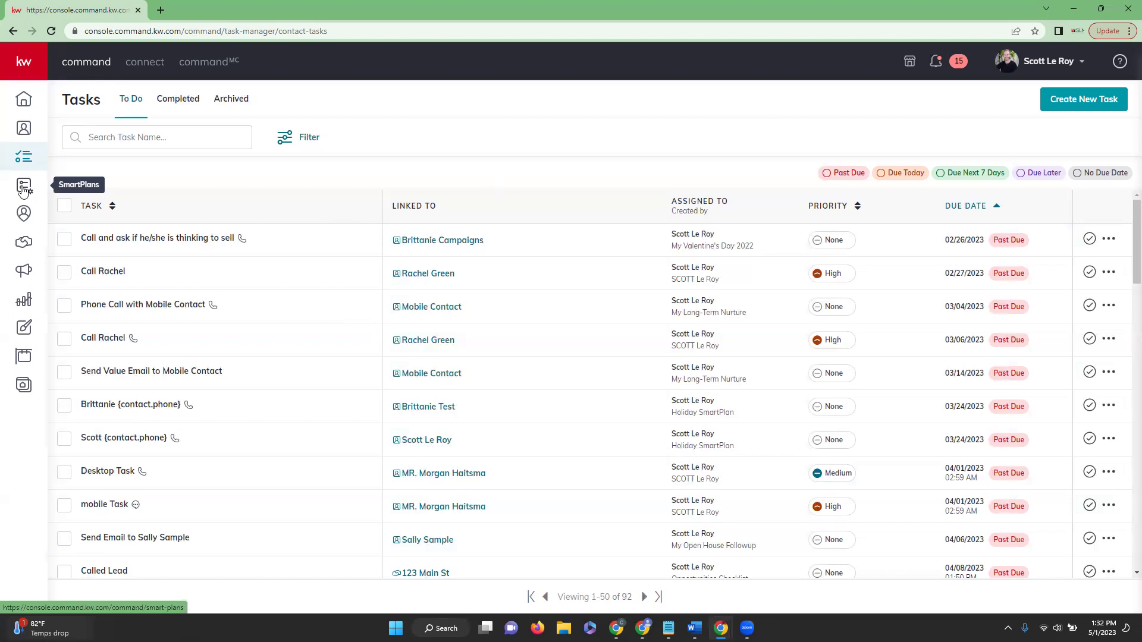
View the Help & Information options and close them
click(1118, 62)
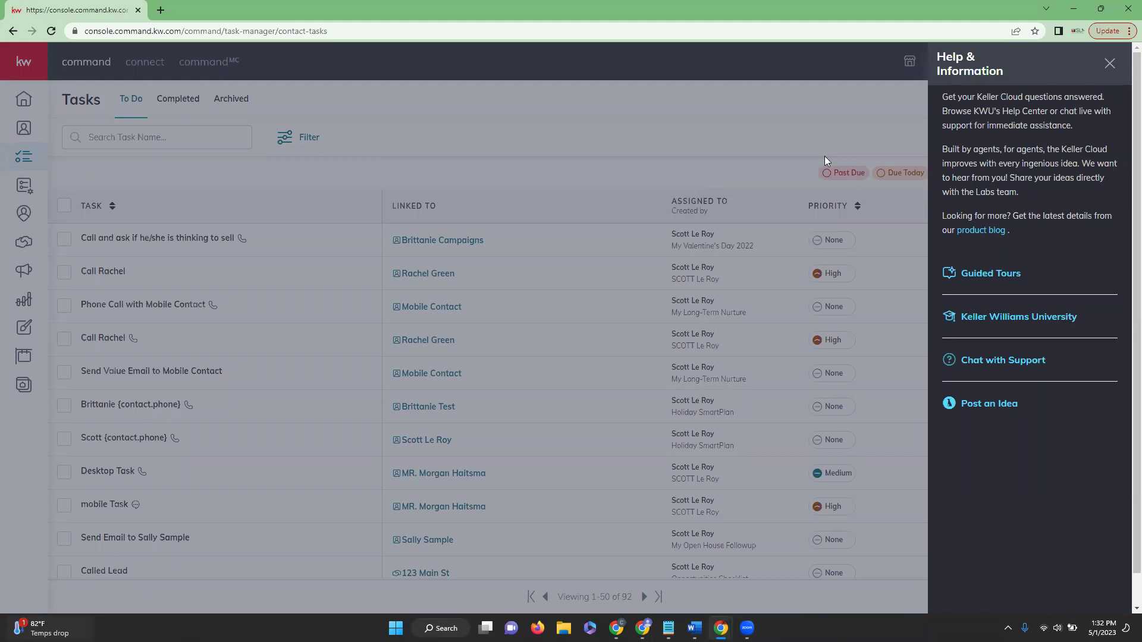
click(814, 134)
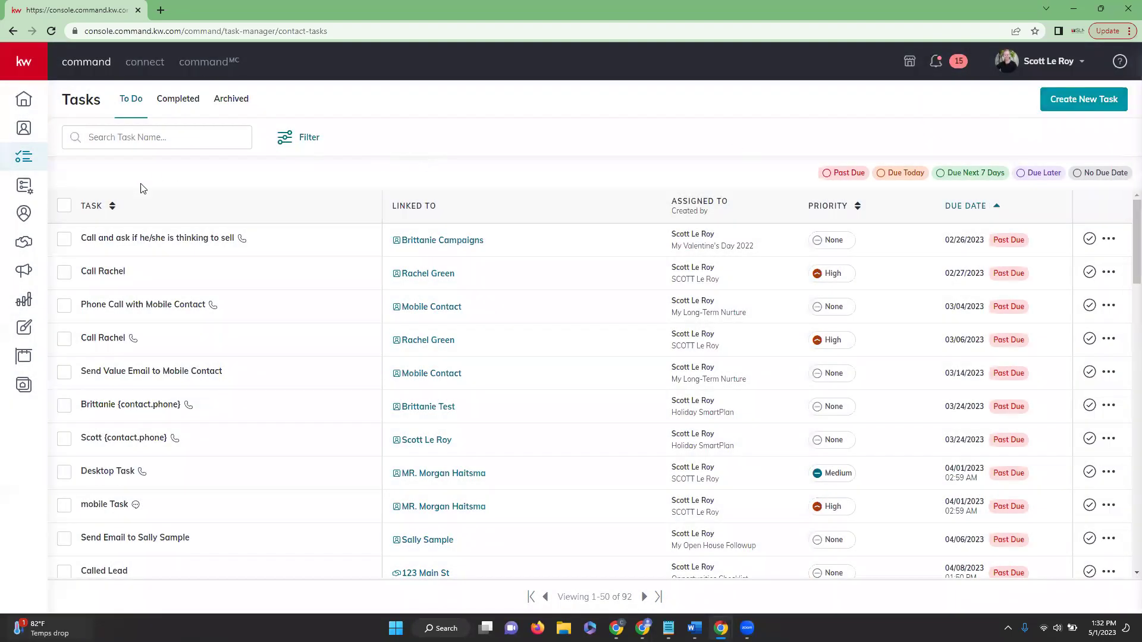
Open SmartPlans and view the additional actions for "My 72S Exp 1step - MA" without applying any
click(24, 189)
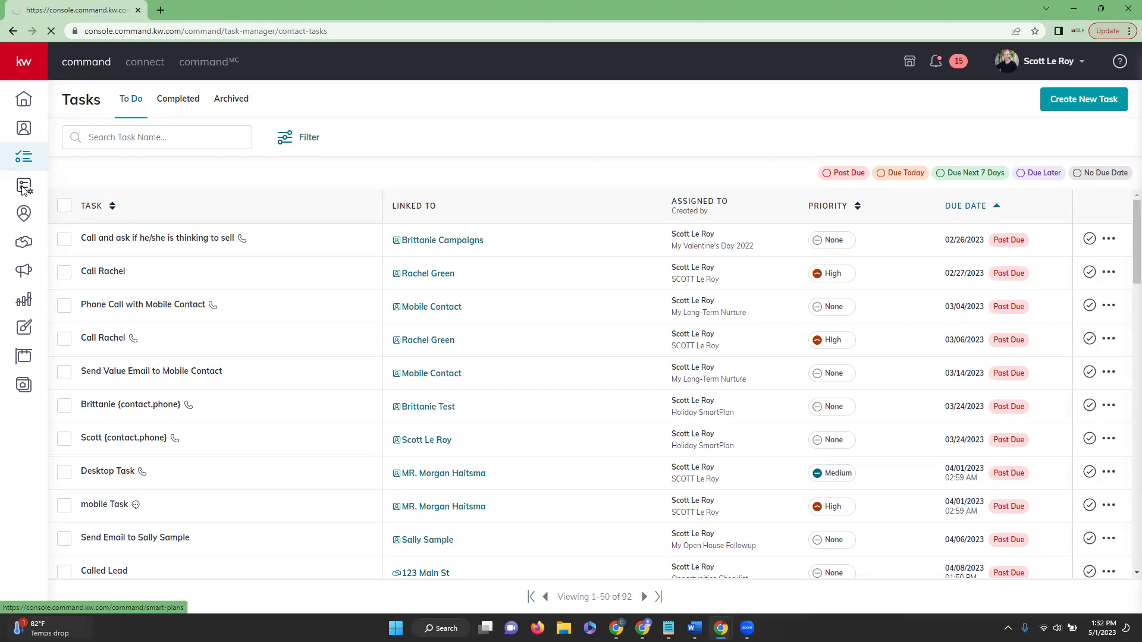
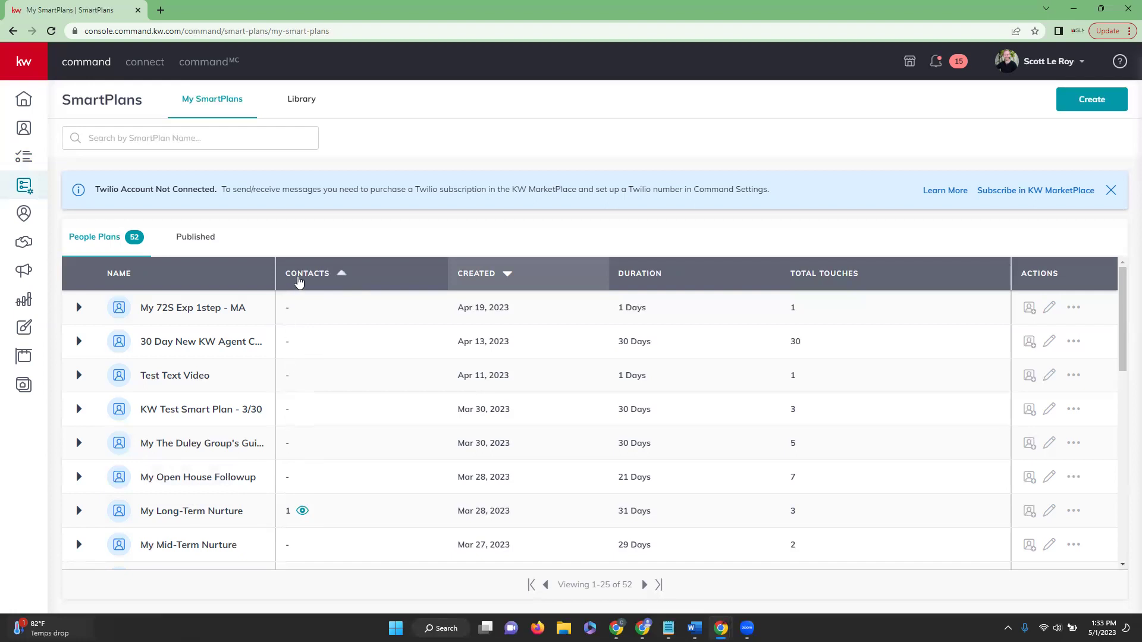
click(505, 273)
click(1076, 308)
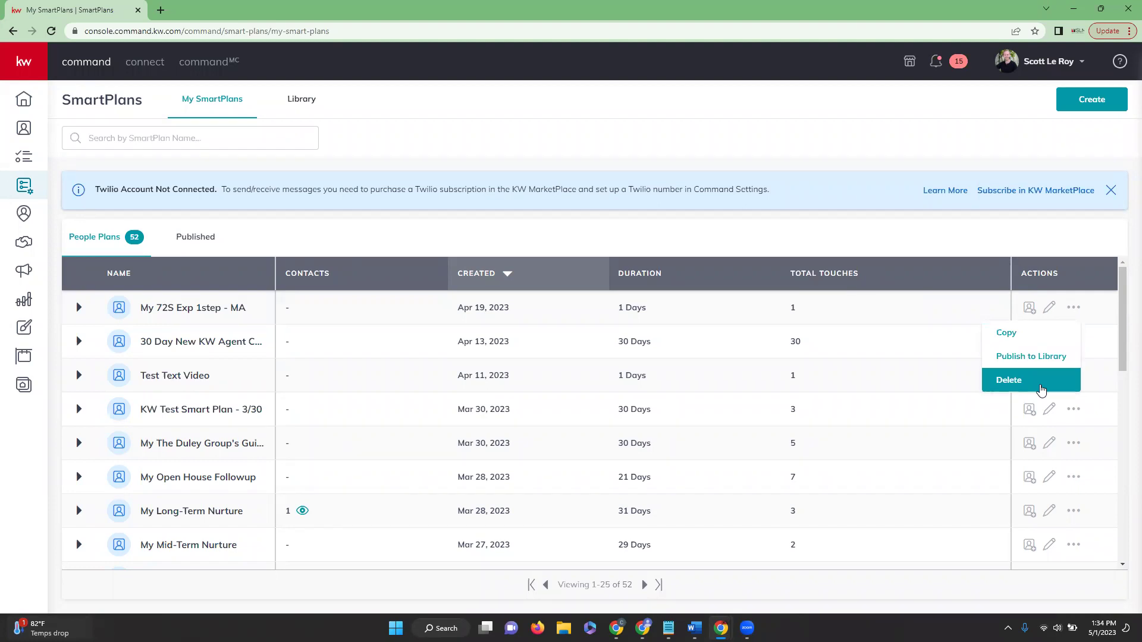
click(1052, 247)
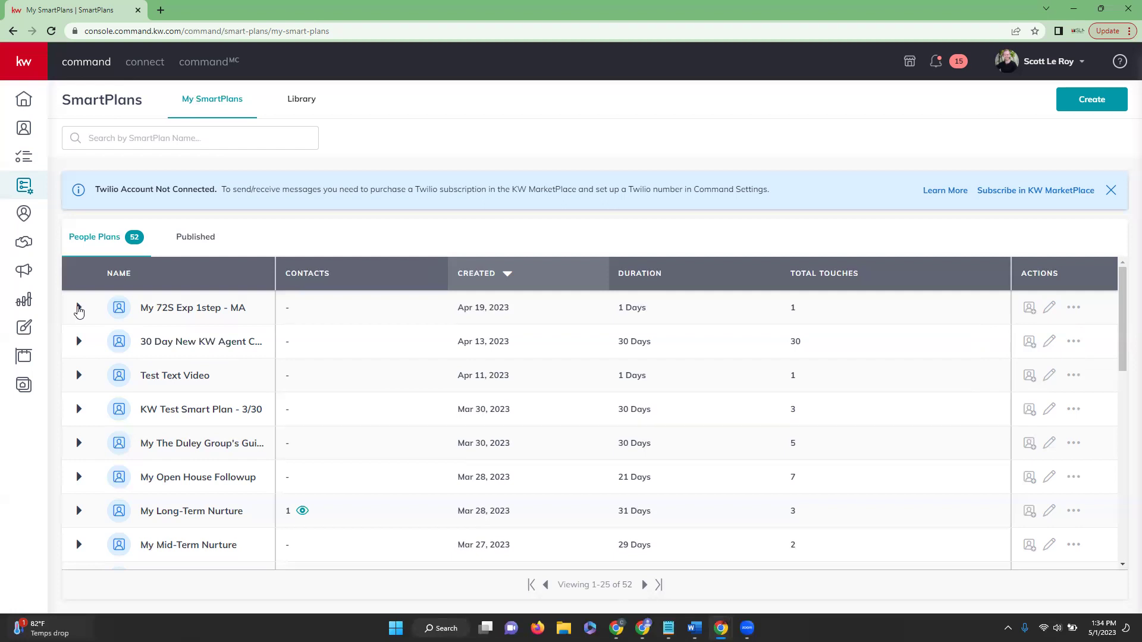
Examine the step sequences of the "My 72S Exp 1step - MA" and "KW Test Smart Plan - 3/30" plans, collapsing each after review
click(78, 308)
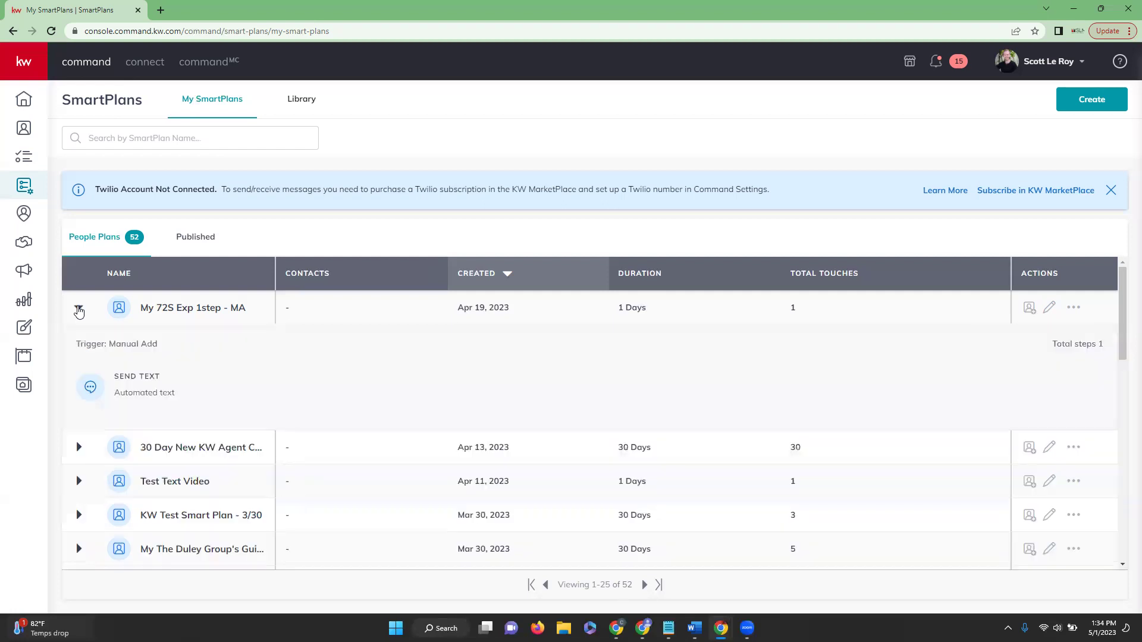
click(78, 308)
scroll(81, 354, down, 1)
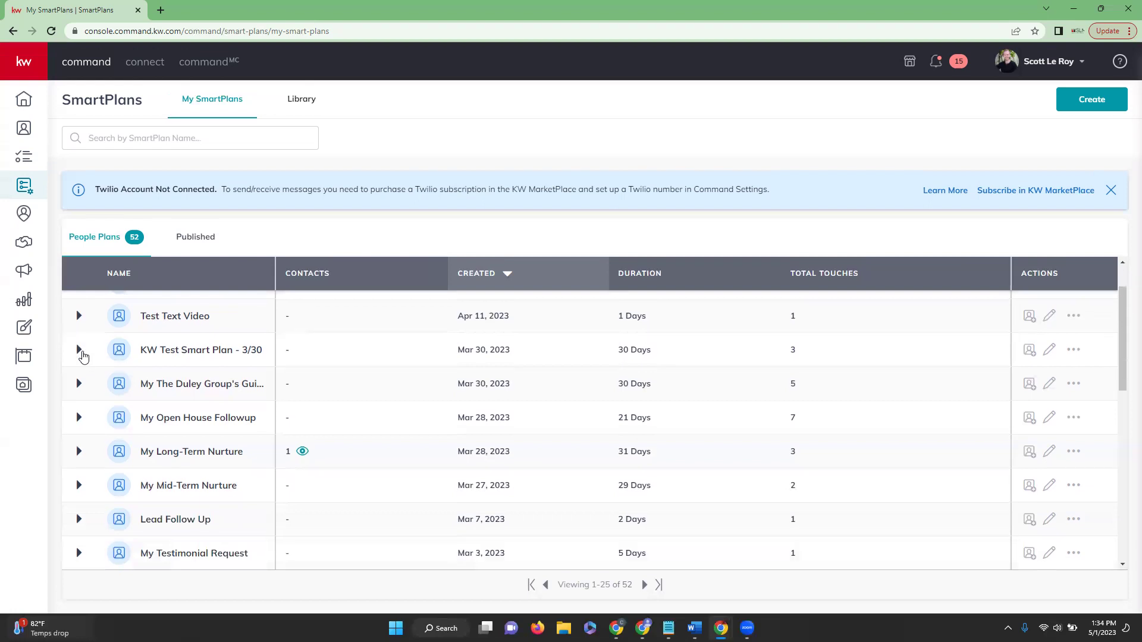
click(79, 351)
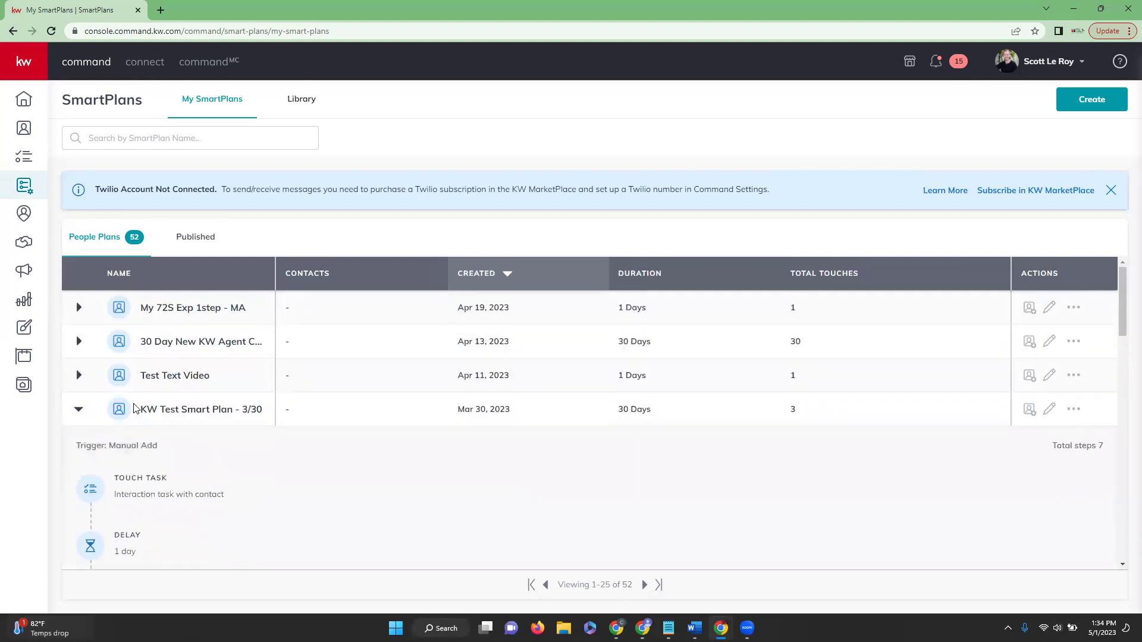
scroll(90, 399, down, 1)
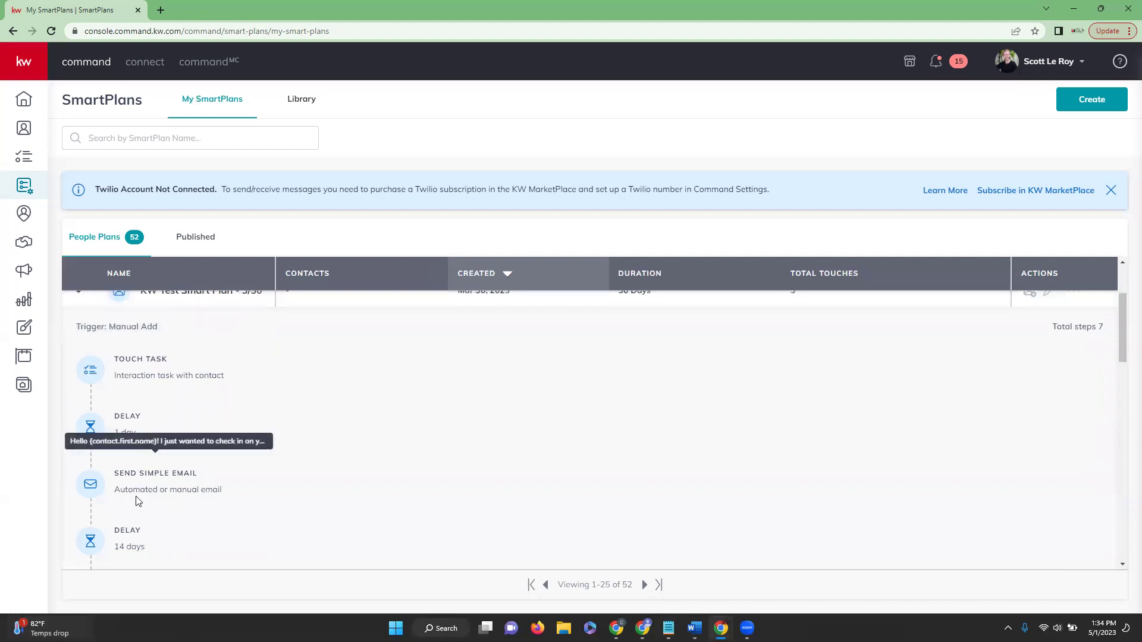
scroll(137, 501, down, 1)
scroll(136, 501, down, 3)
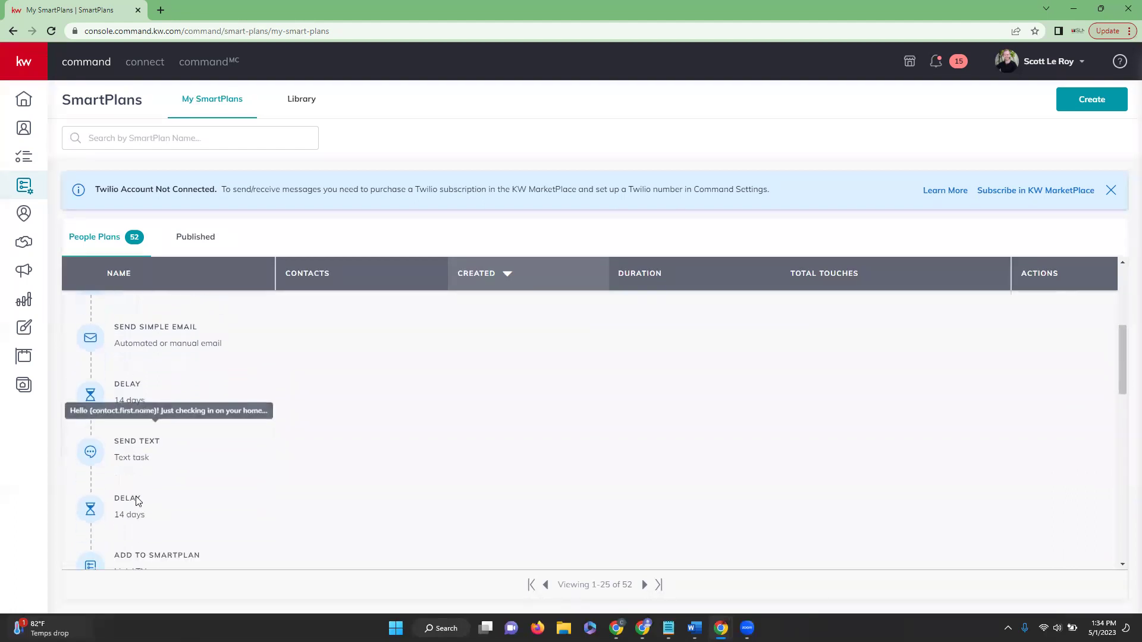
scroll(137, 499, up, 5)
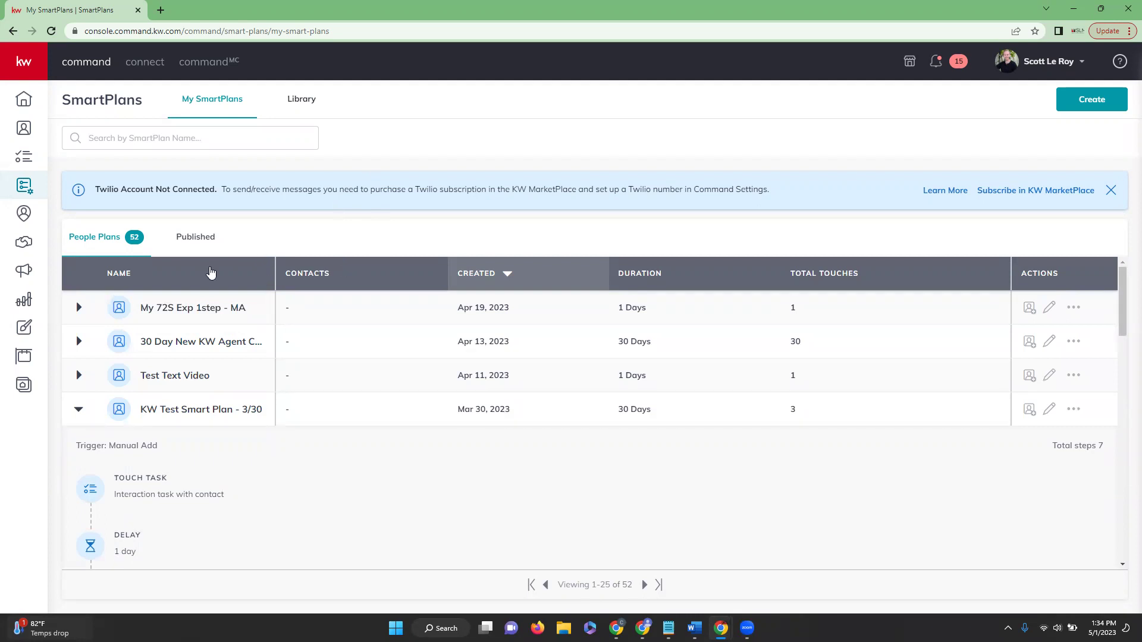
click(78, 409)
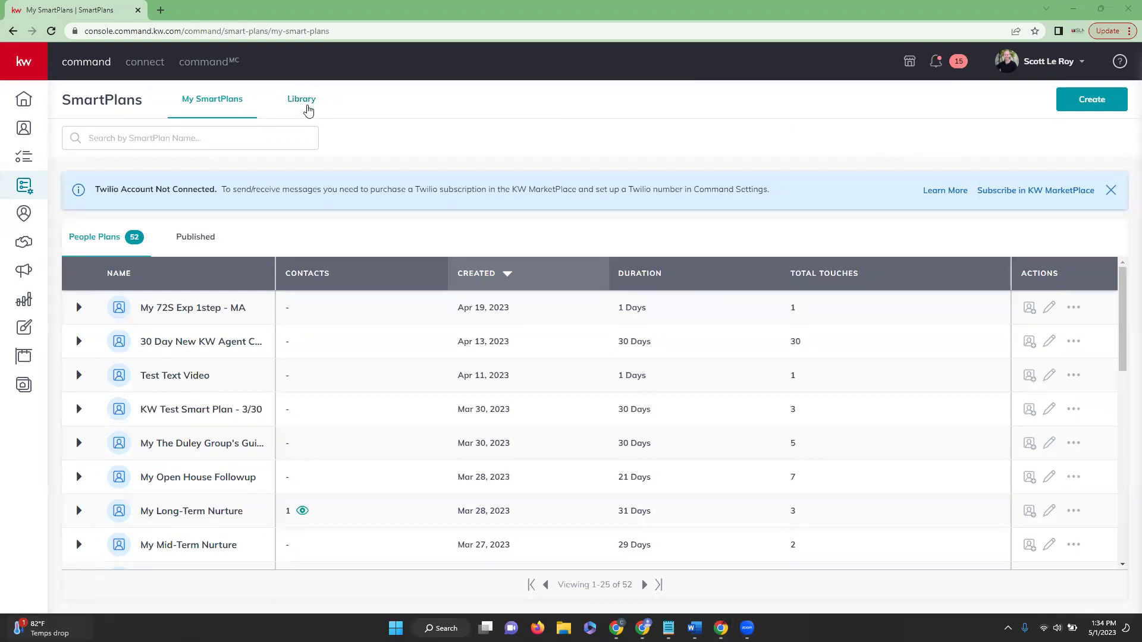
Open the SmartPlan library and view the steps of the featured "Monthly Call Plan" without adding it
click(307, 106)
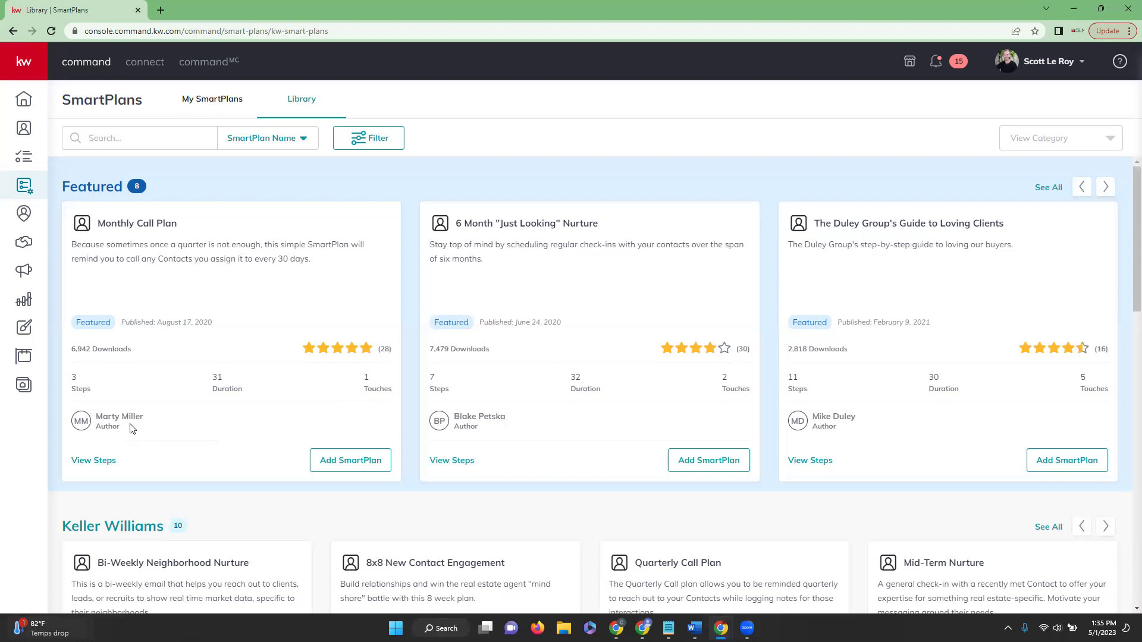
click(87, 462)
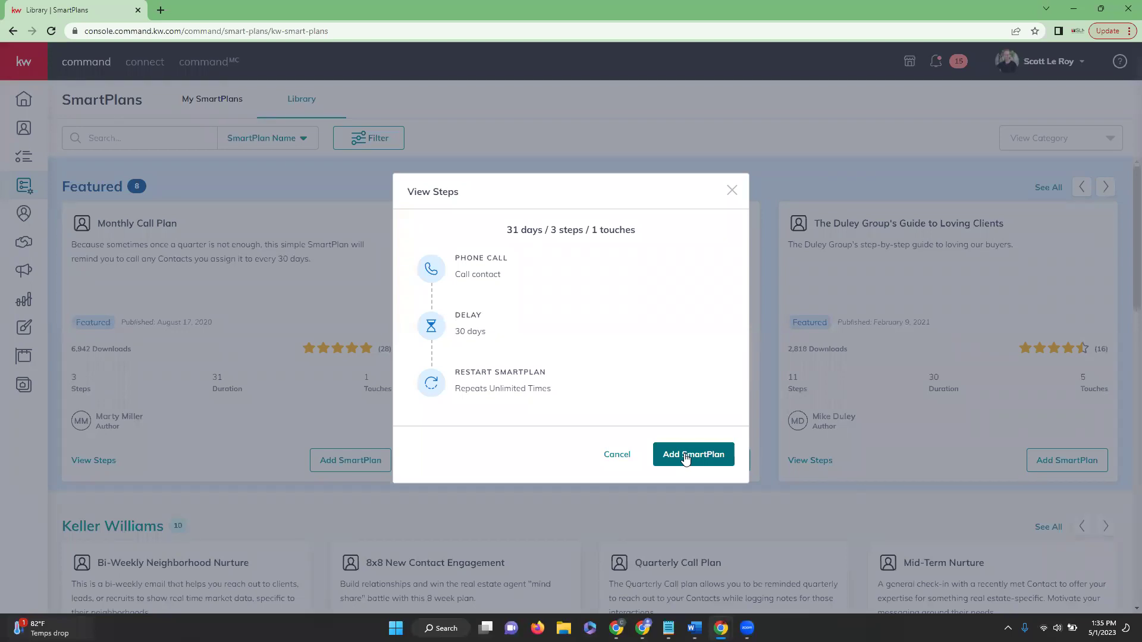
click(608, 456)
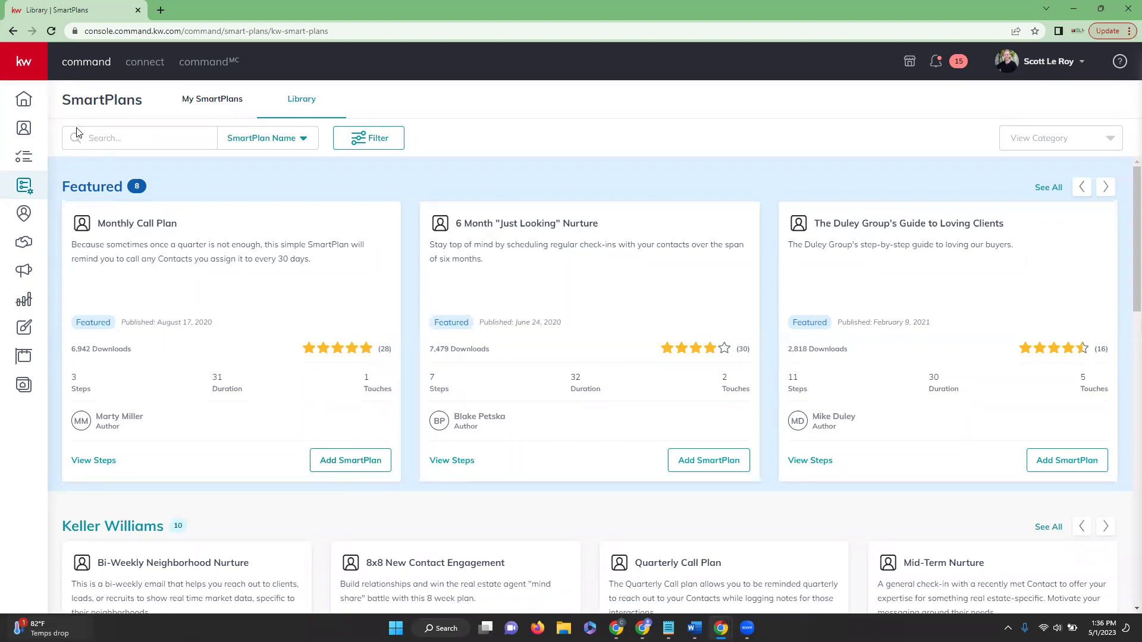
Search the SmartPlan library by plan name for "mother"
click(116, 140)
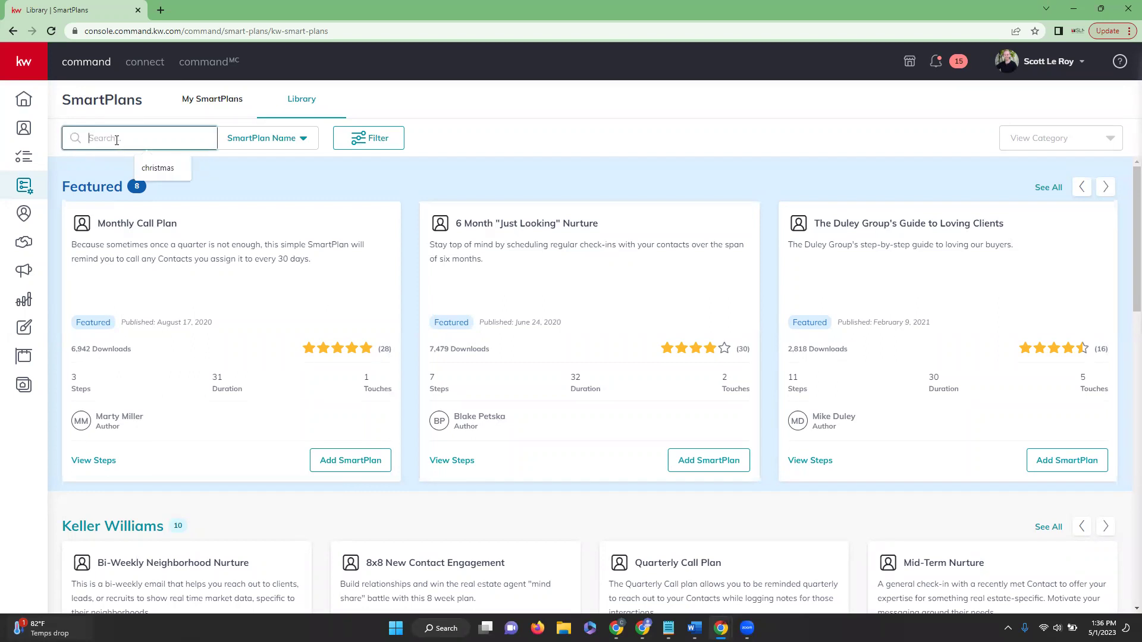
text(mo)
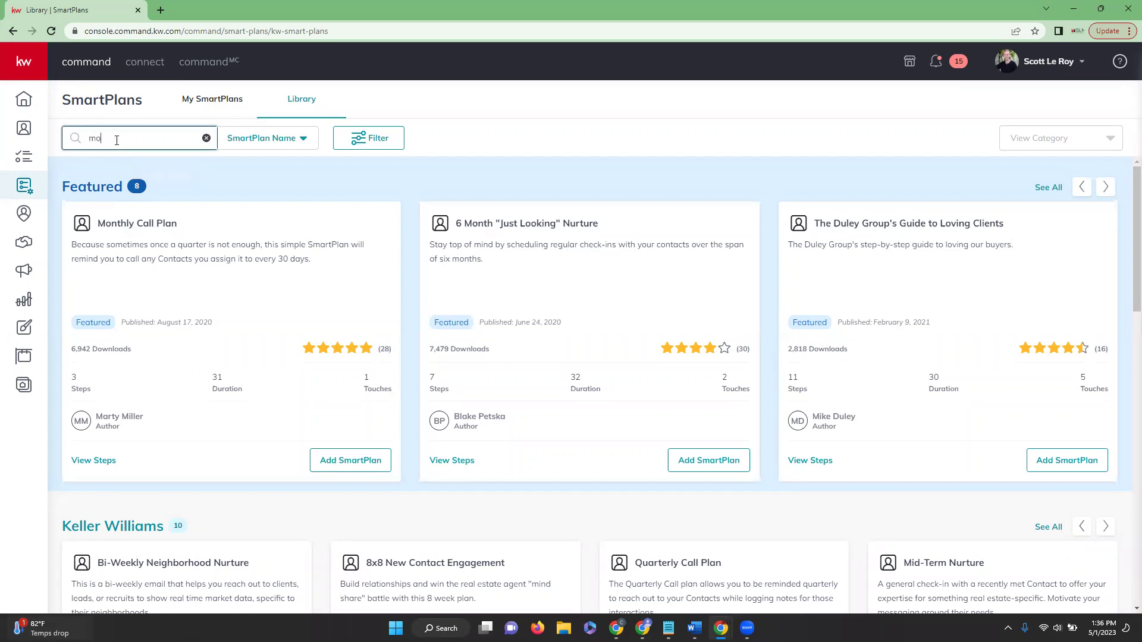
text(ther)
key(Return)
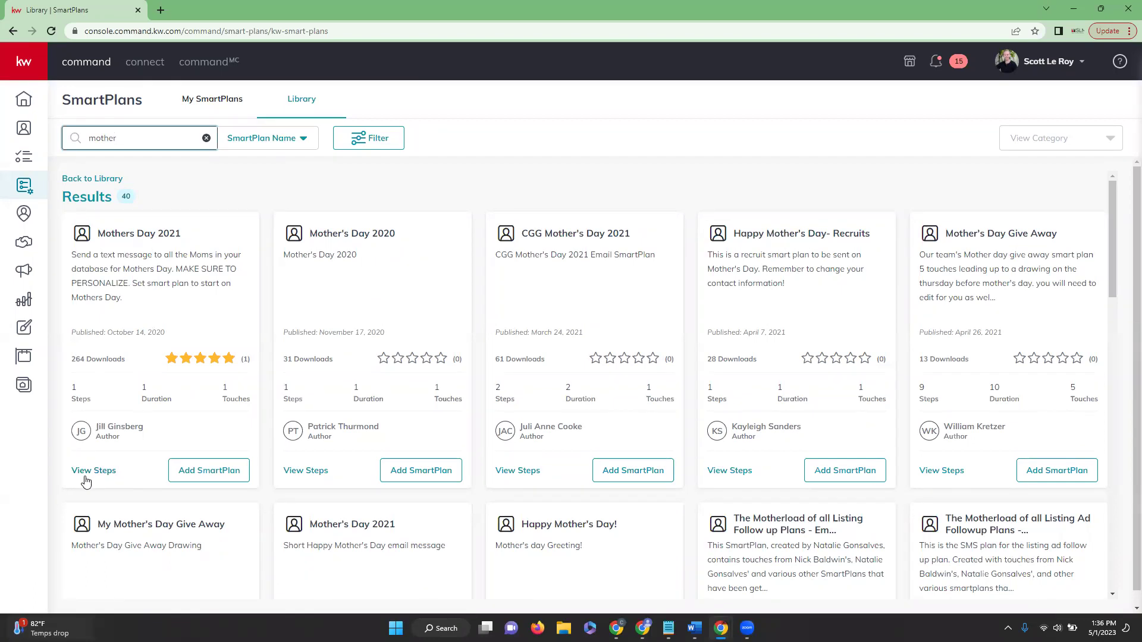
Add the "Mothers Day 2021" plan to My SmartPlans as "My Mothers Day 2023" and return to the personal plan list
click(194, 471)
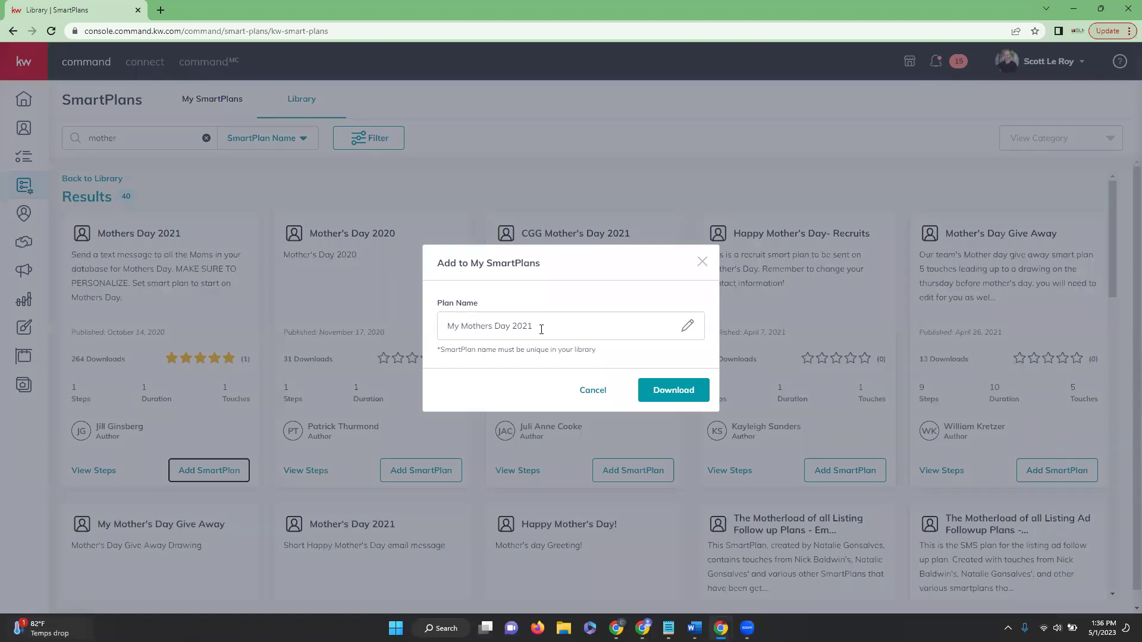
click(523, 327)
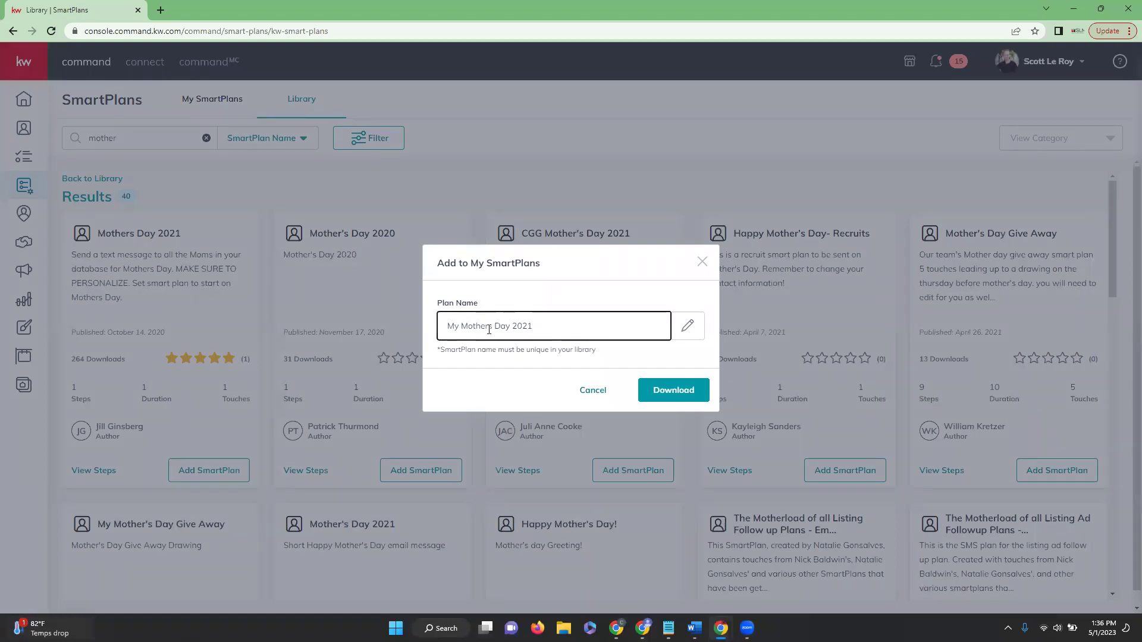
click(681, 395)
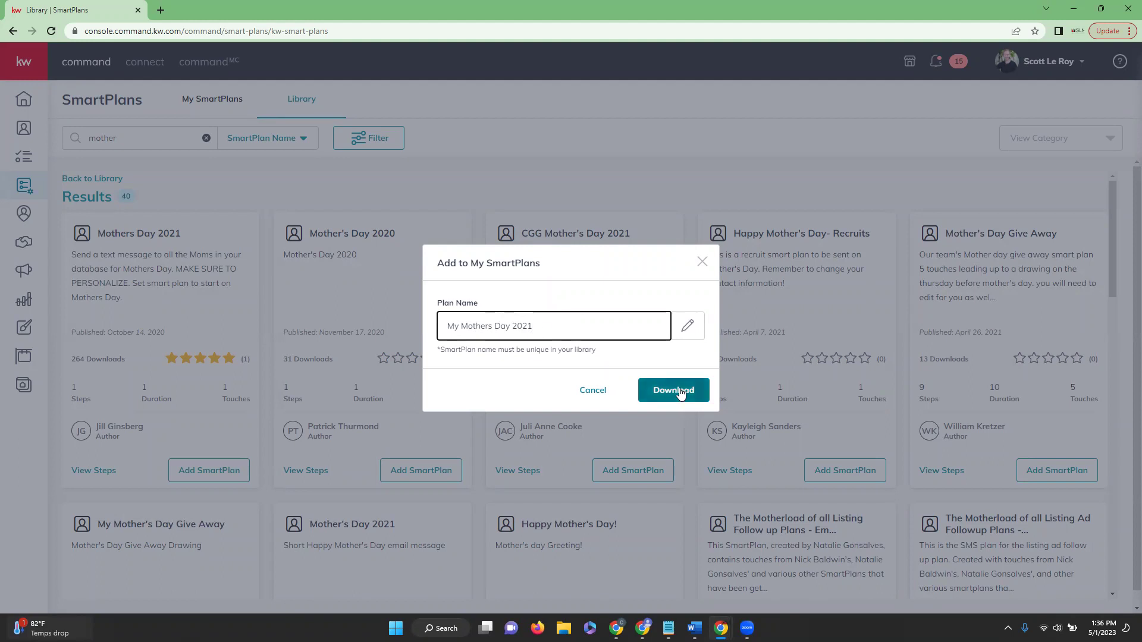
text(3)
click(688, 393)
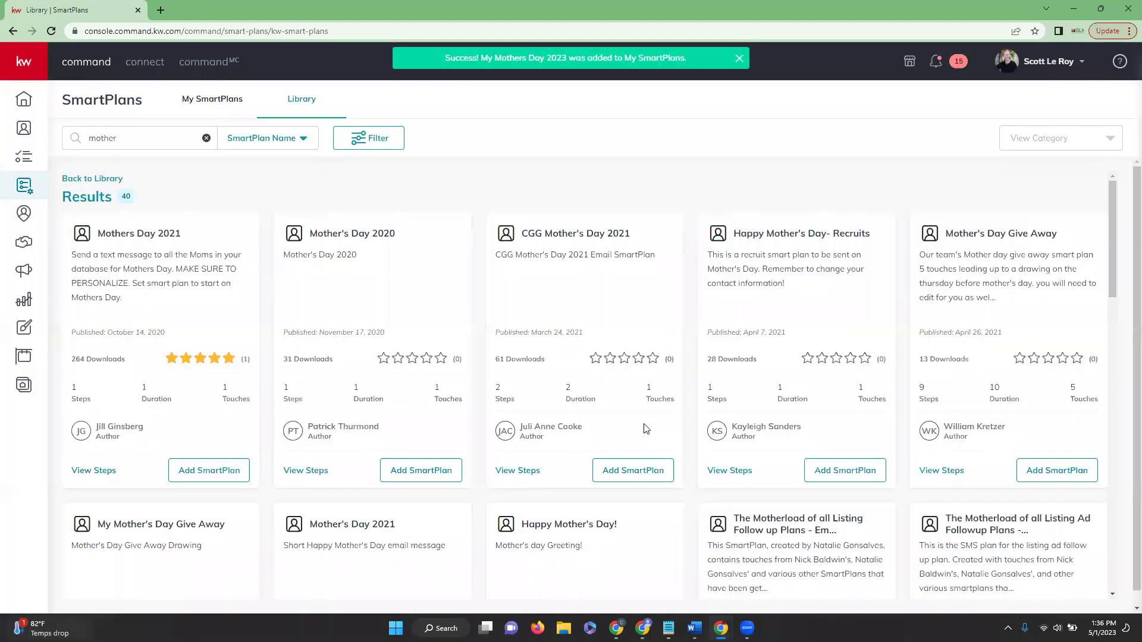
click(203, 103)
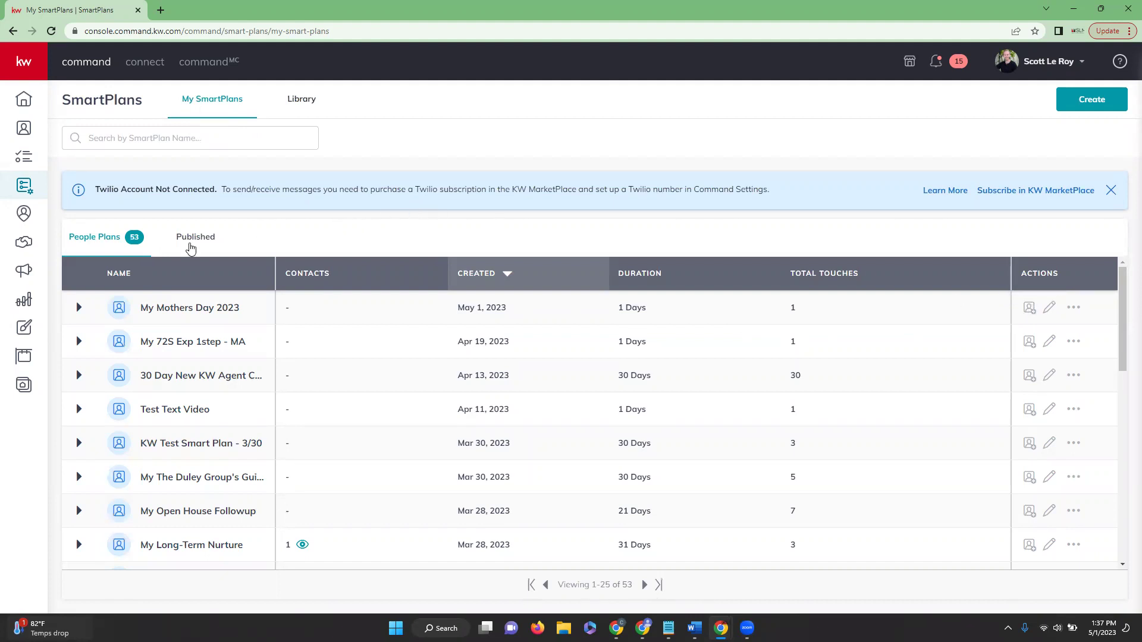
Open Referrals and view the first network agent's profile details, collapsing the entry after review
click(28, 218)
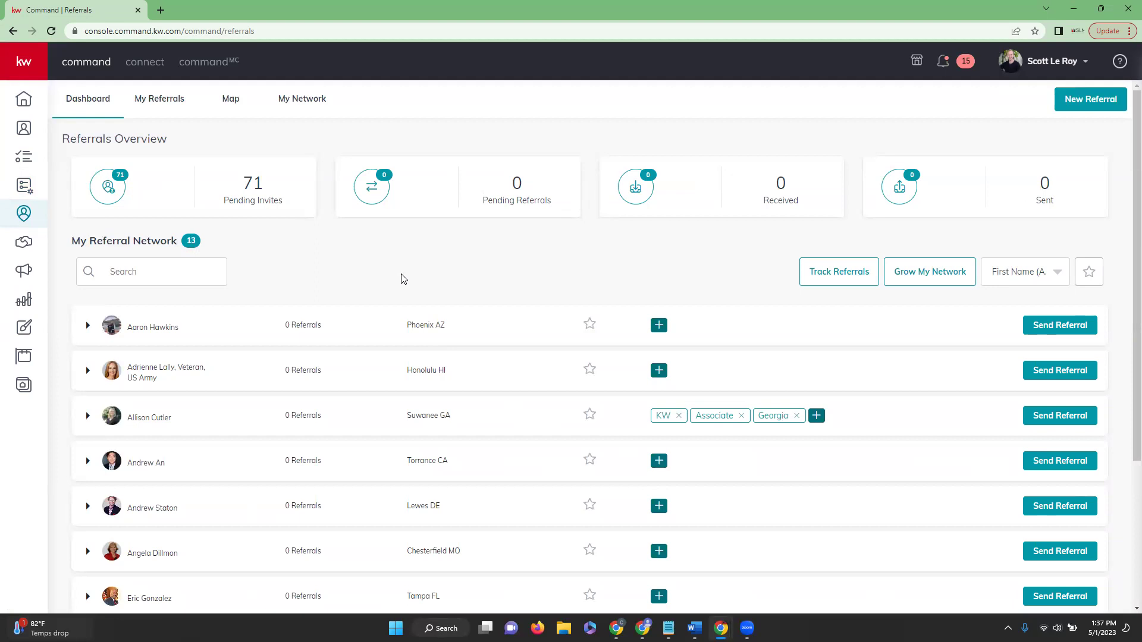
click(87, 327)
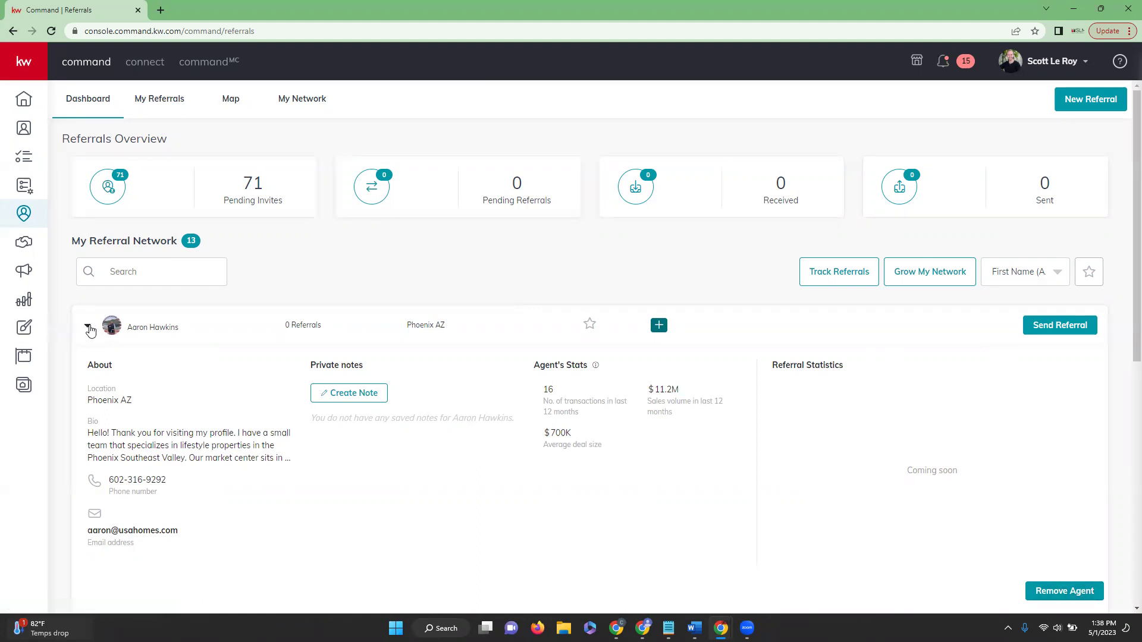
click(88, 329)
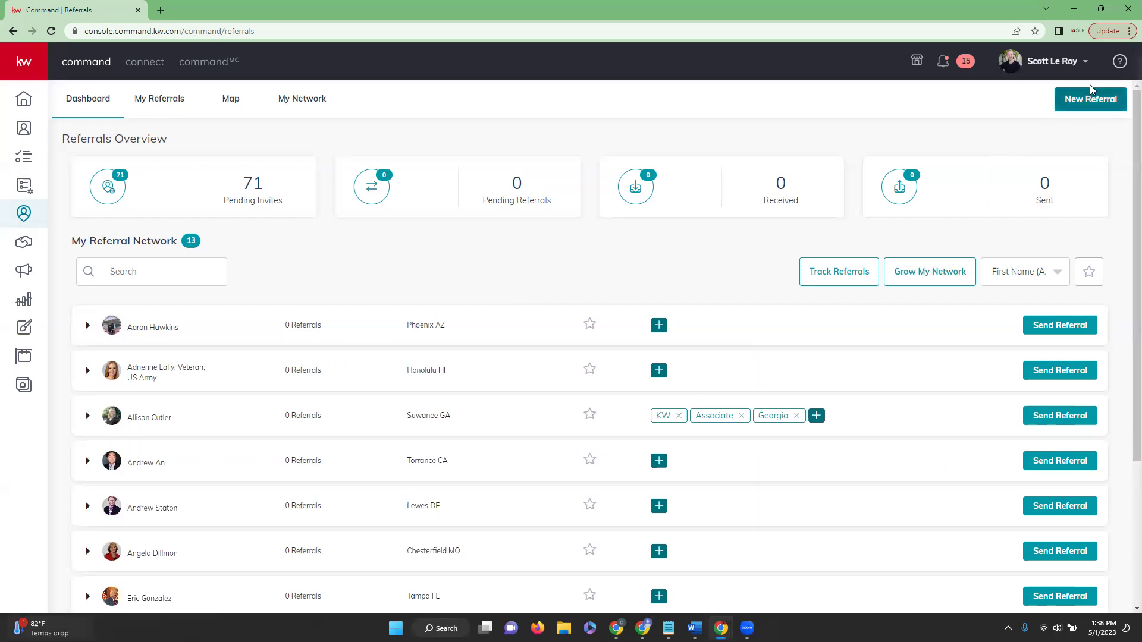
Start a new referral request, look up an in-network agent by name, review the request fields, and cancel without sending
click(1101, 108)
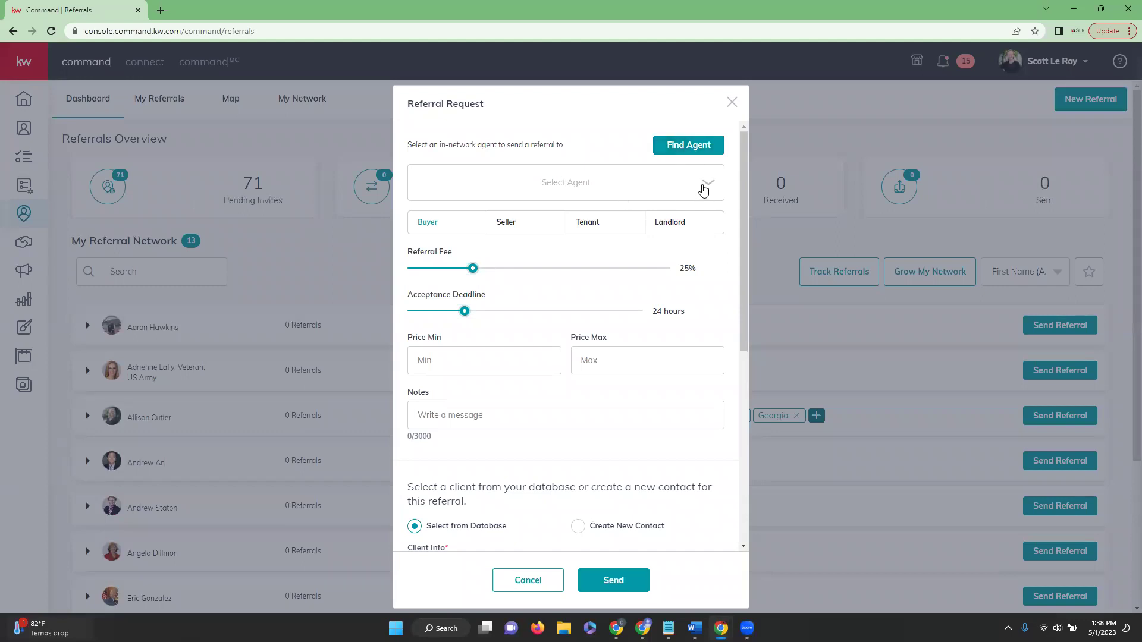
click(703, 190)
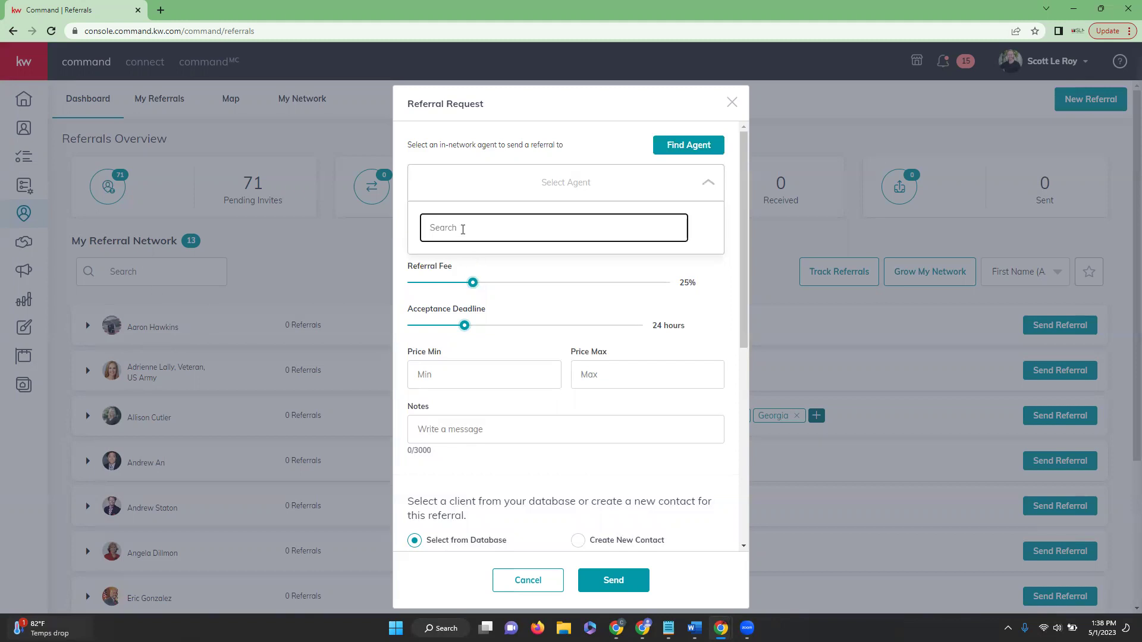
text(allis)
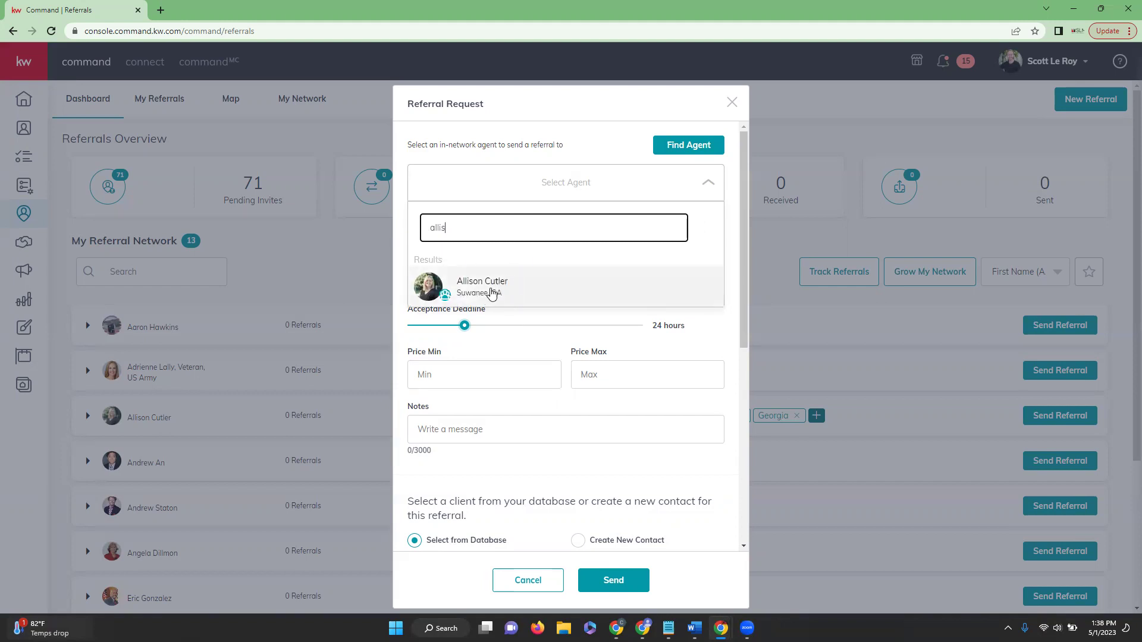
click(717, 334)
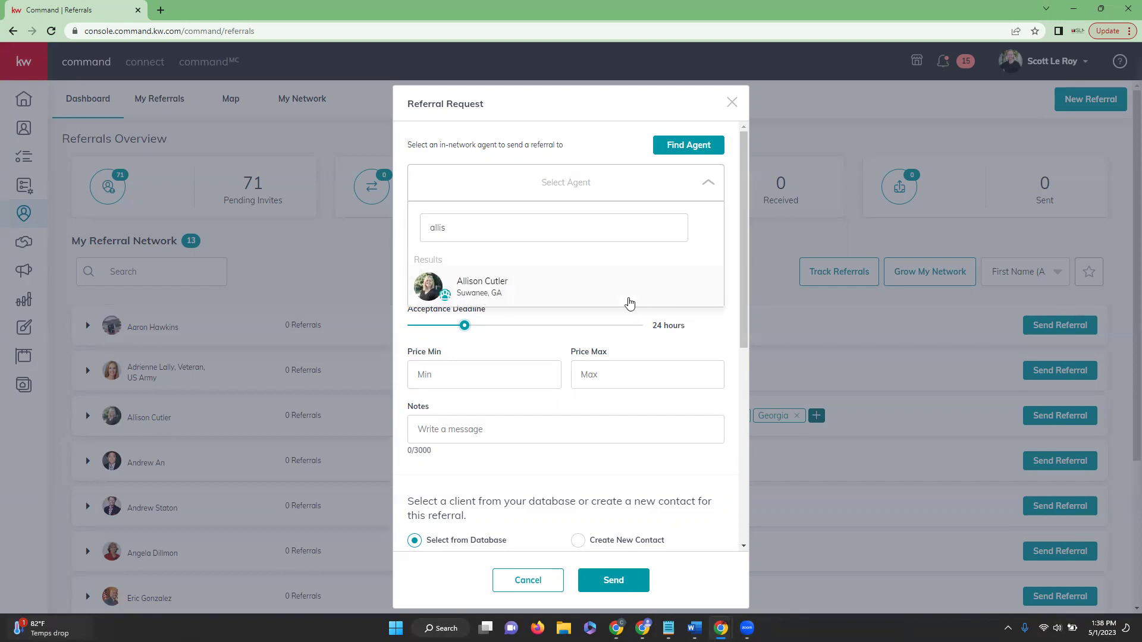
scroll(607, 315, down, 1)
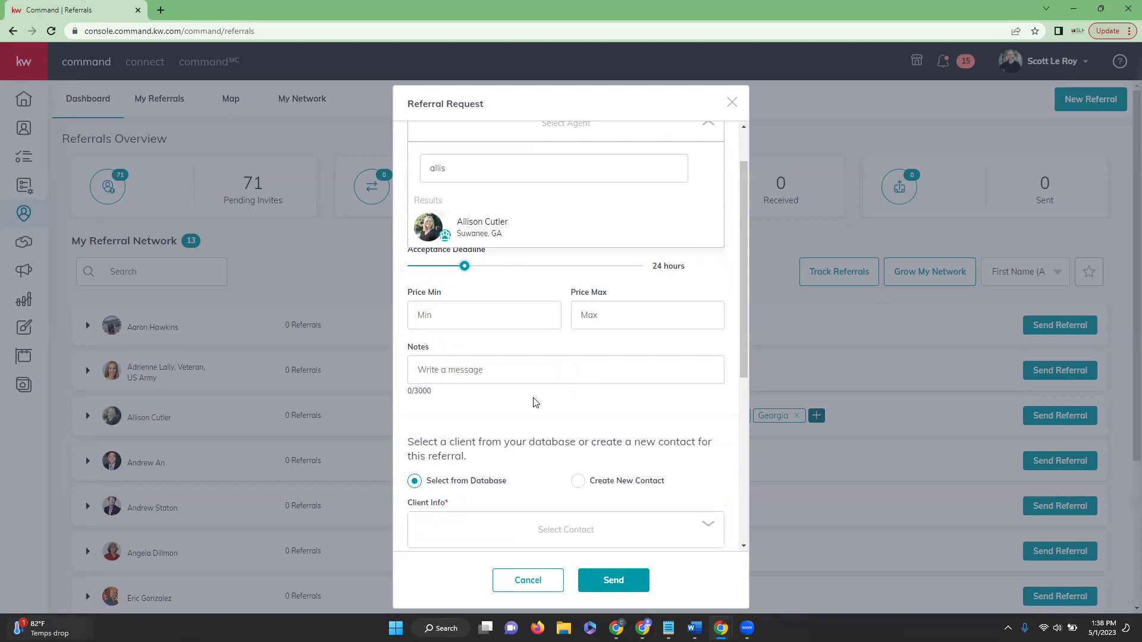
scroll(534, 403, down, 5)
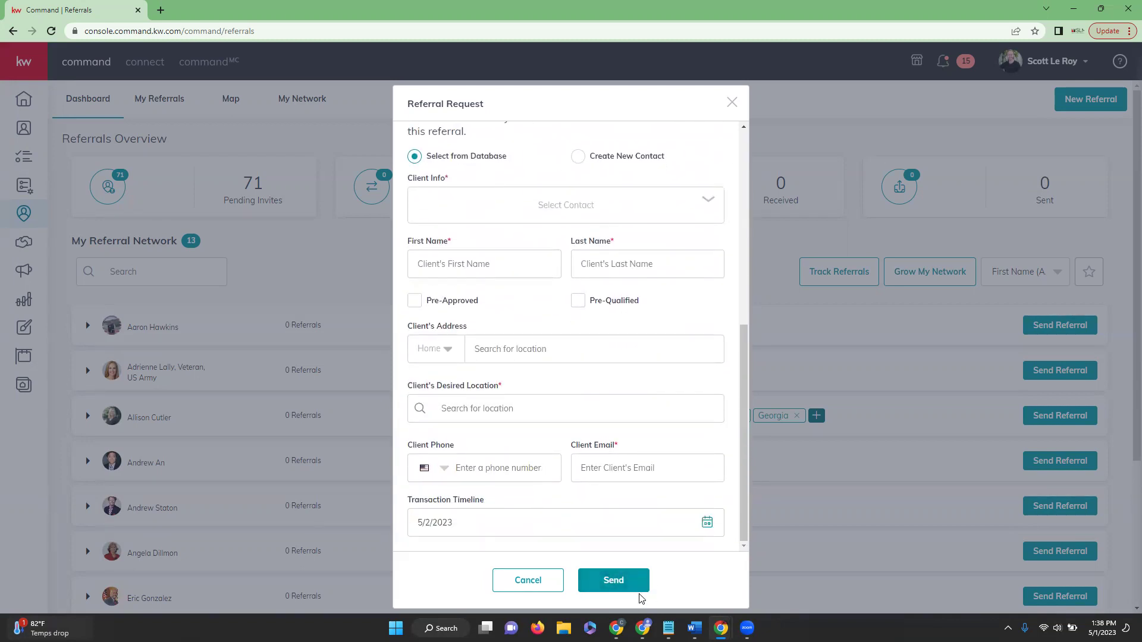
click(527, 586)
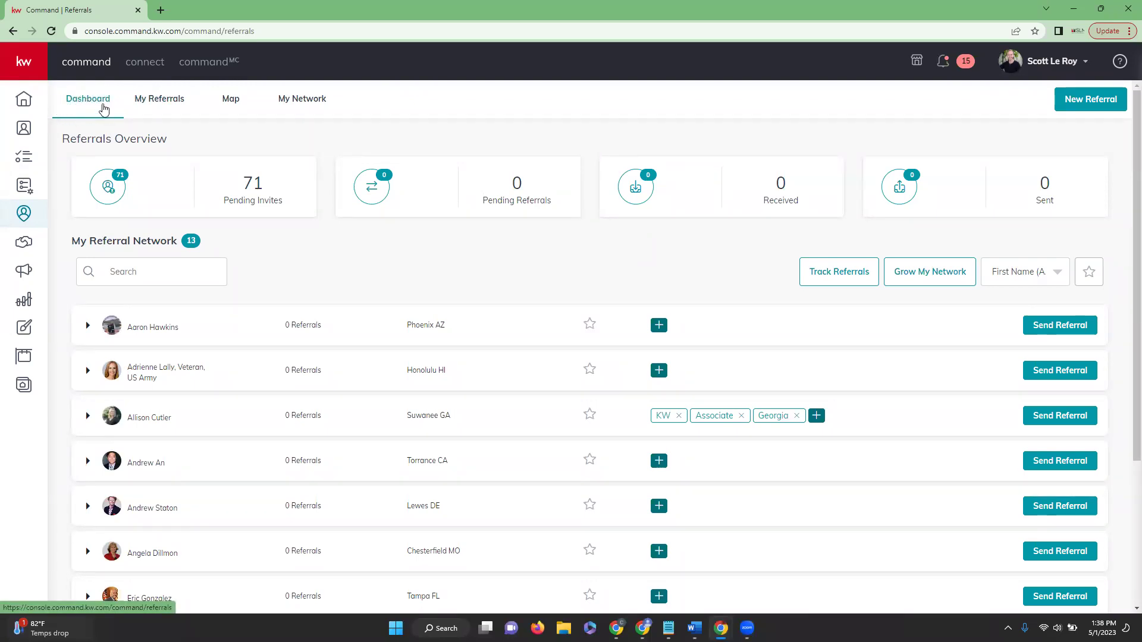
View the My Referrals page, and open the referral map to see its available display options
click(173, 105)
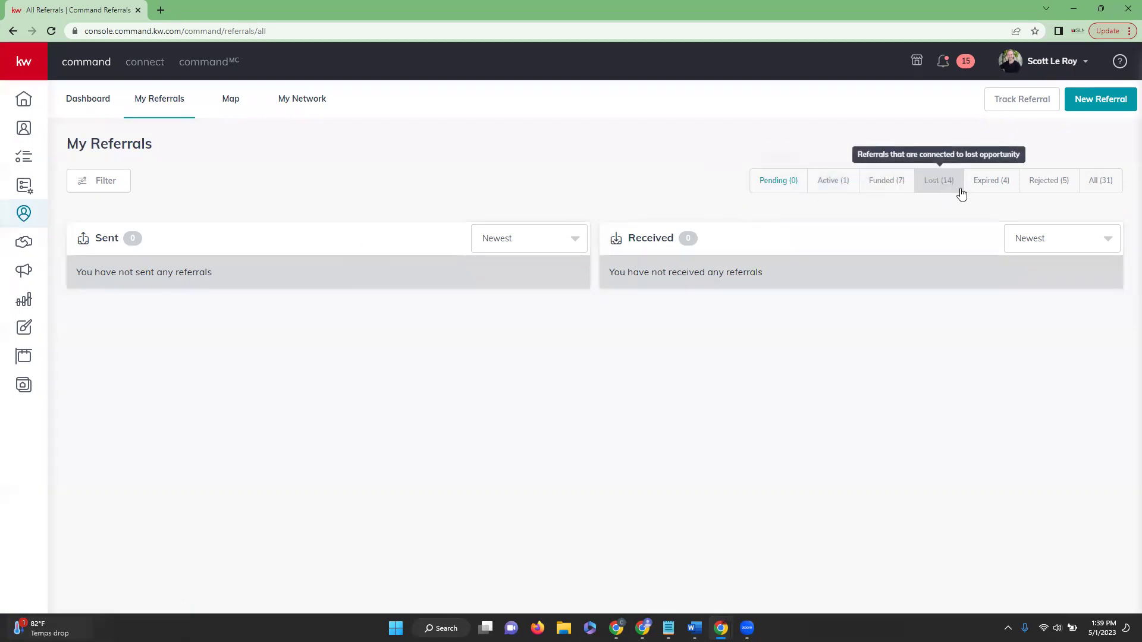
click(242, 107)
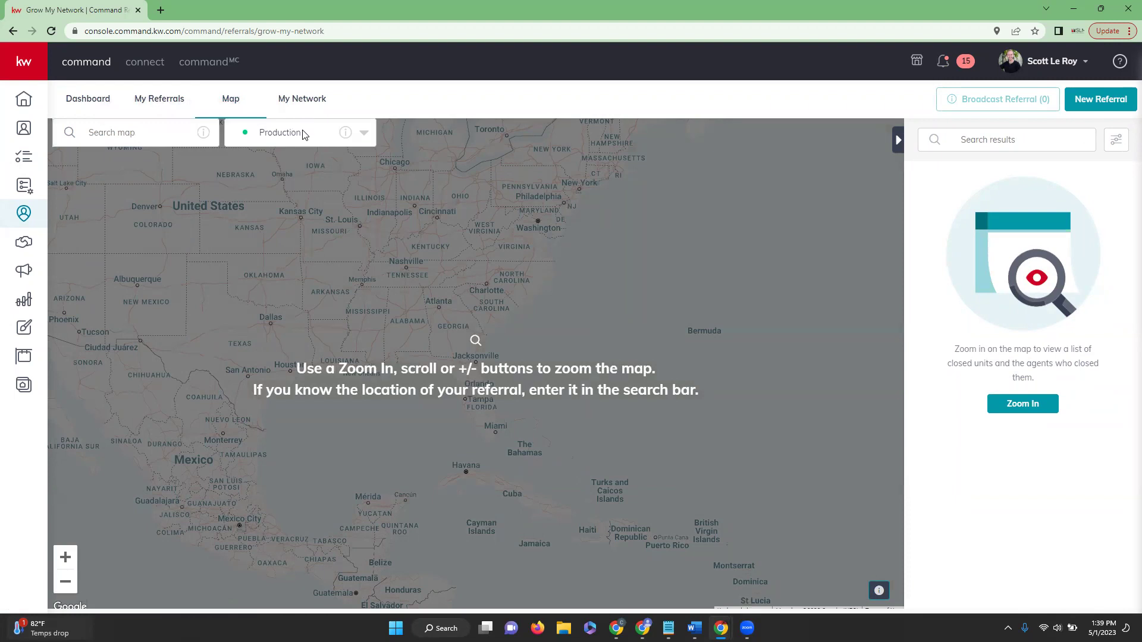
click(364, 134)
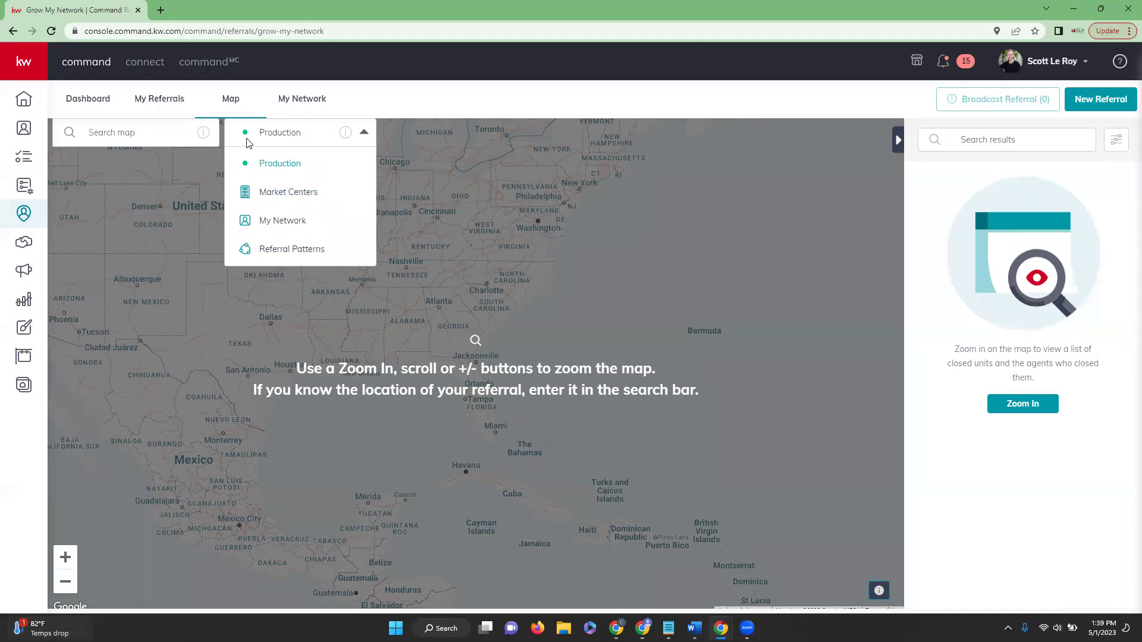
Search the referral map for Jacksonville, FL, USA and narrow the map area to Neptune Beach and Jacksonville Beach
click(151, 132)
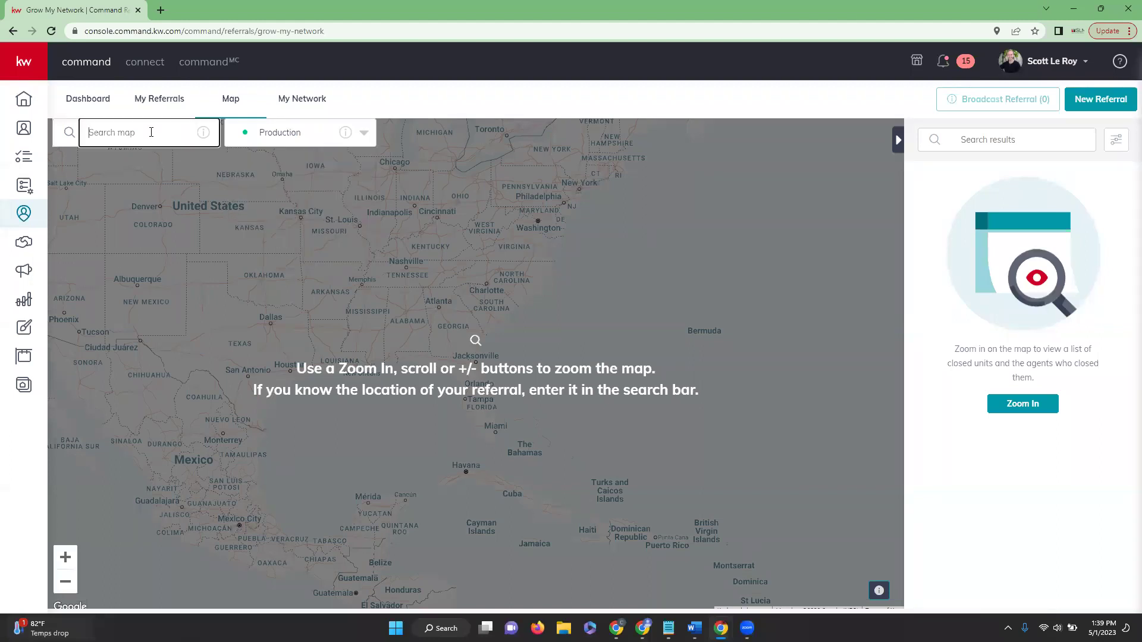
text(Jacksonville)
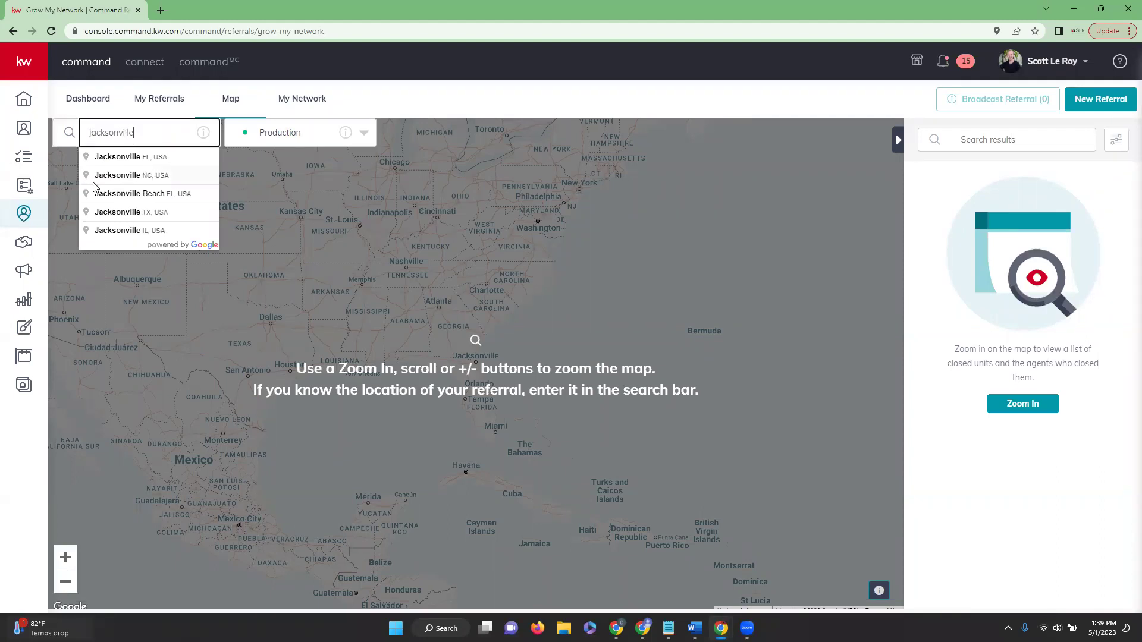
click(104, 159)
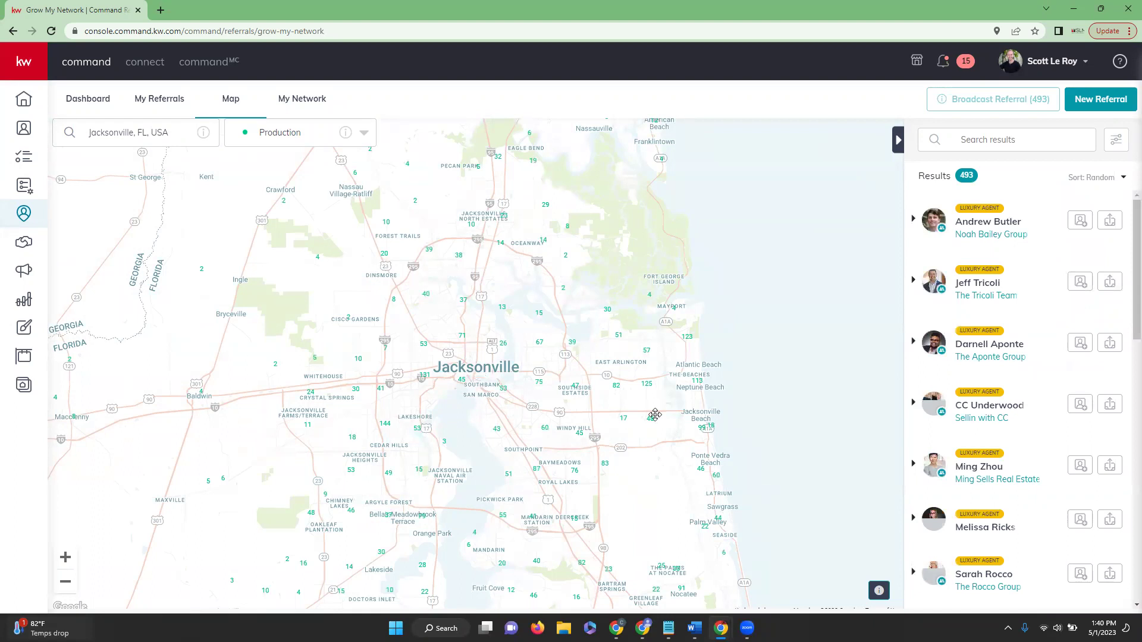
drag(655, 414, 641, 421)
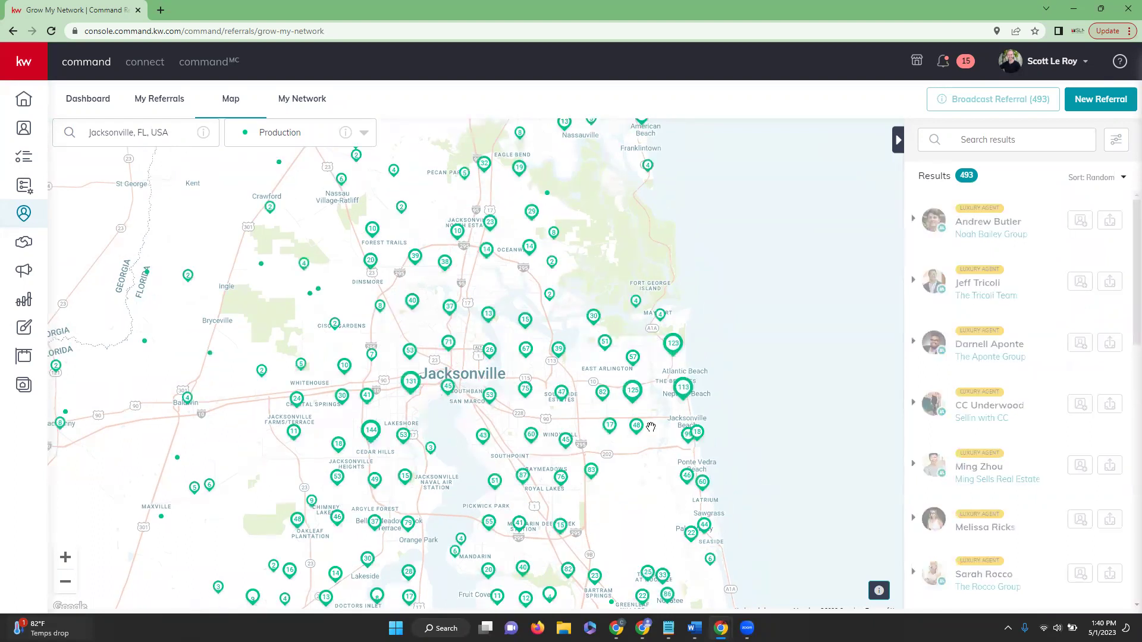
scroll(651, 426, up, 1)
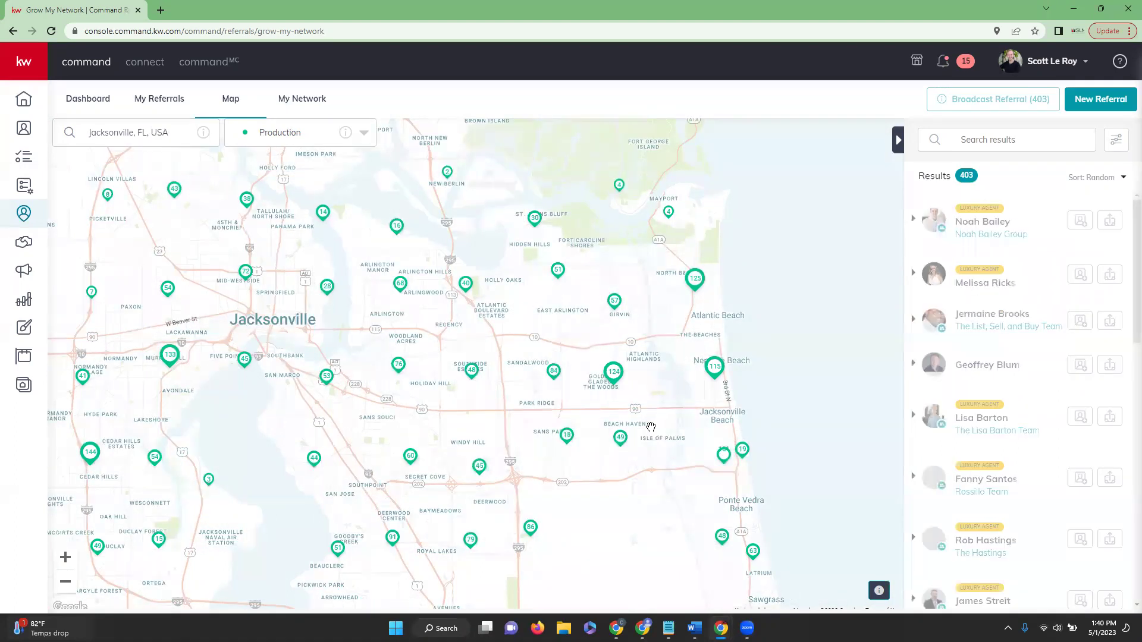
scroll(698, 424, up, 1)
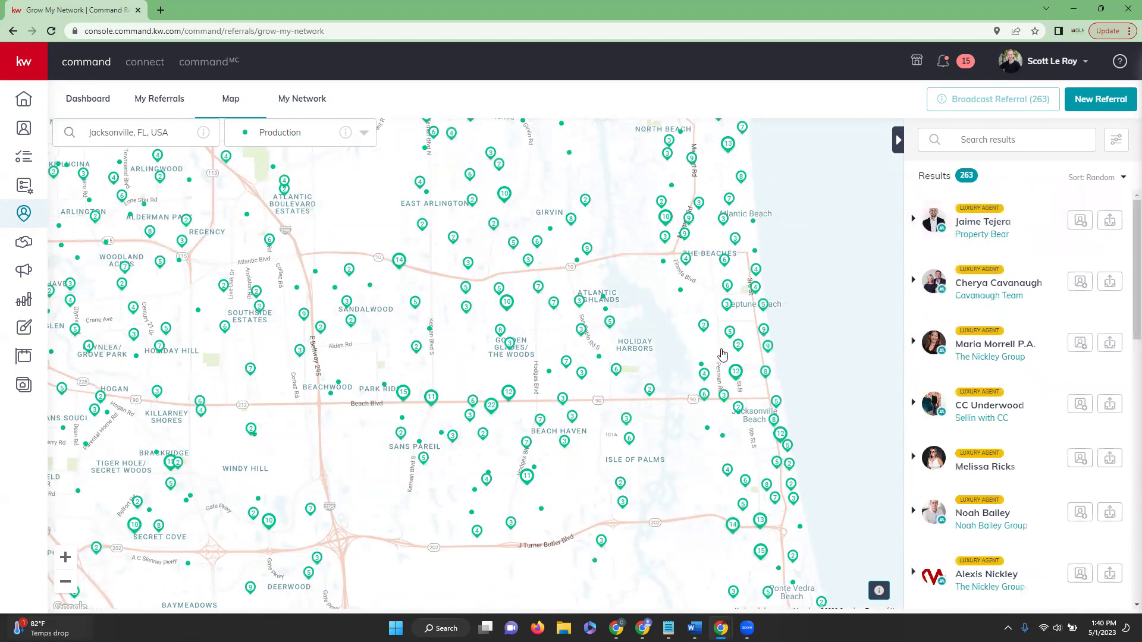
scroll(718, 373, up, 1)
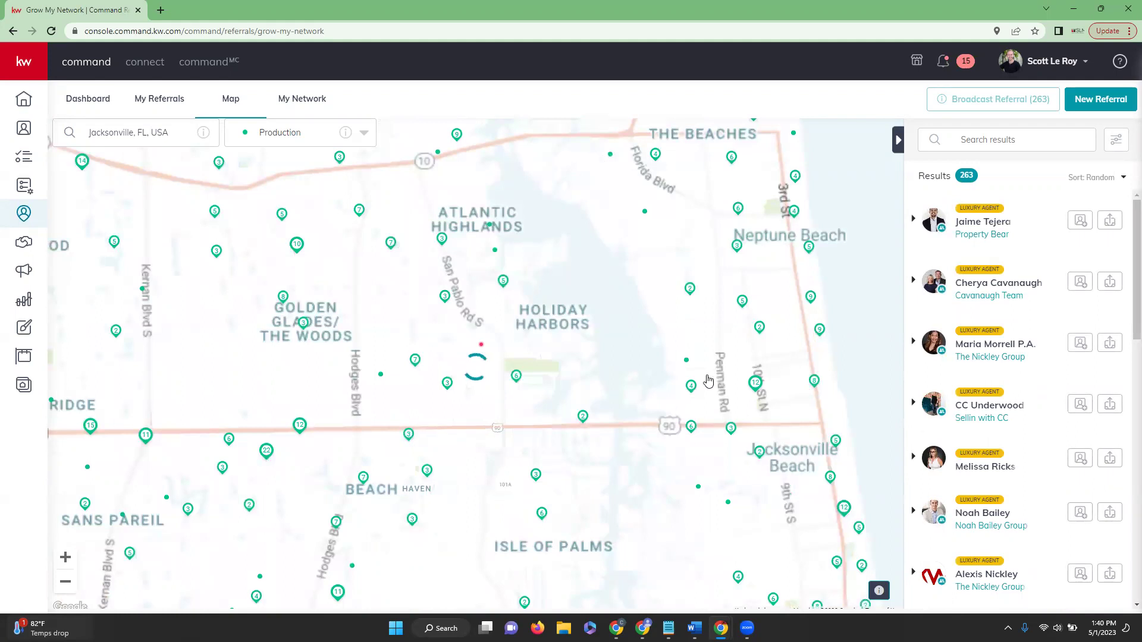
scroll(747, 307, up, 1)
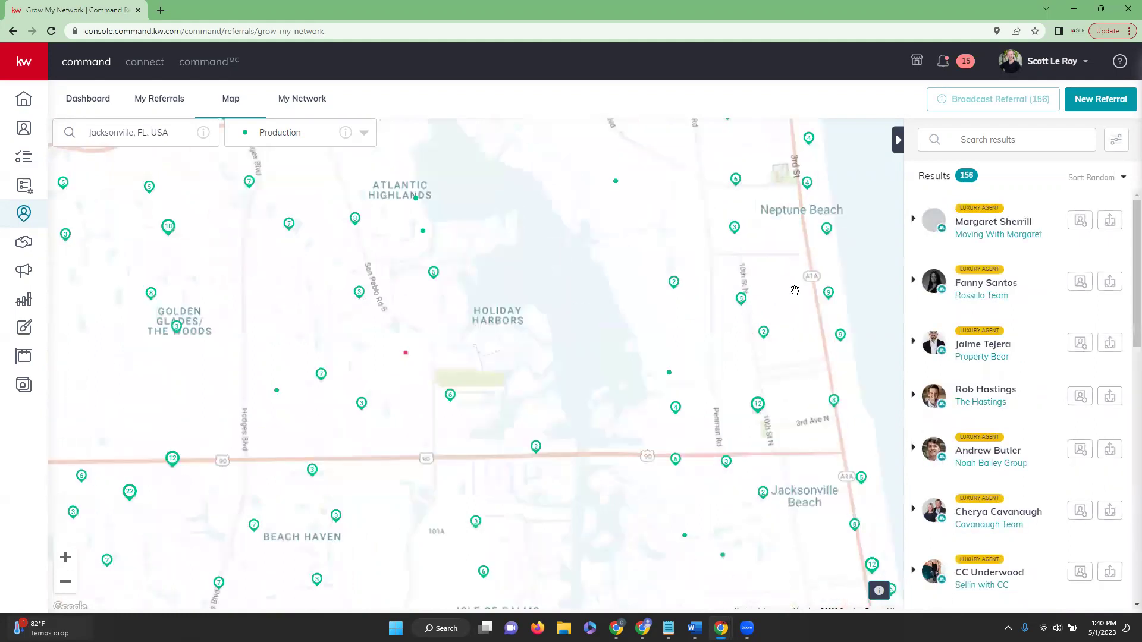
drag(808, 262, 731, 283)
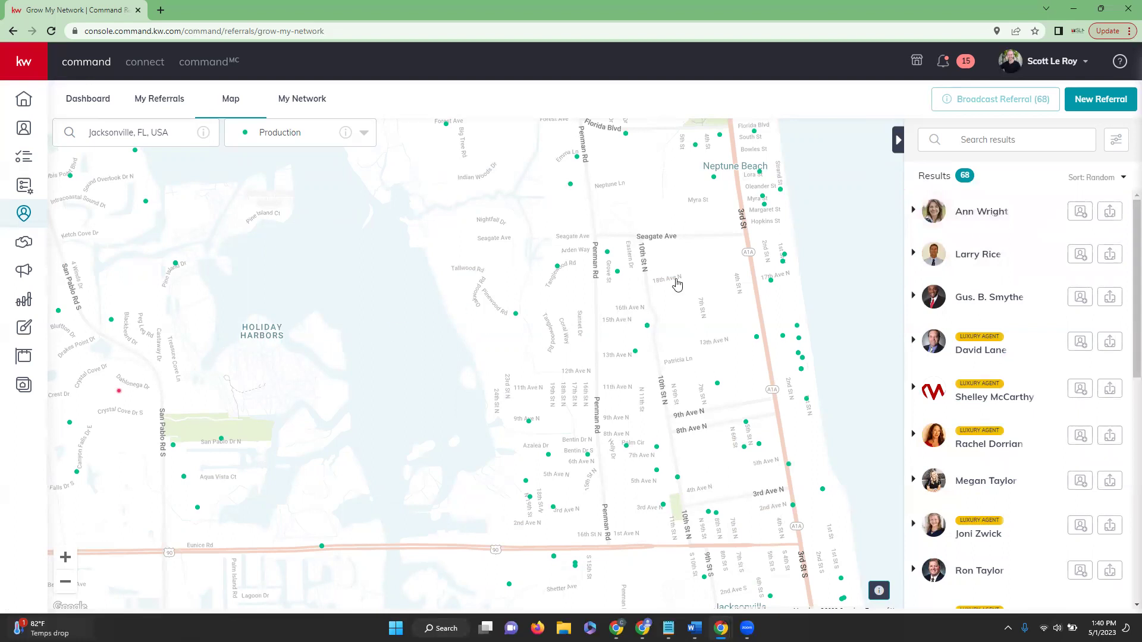
View the first listed agent's stats, and open and close that agent's Connect profile
click(914, 213)
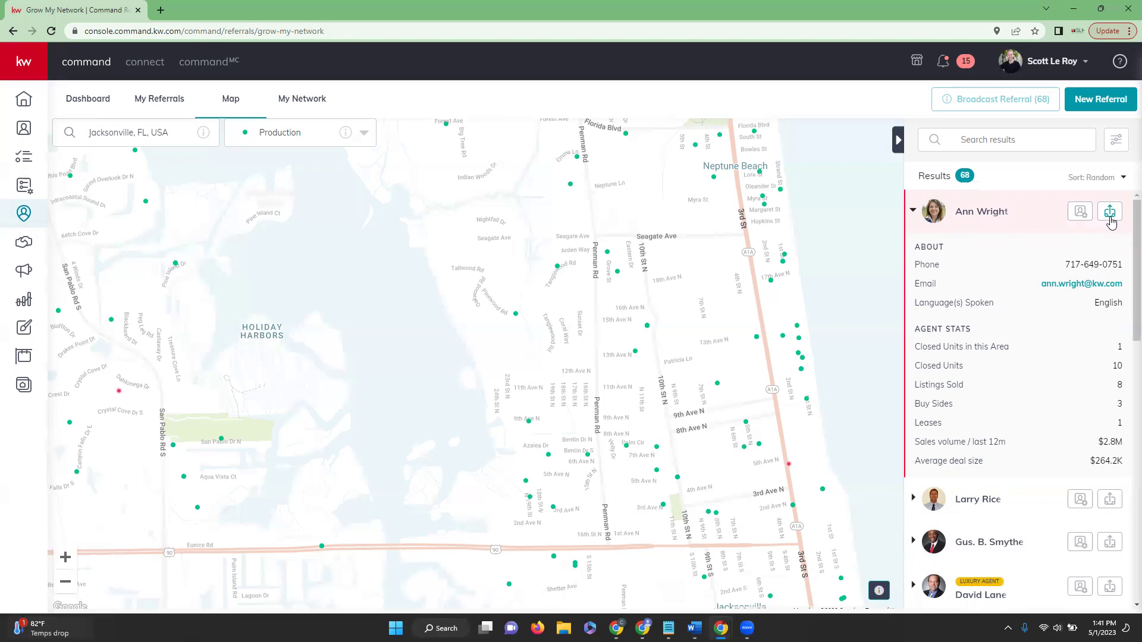
click(980, 214)
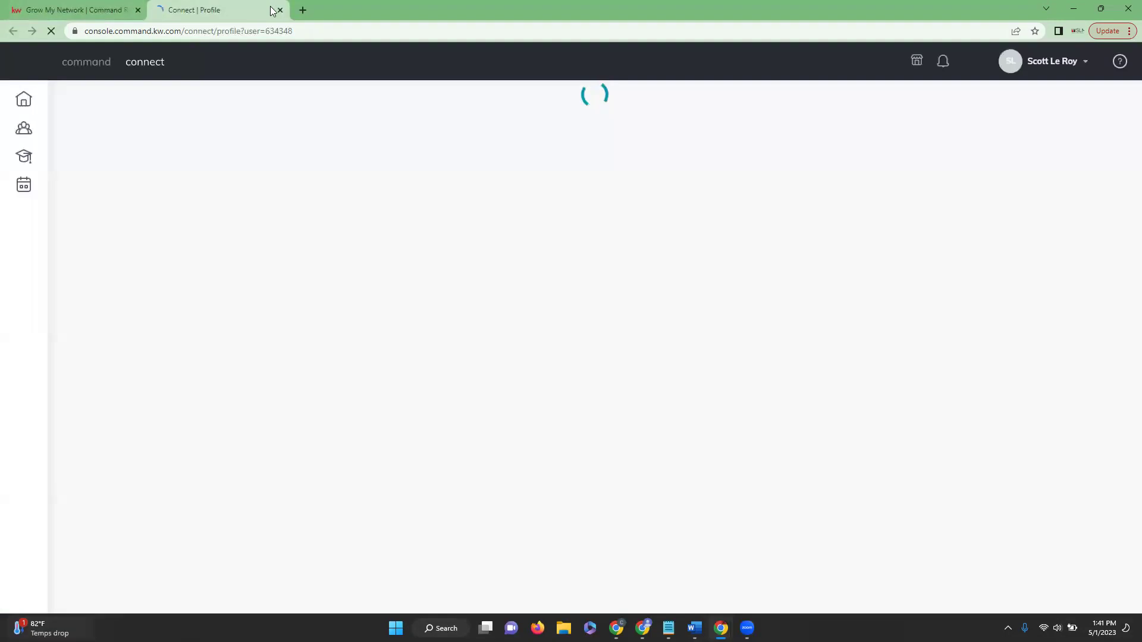
click(281, 10)
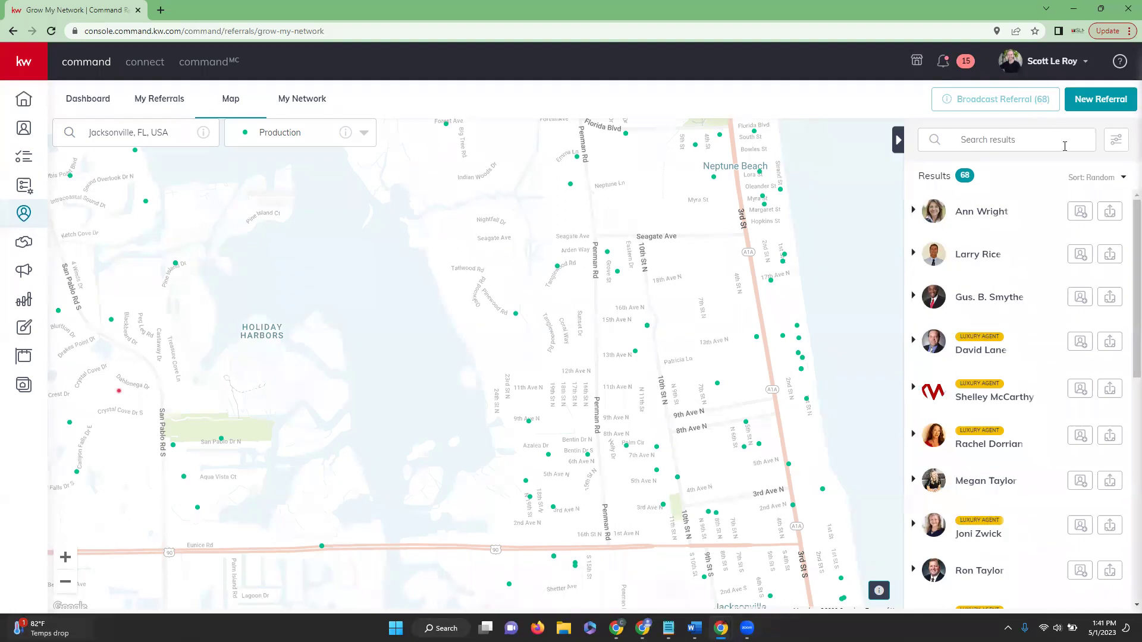
Filter the map's agents to those with at least 2 closed units in this area
click(1113, 145)
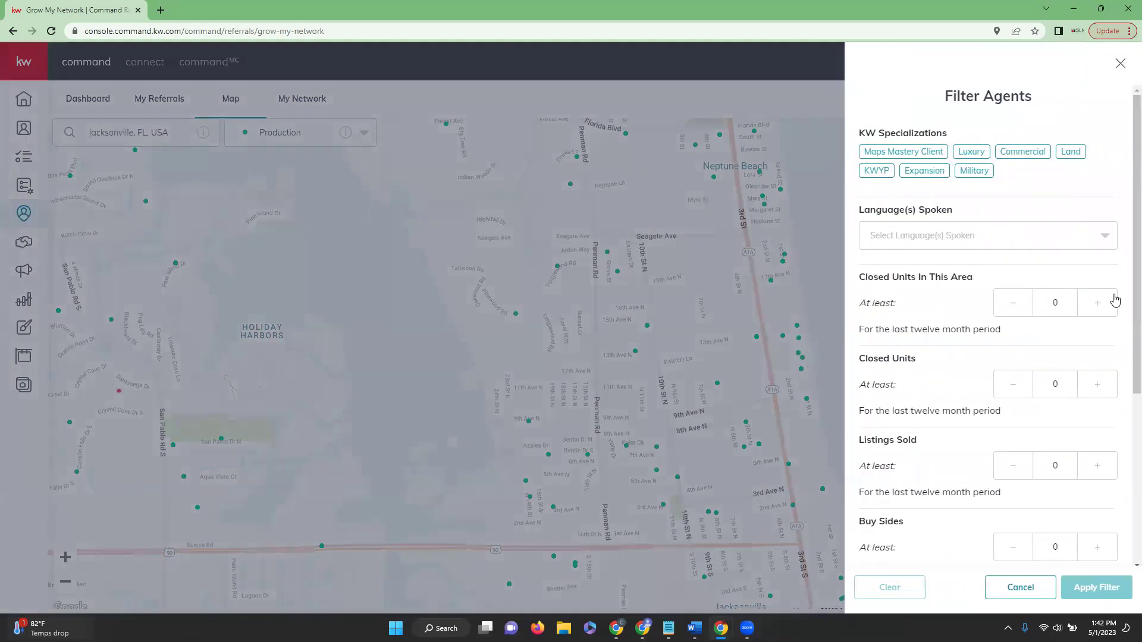
scroll(1087, 264, down, 5)
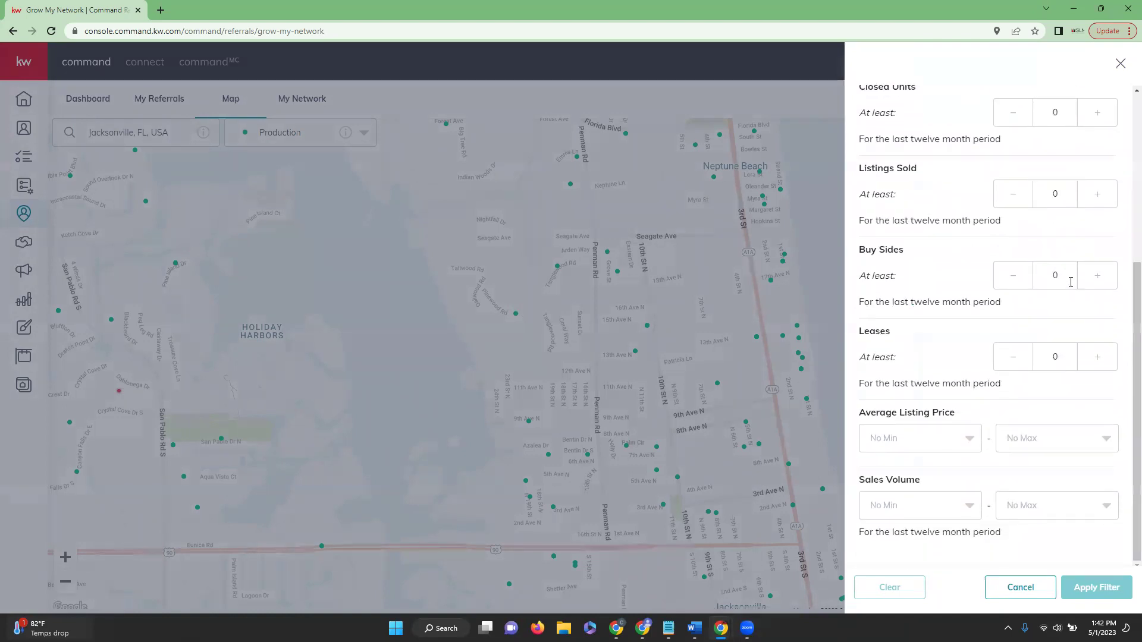
scroll(1070, 282, up, 5)
click(1097, 304)
click(1101, 307)
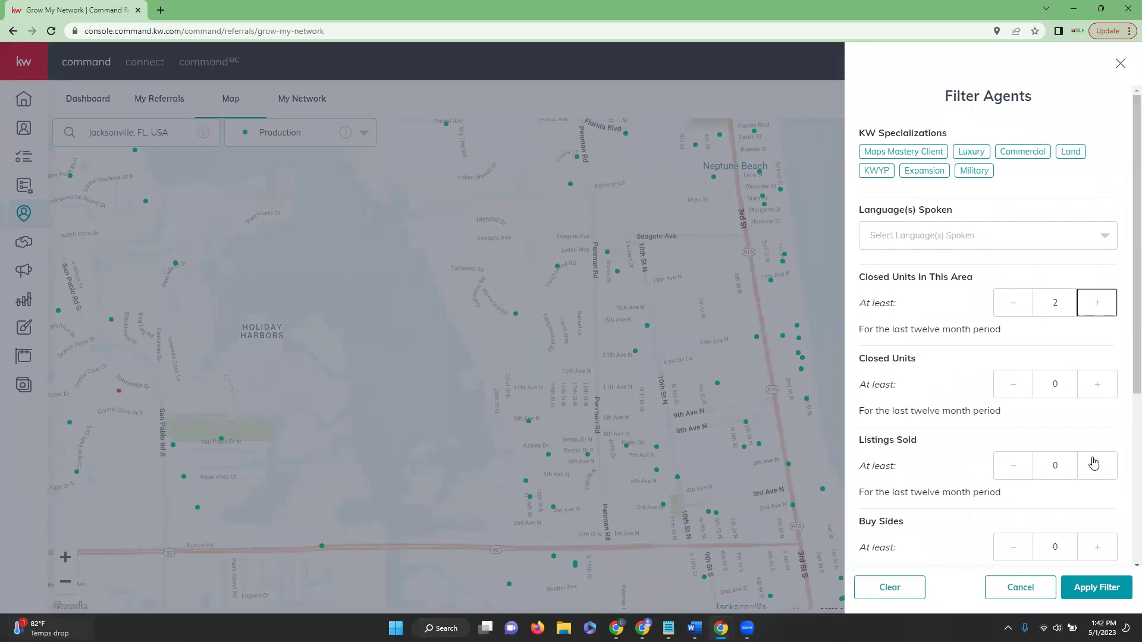
click(1096, 590)
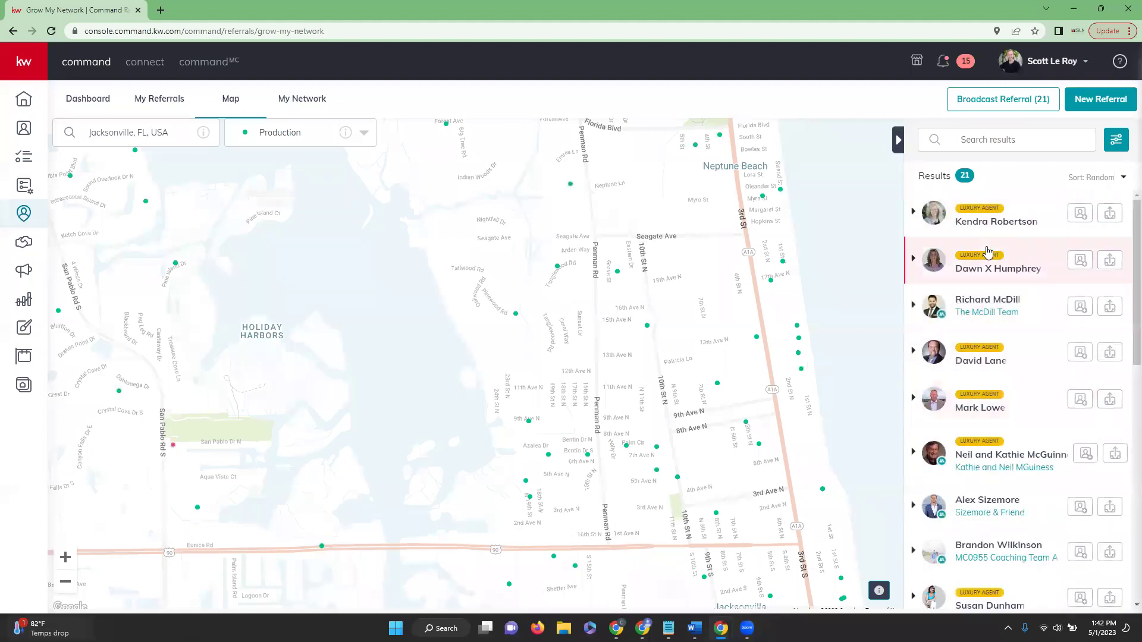
Review the referral broadcast form for the filtered agents and cancel it without sending
click(1018, 102)
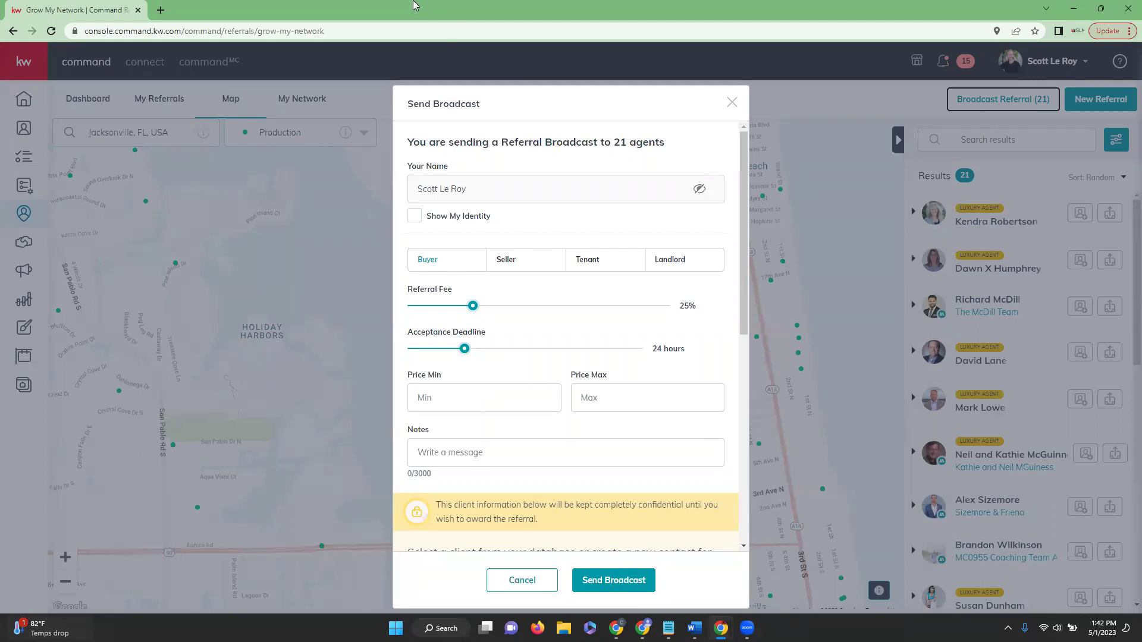
scroll(551, 222, down, 2)
scroll(552, 222, down, 2)
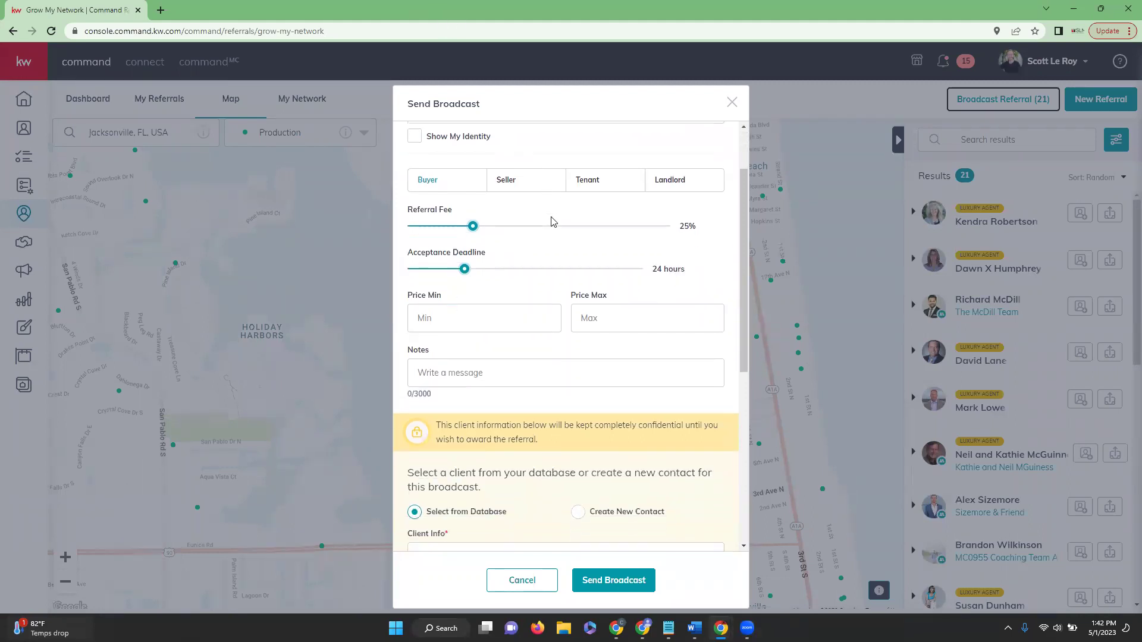
scroll(595, 409, down, 2)
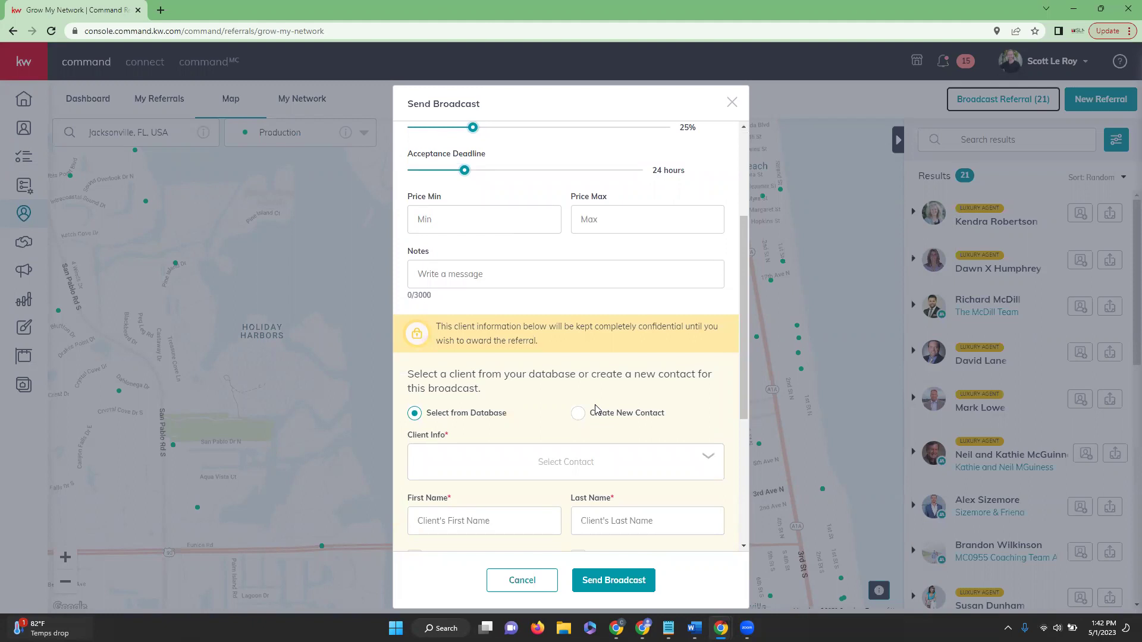
scroll(592, 428, down, 2)
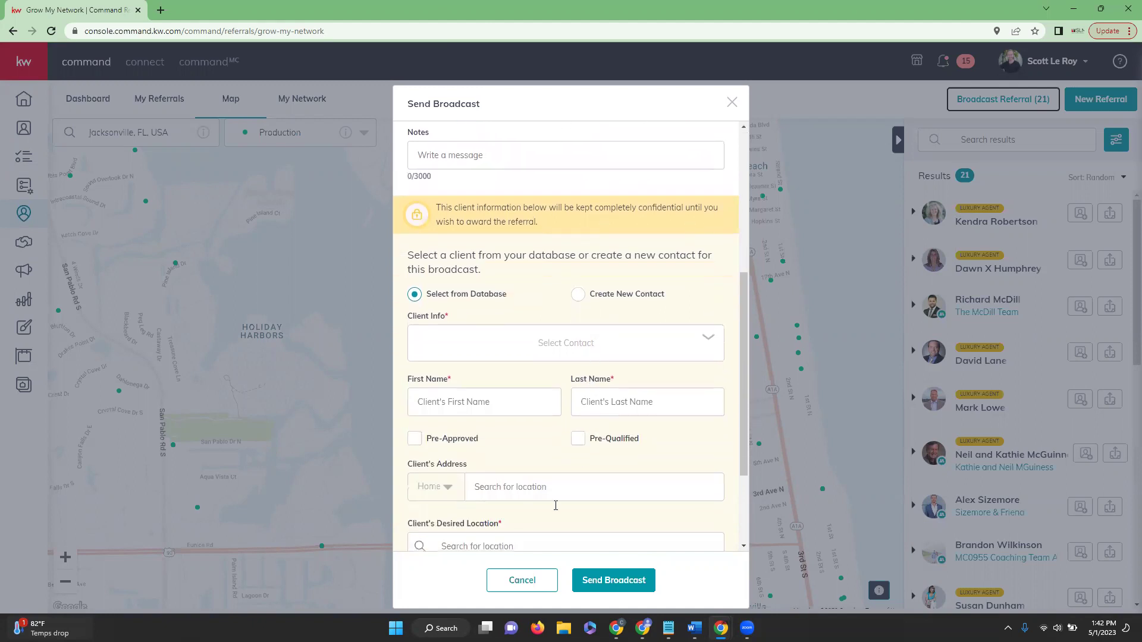
click(508, 589)
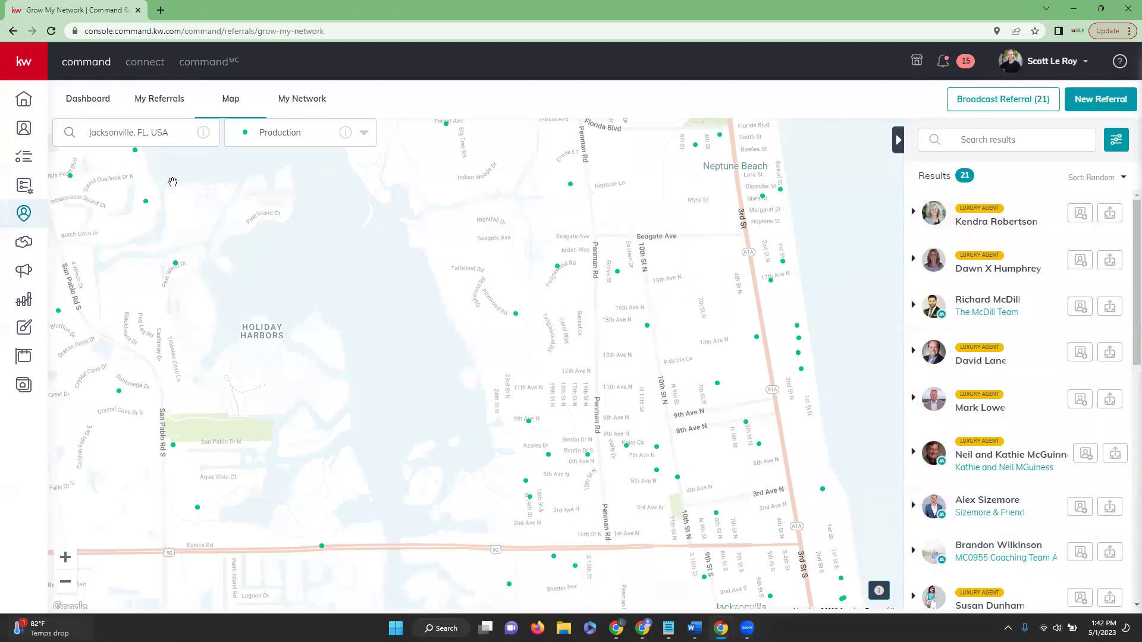
Open Opportunities and review the team's listing, buyer and lease pipelines, the summary charts, and the Cultivate stage board for Listings
click(21, 245)
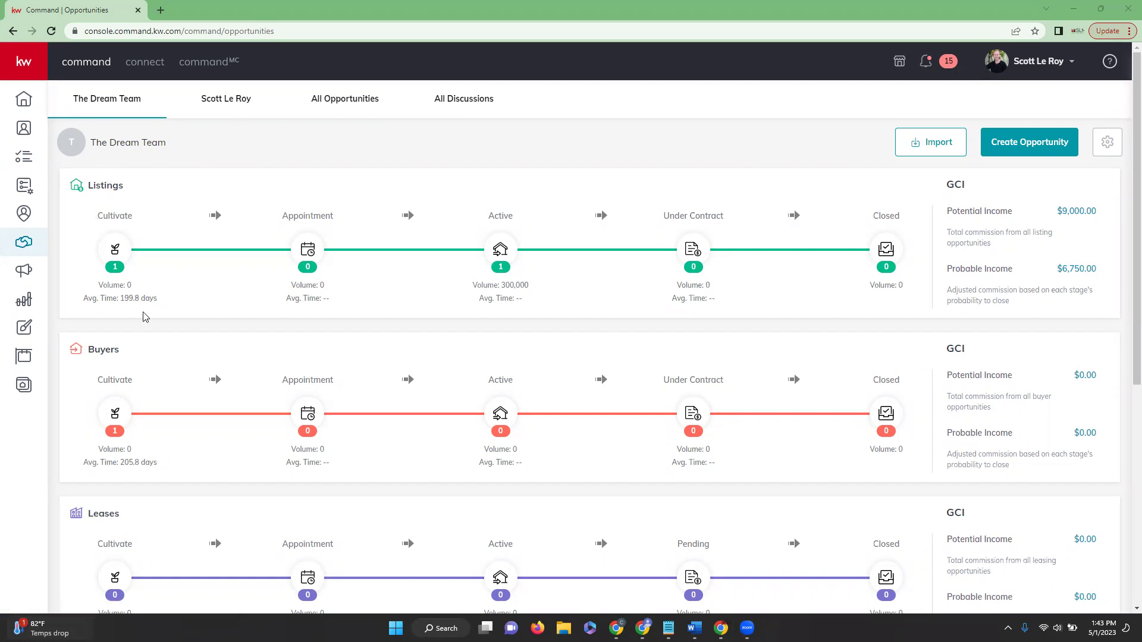
scroll(131, 415, down, 2)
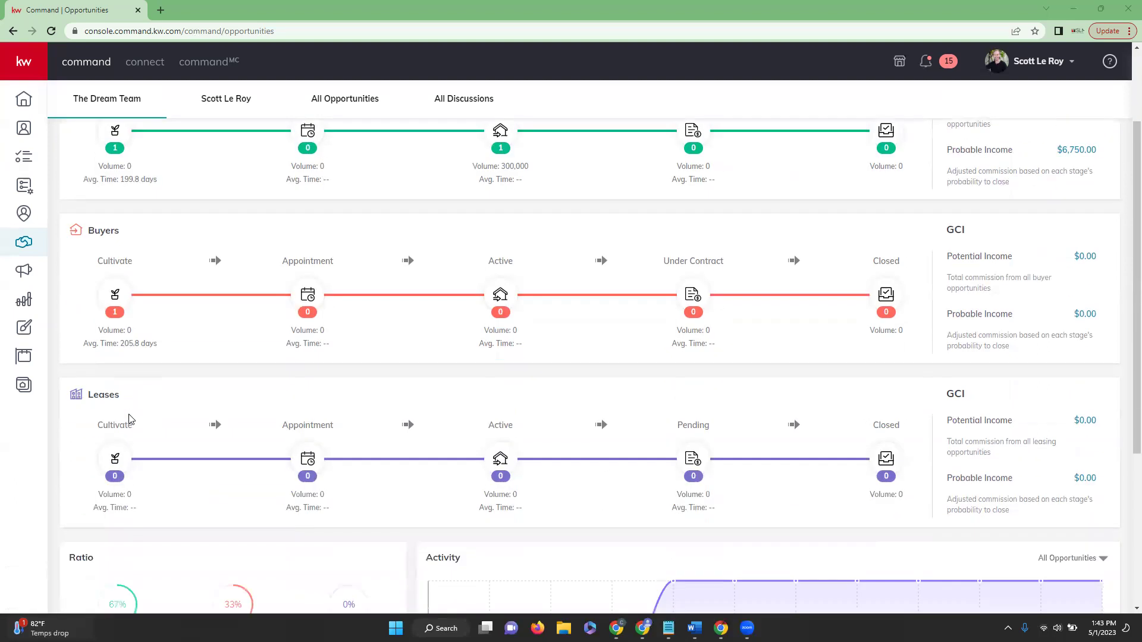
scroll(131, 415, up, 1)
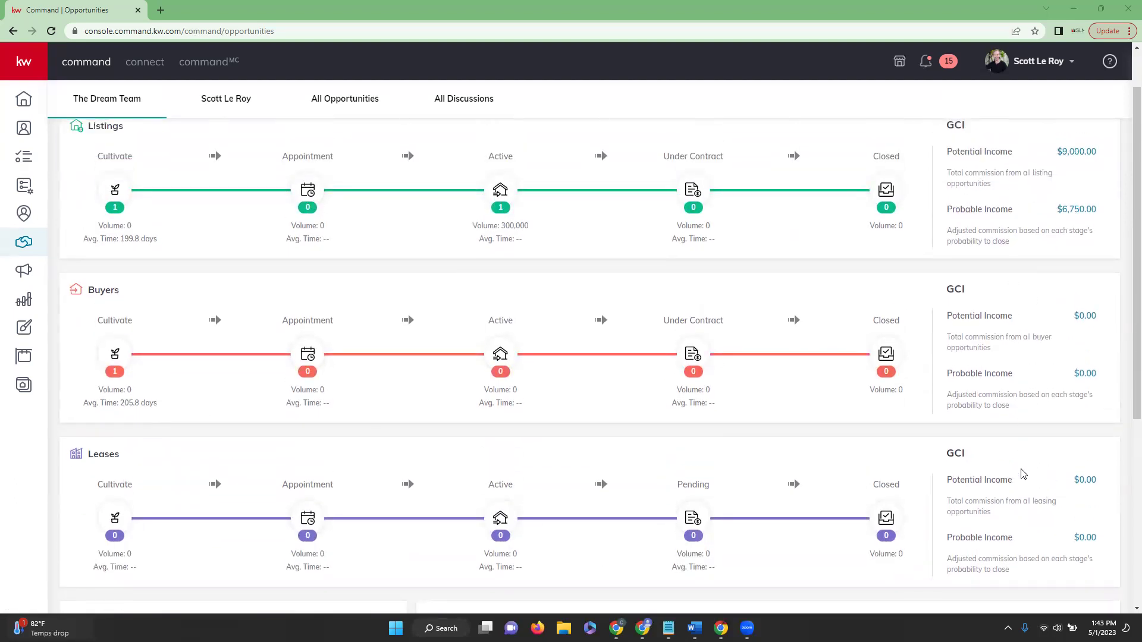
scroll(1019, 534, down, 2)
scroll(489, 436, down, 3)
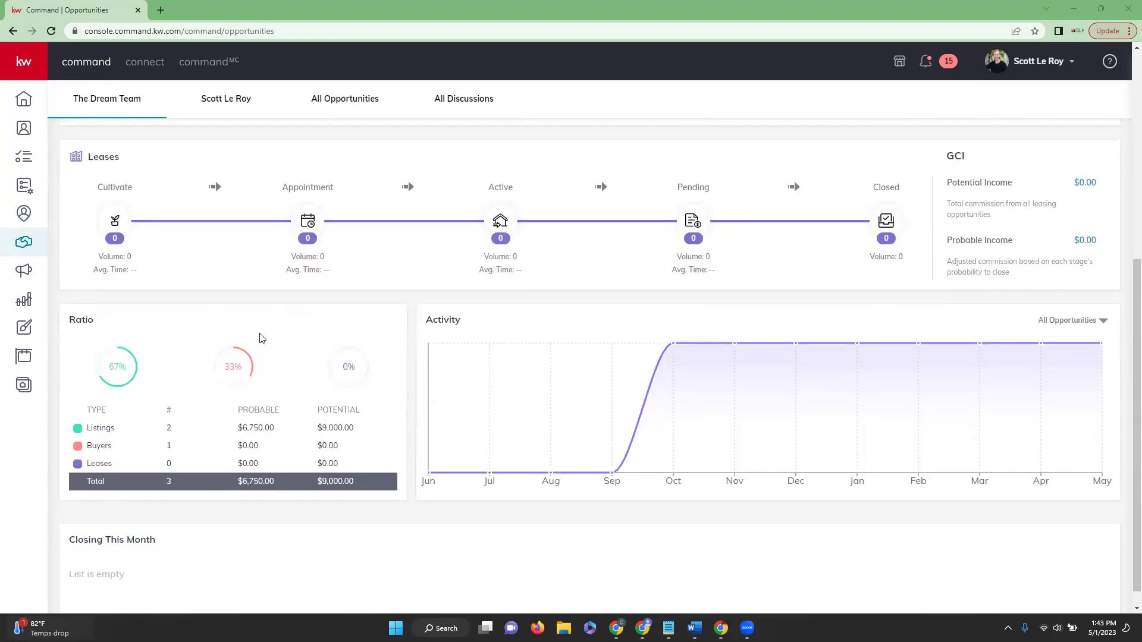
scroll(606, 327, down, 1)
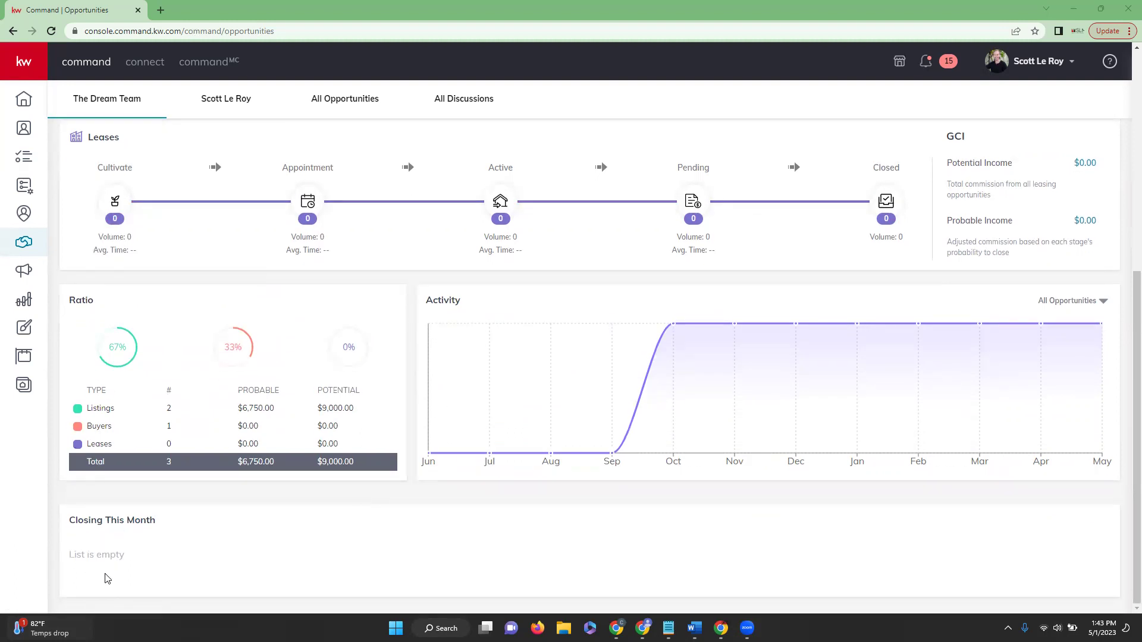
scroll(107, 578, up, 6)
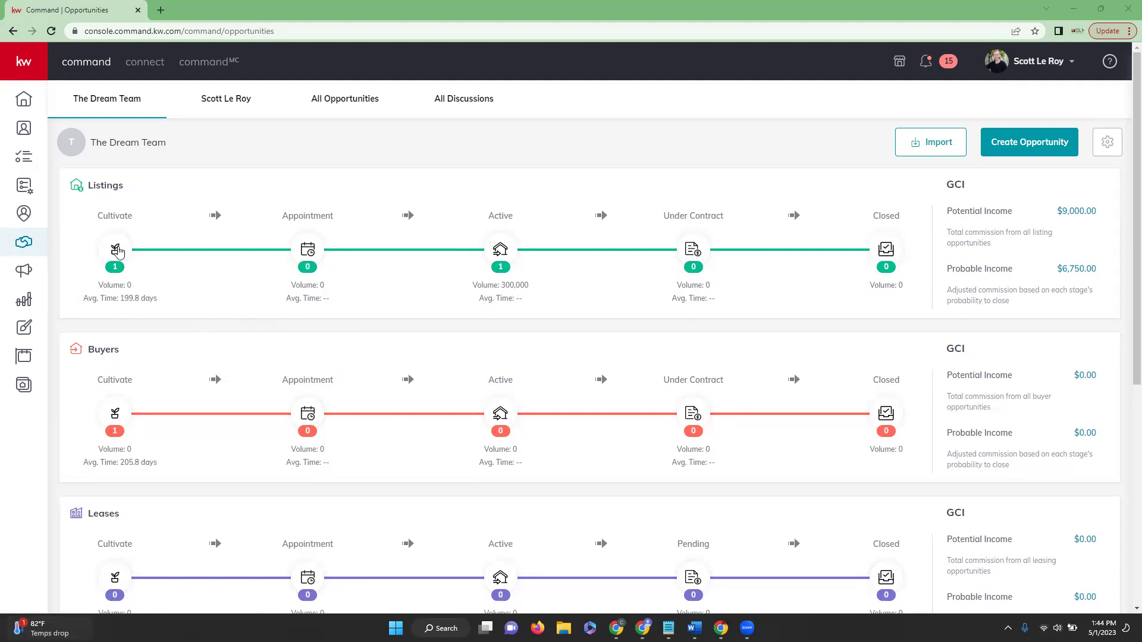
click(116, 251)
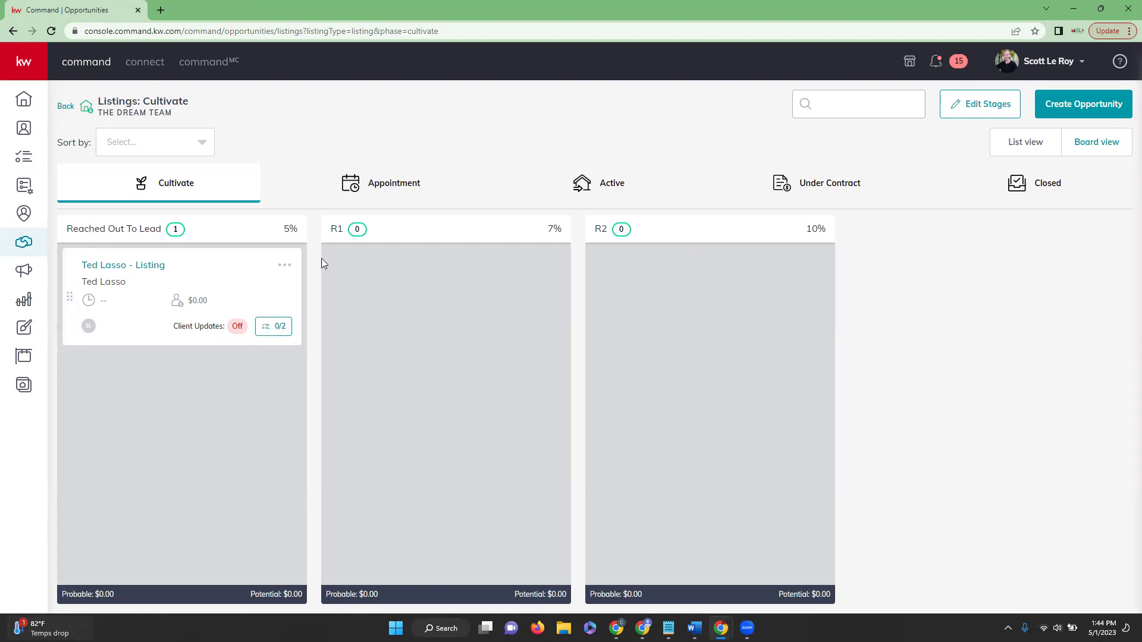
click(62, 111)
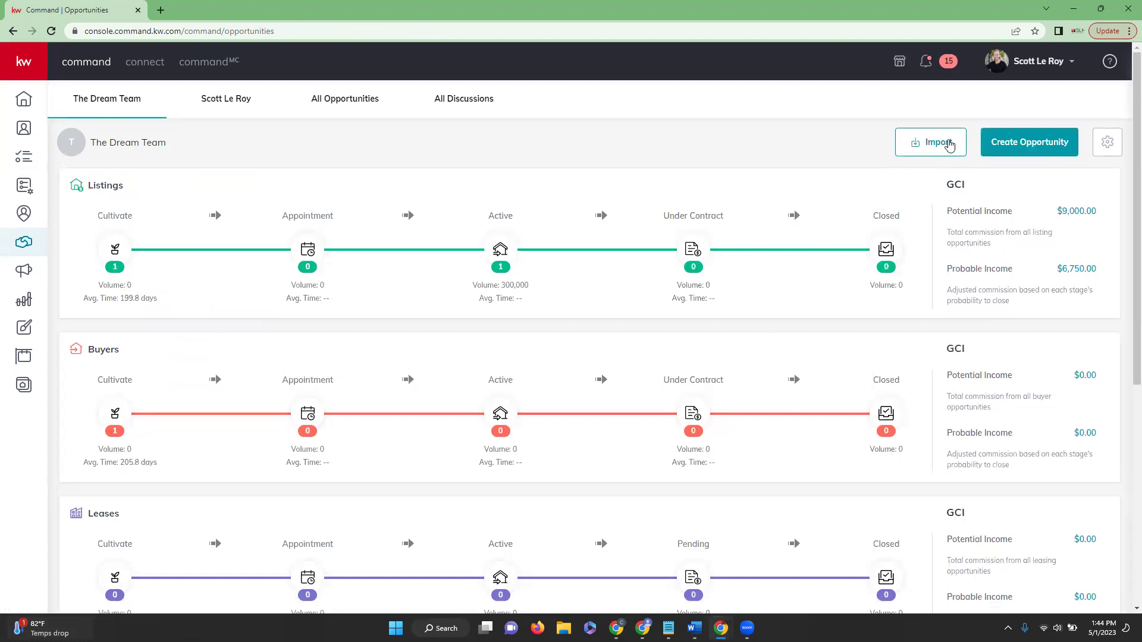
Review the Import Loops form and the Create Opportunity form, closing both without importing or creating anything
click(947, 145)
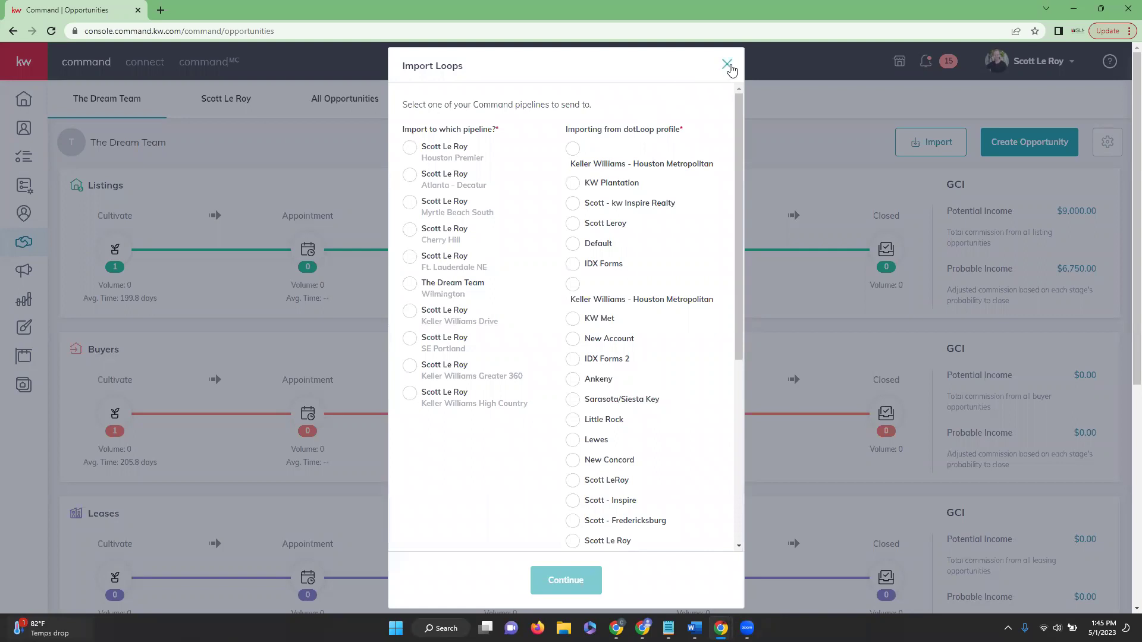
click(728, 64)
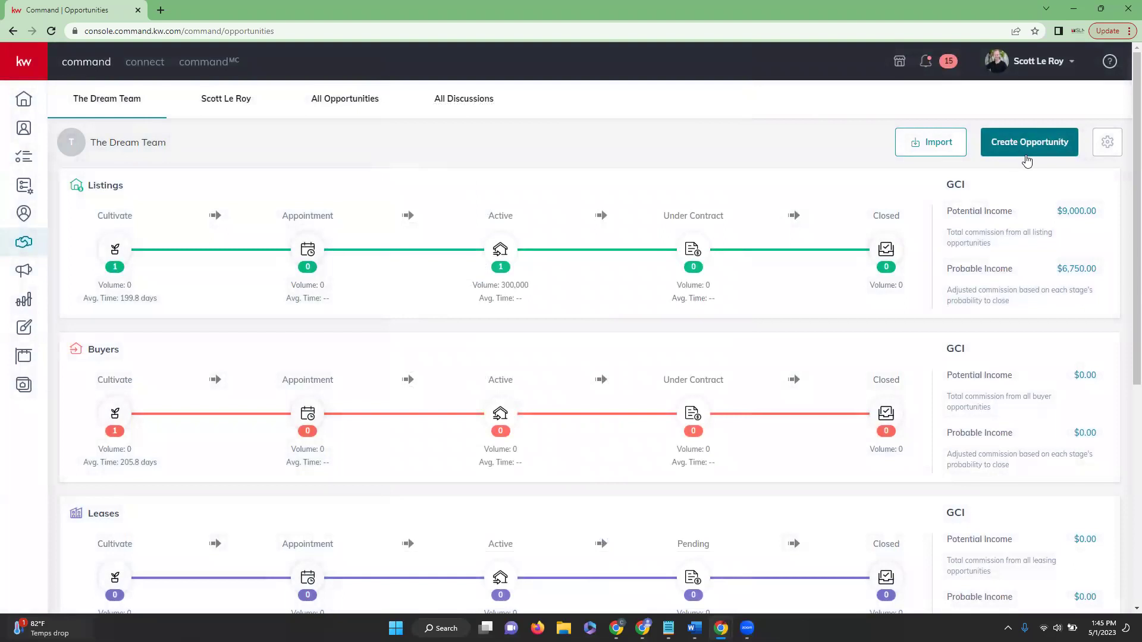
click(1035, 154)
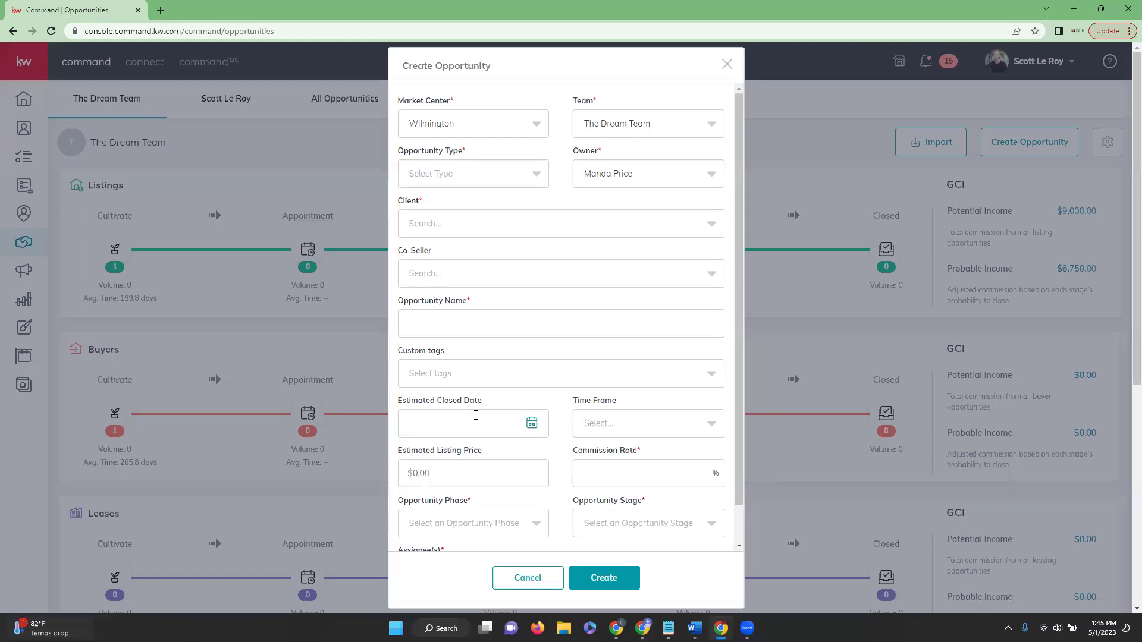
scroll(476, 413, down, 1)
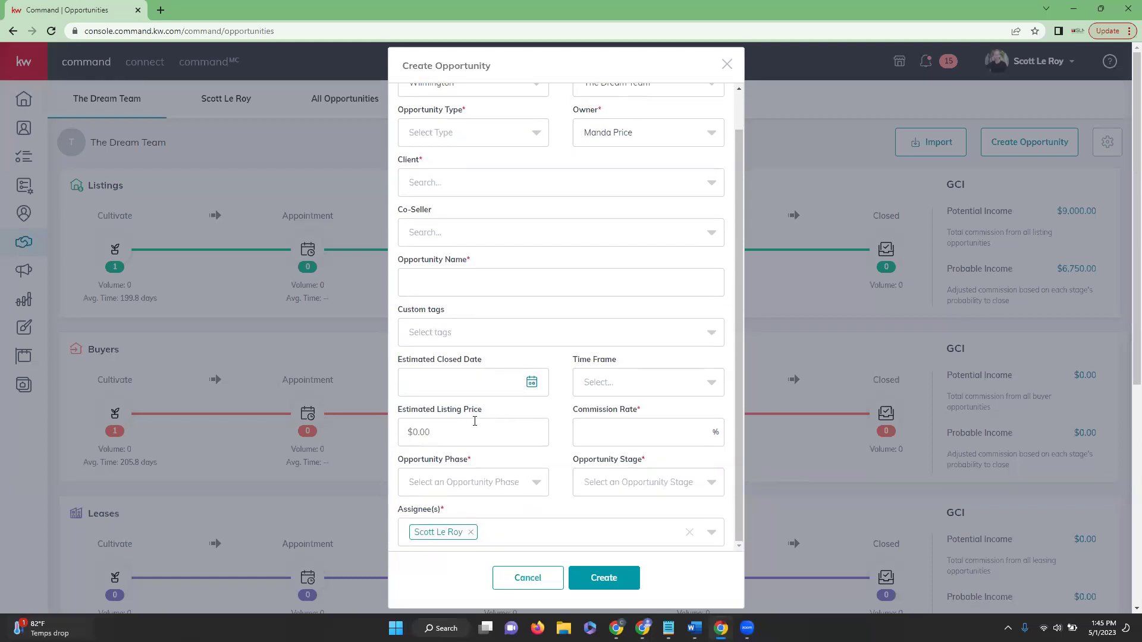
scroll(475, 421, up, 1)
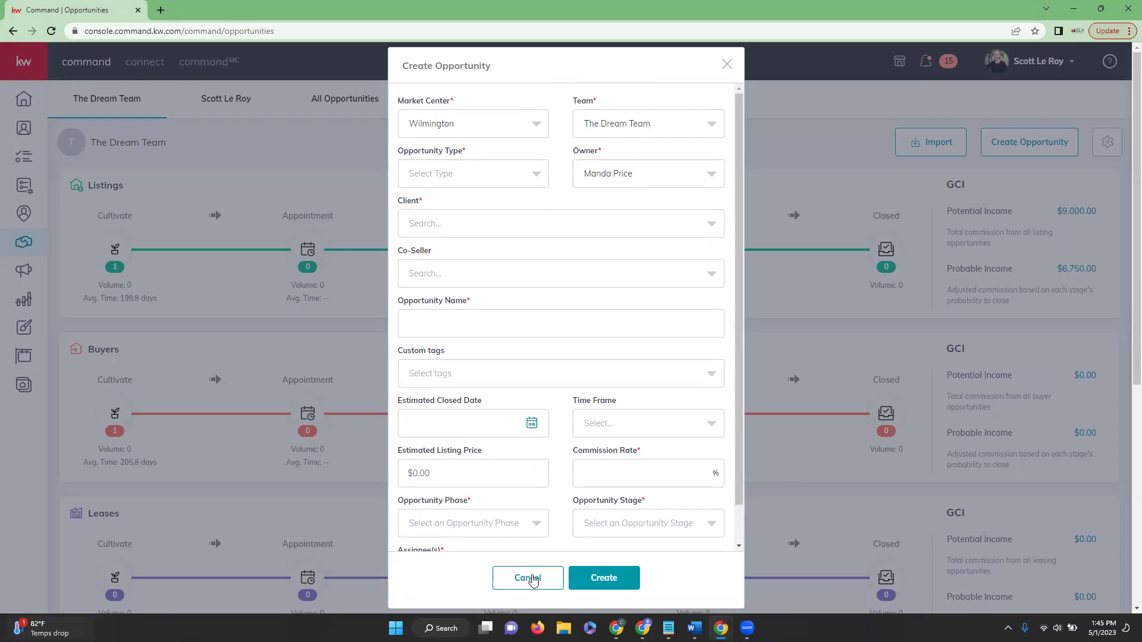
click(528, 580)
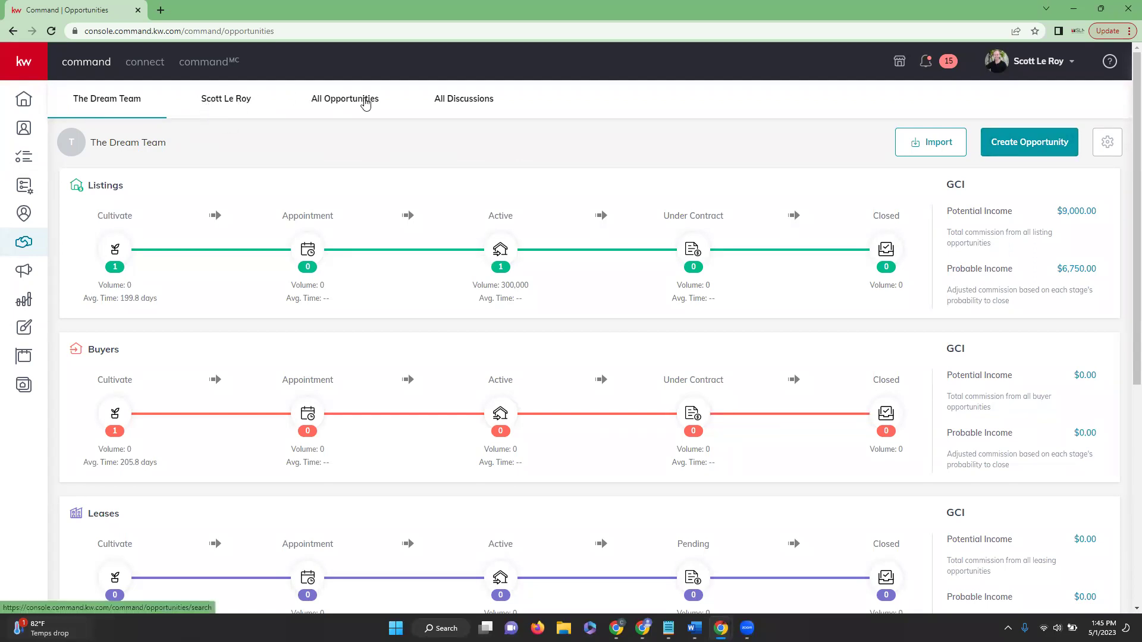
Open the All Opportunities list and look through its entries
click(365, 103)
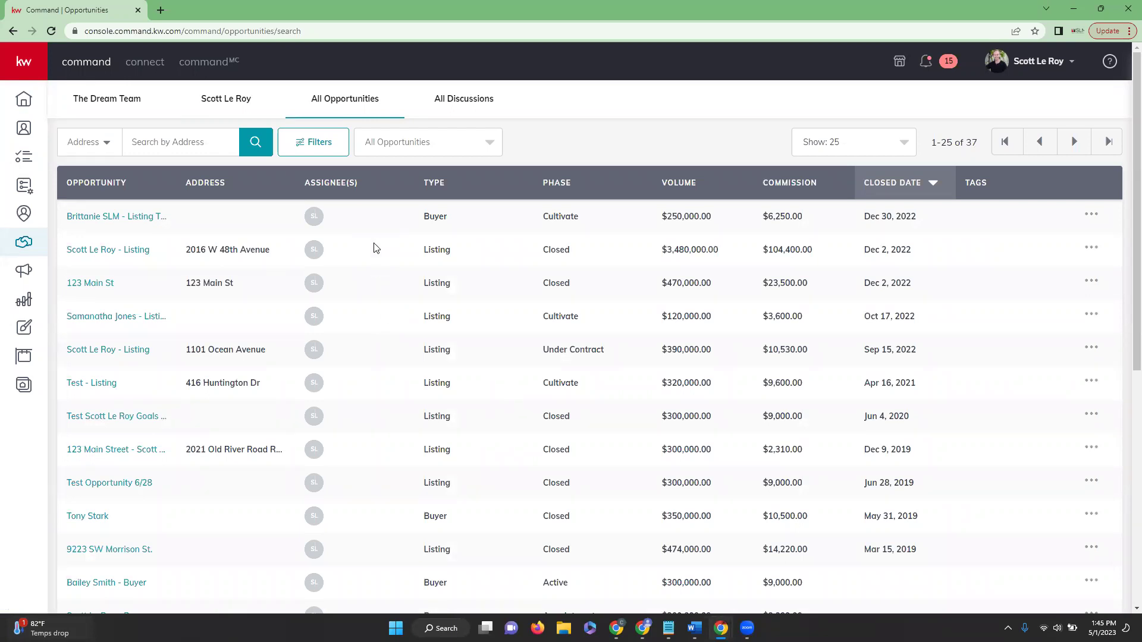
scroll(375, 248, down, 7)
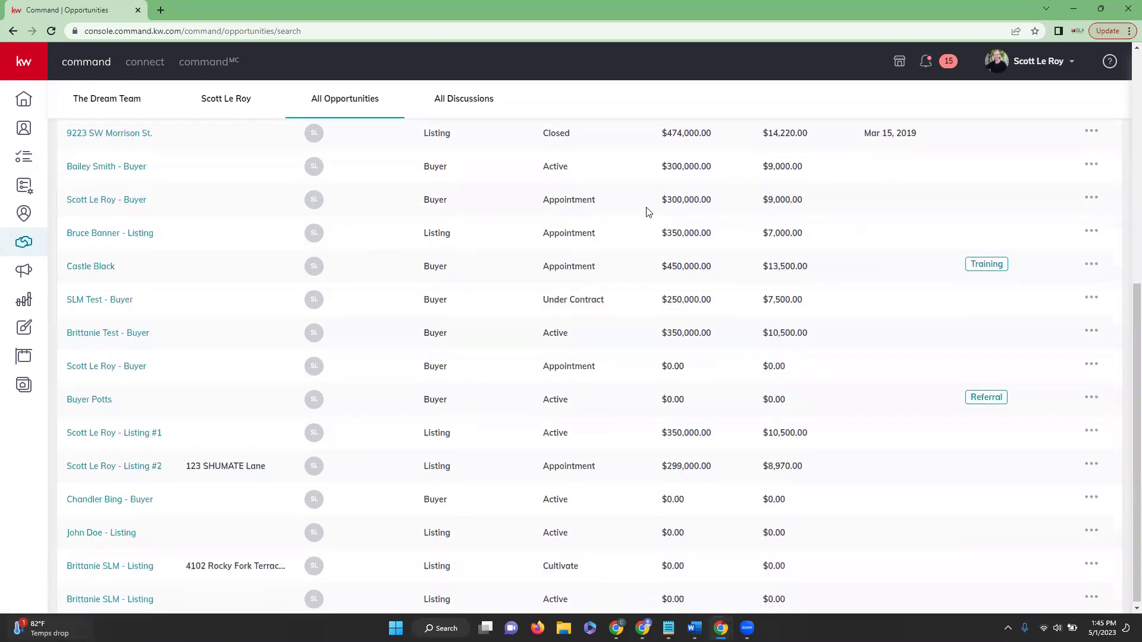
scroll(826, 498, up, 3)
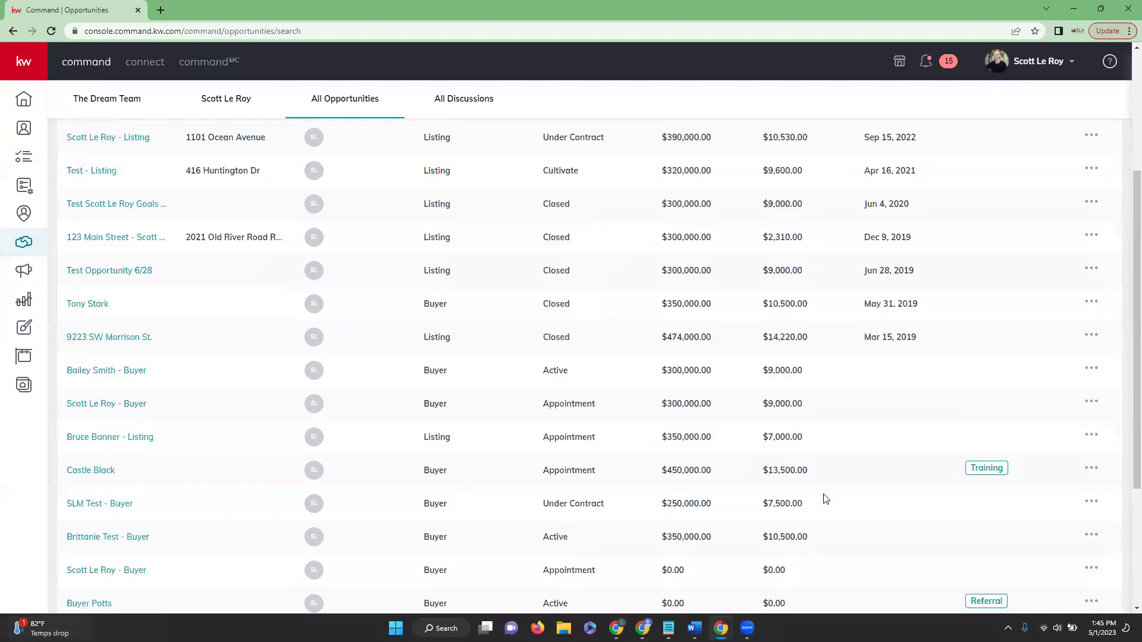
scroll(826, 498, up, 4)
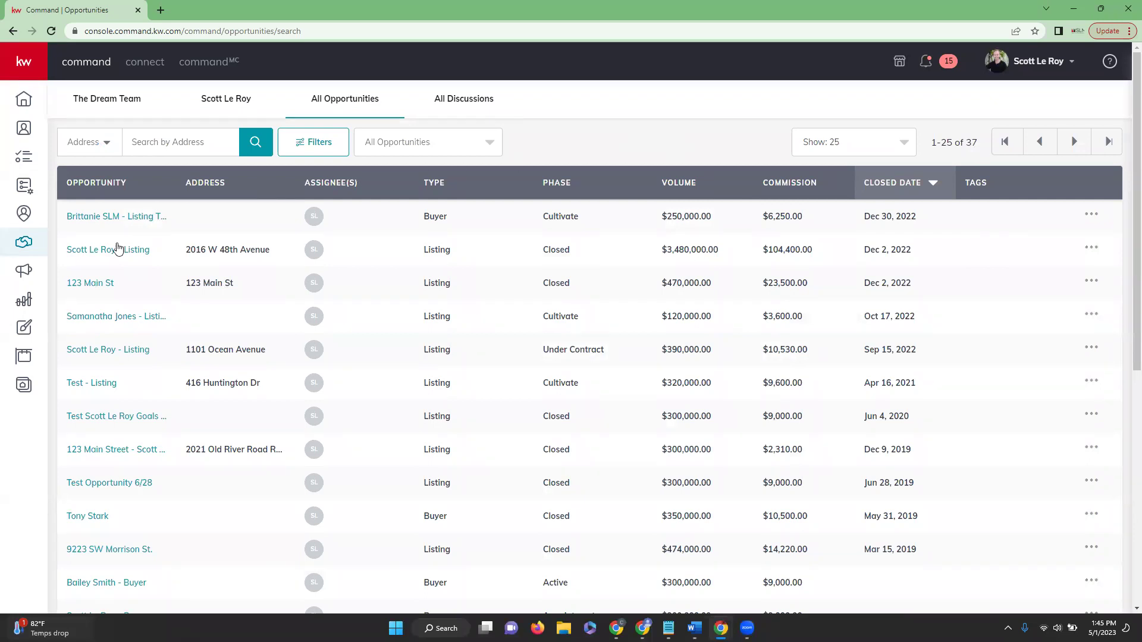
Open Campaigns and review the connected accounts for paid ads and for social posts
click(24, 273)
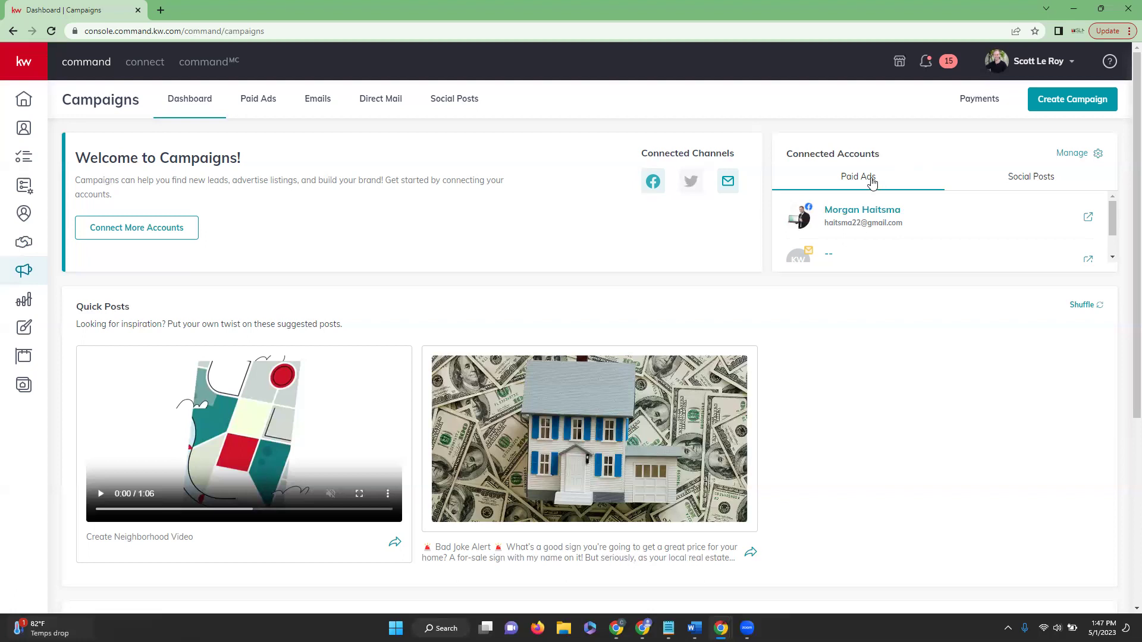
scroll(822, 229, down, 1)
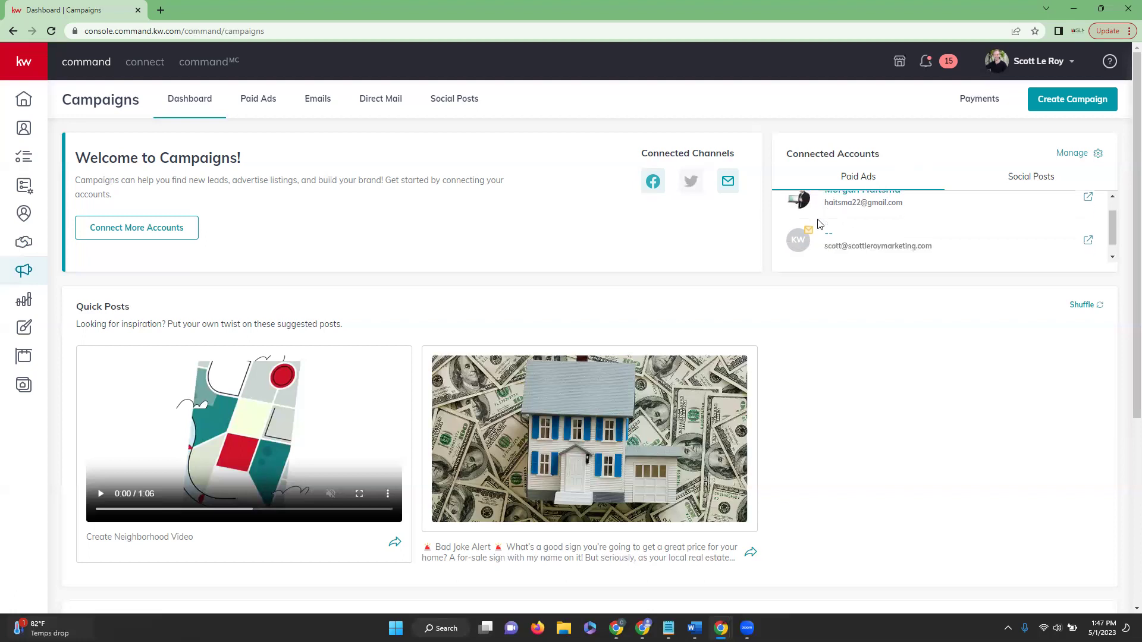
scroll(821, 235, up, 1)
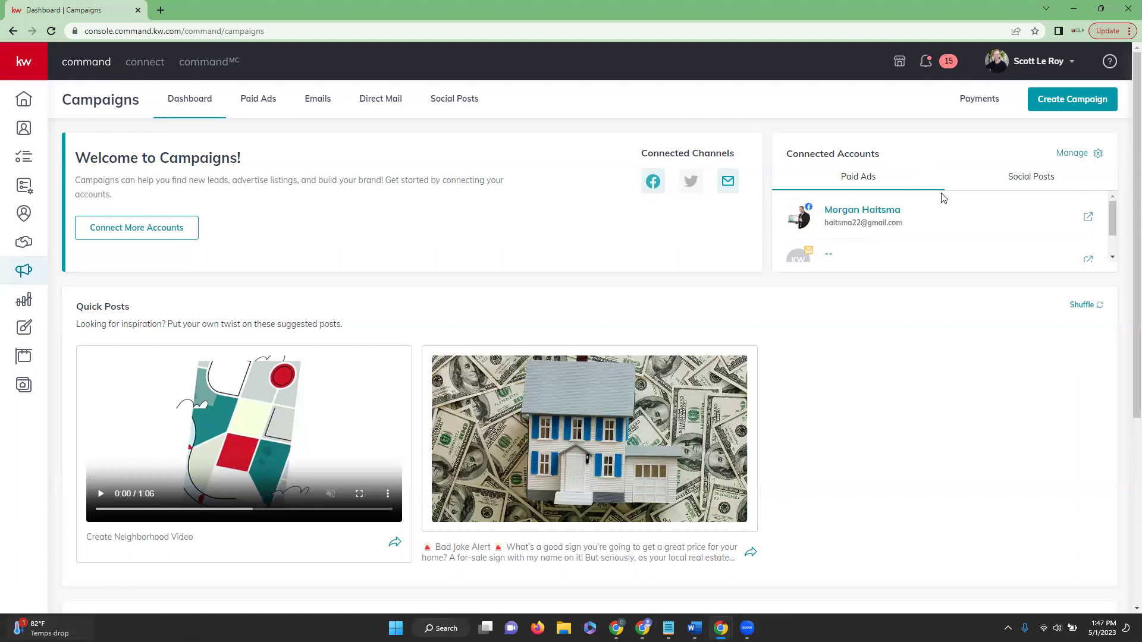
click(1032, 178)
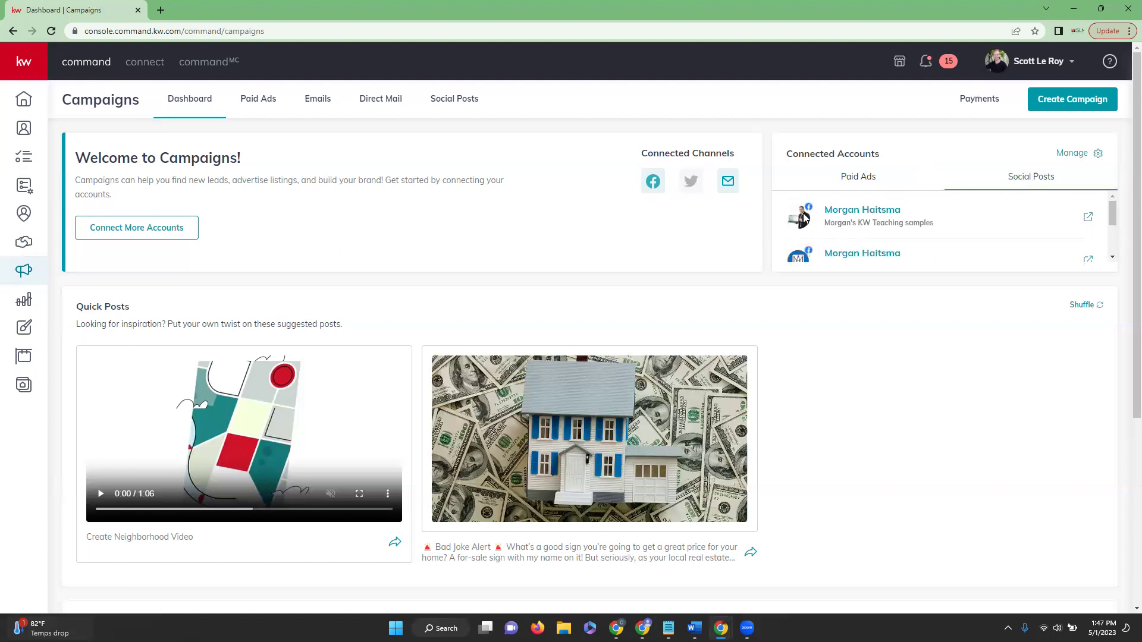
scroll(808, 212, down, 1)
scroll(809, 212, down, 1)
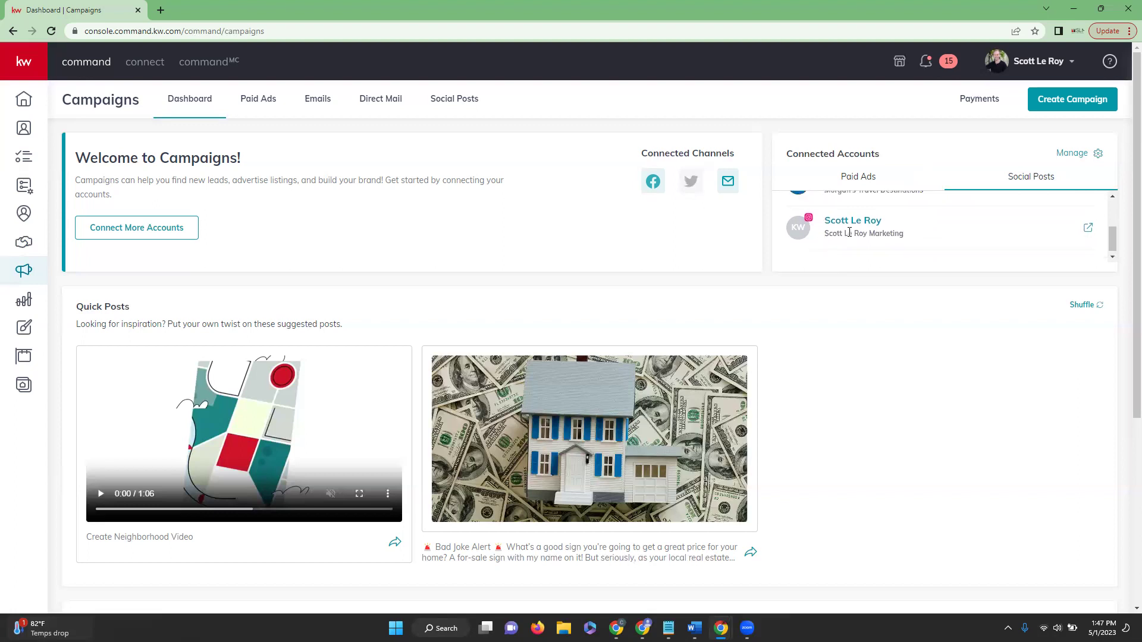
scroll(850, 232, up, 2)
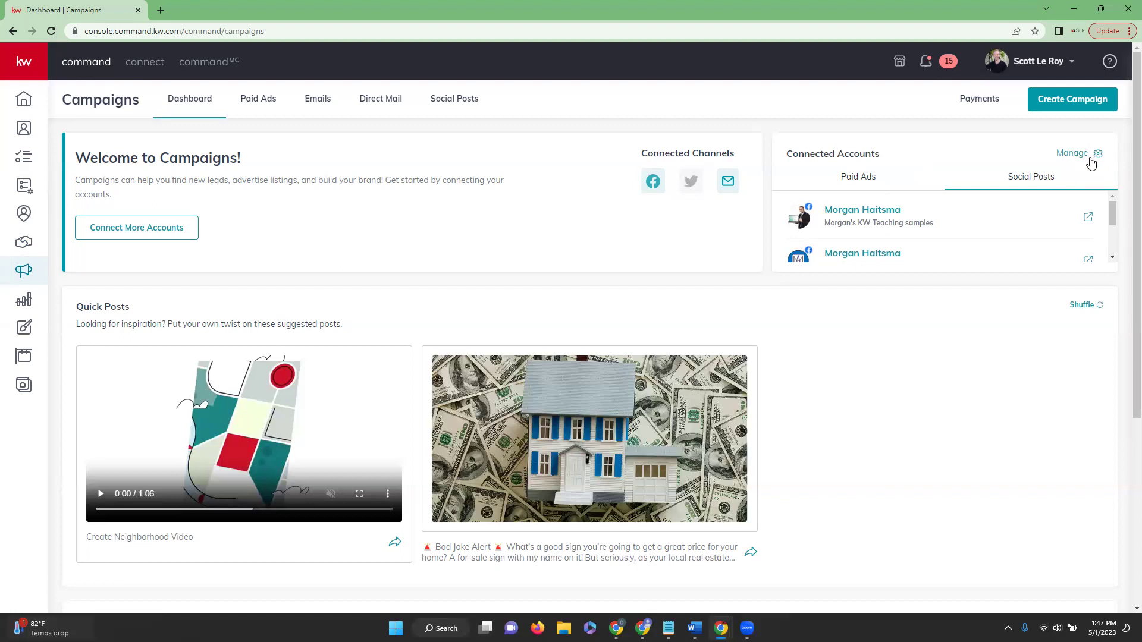
Review the Campaigns quick posts, tips and training, and view the campaign types offered for a new campaign without creating one
scroll(609, 257, down, 2)
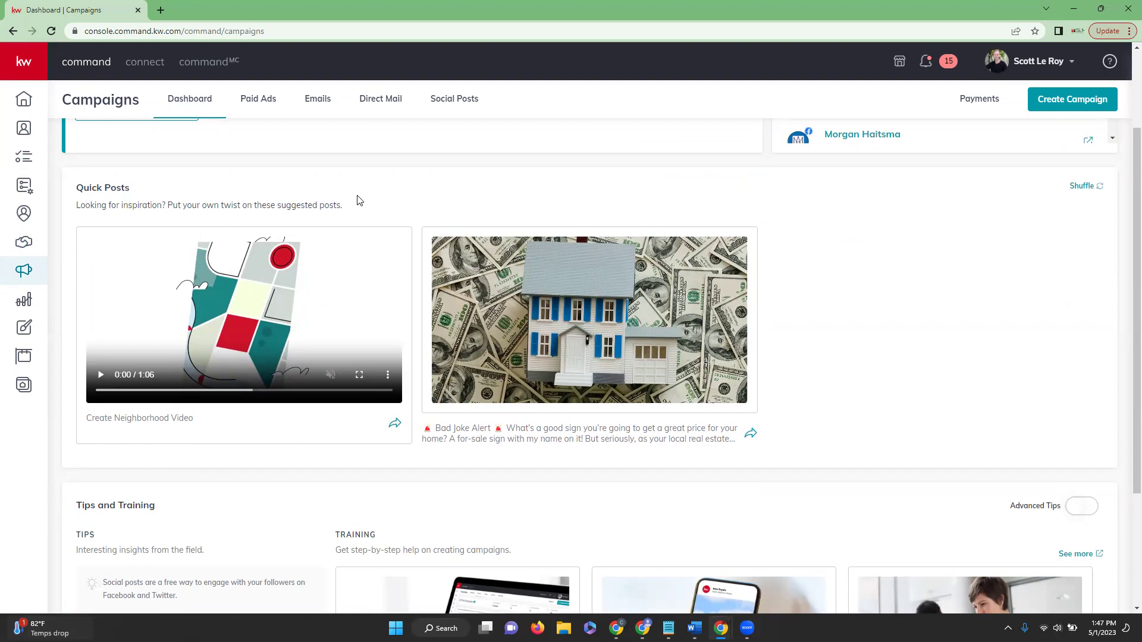
scroll(359, 200, down, 3)
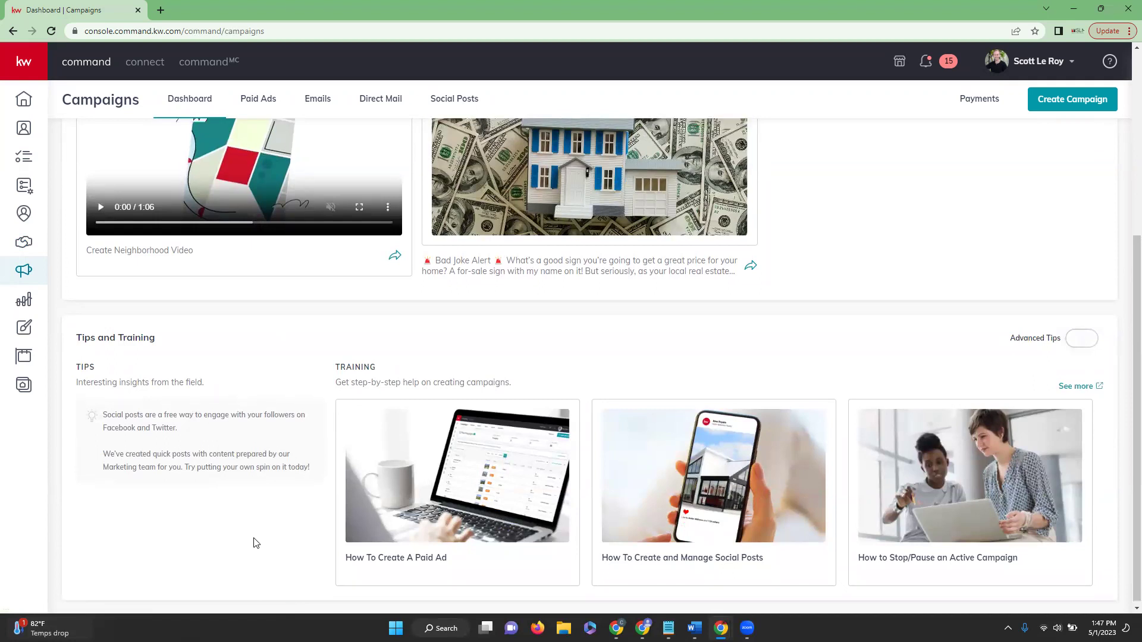
scroll(254, 542, up, 5)
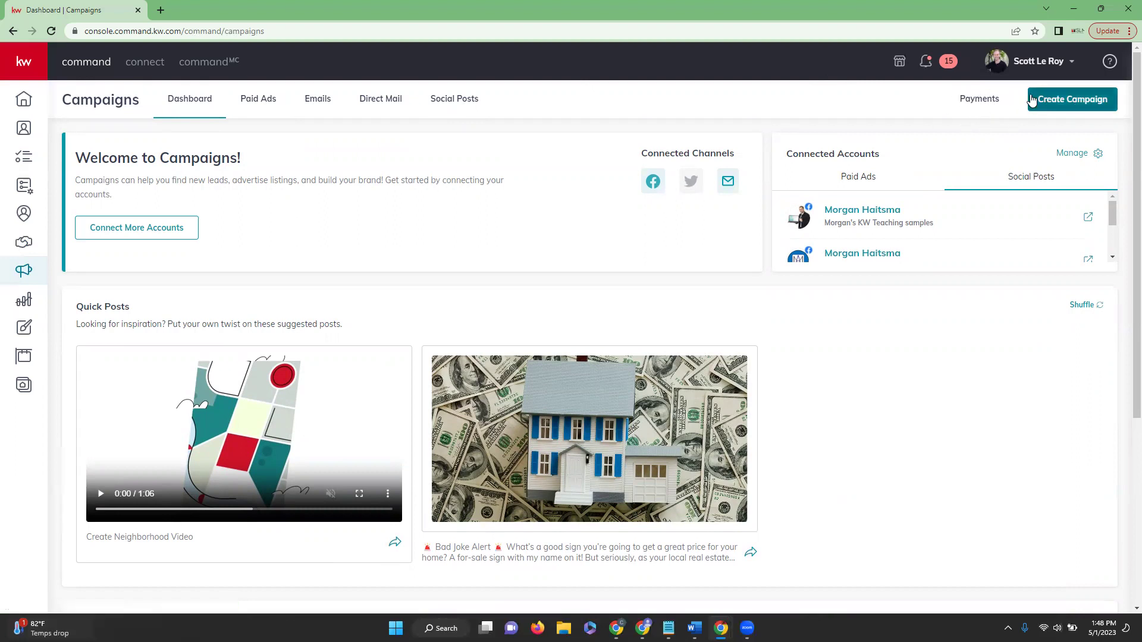
click(1075, 104)
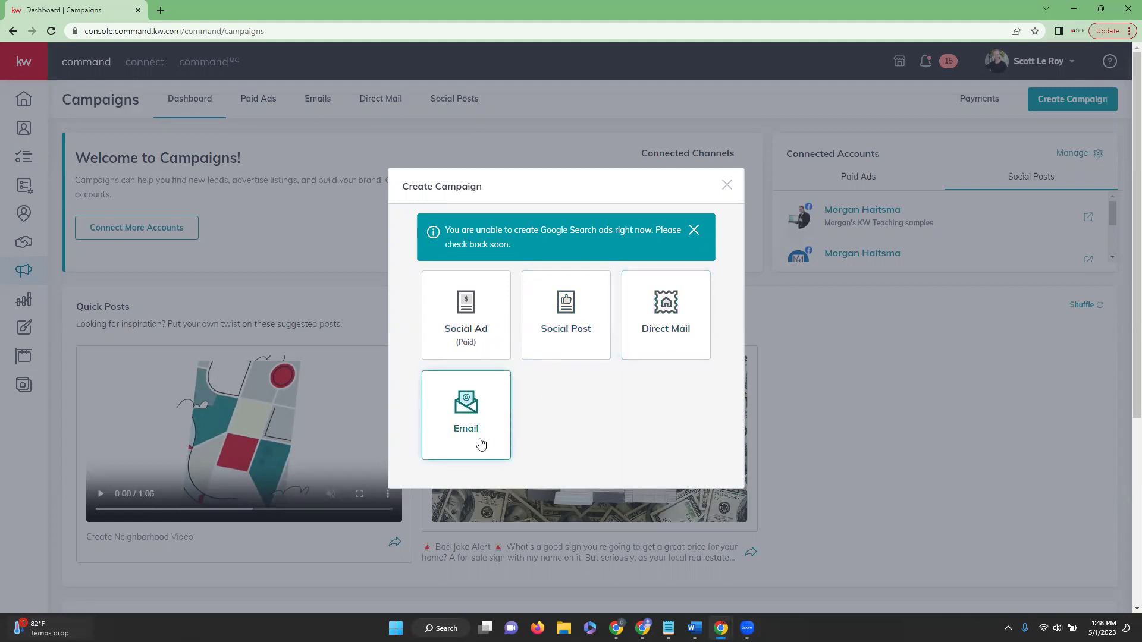
click(728, 187)
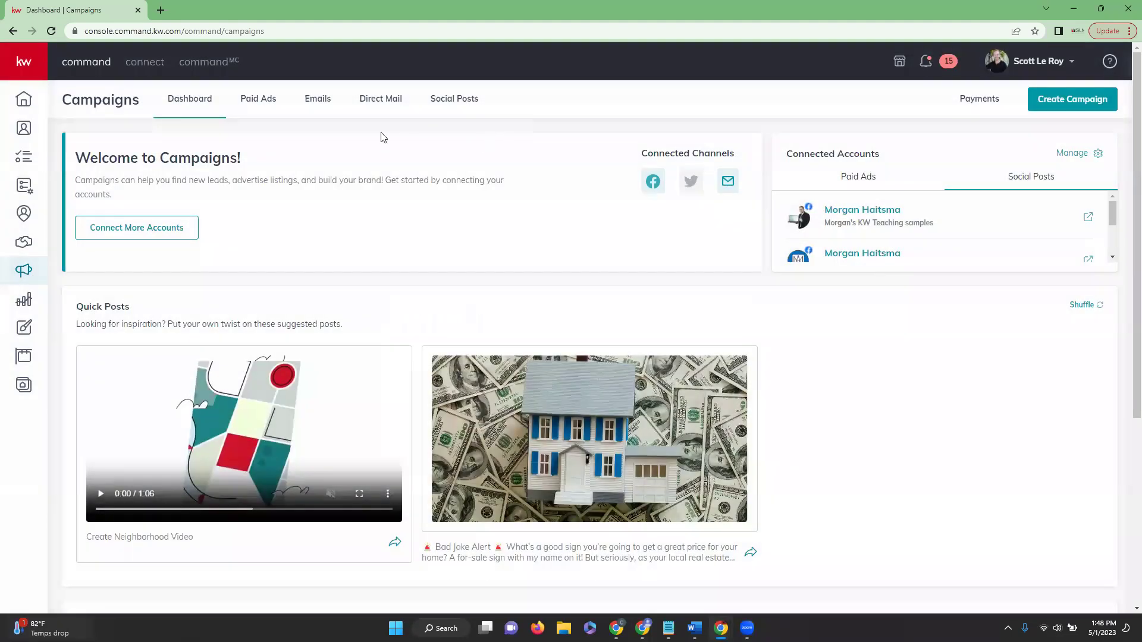
Review the Paid Ads campaigns and view the actions available for the "Test" draft without choosing one
click(260, 101)
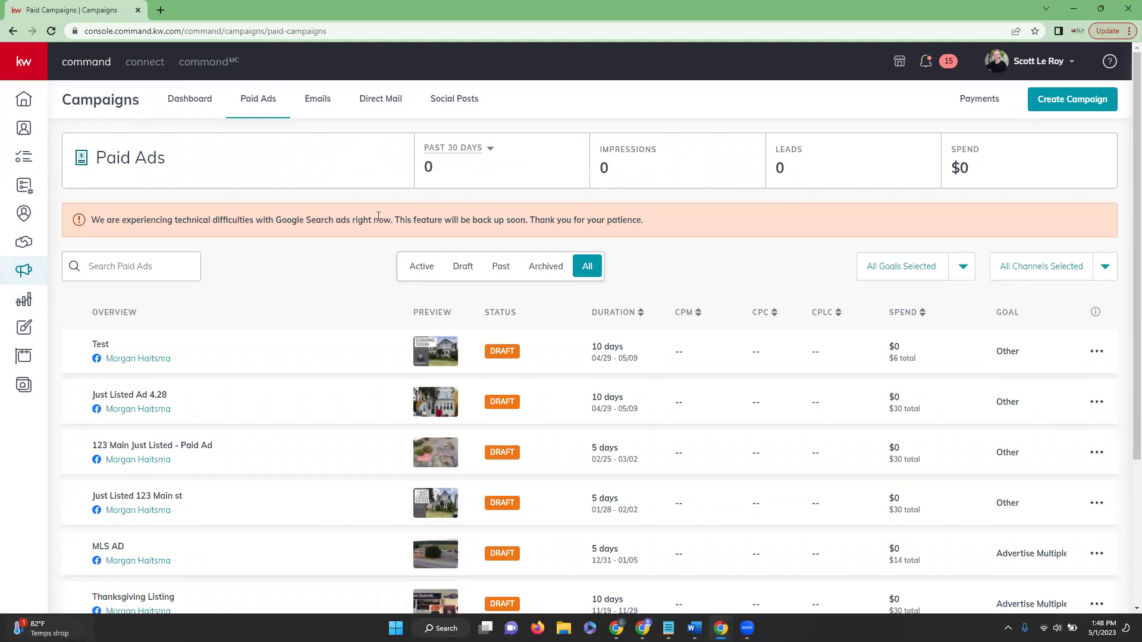
scroll(326, 250, down, 2)
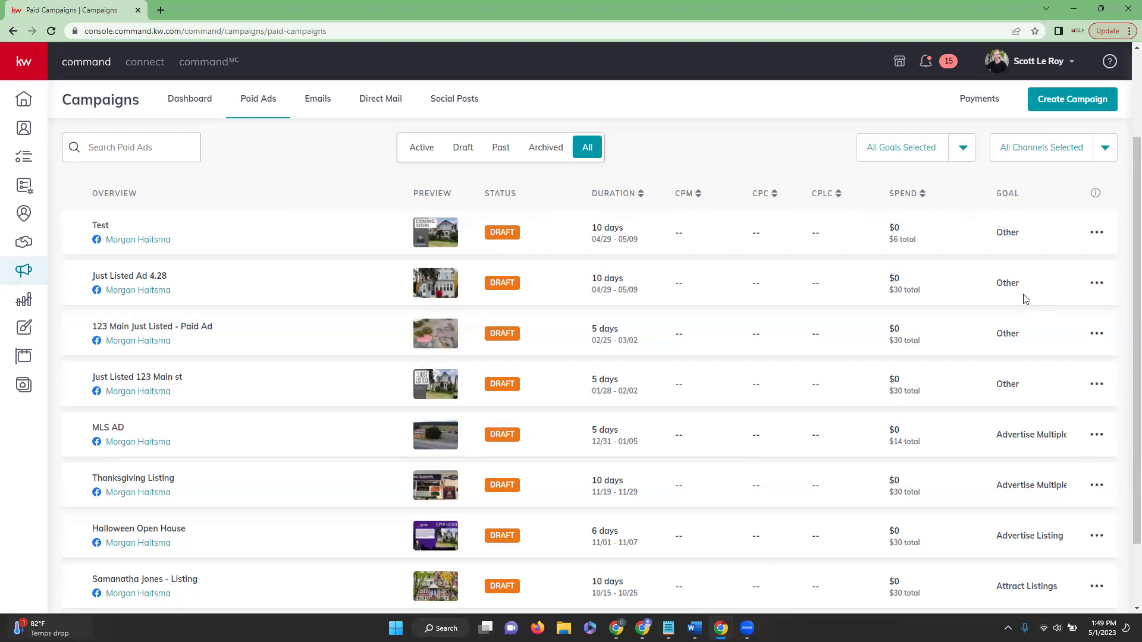
click(1096, 235)
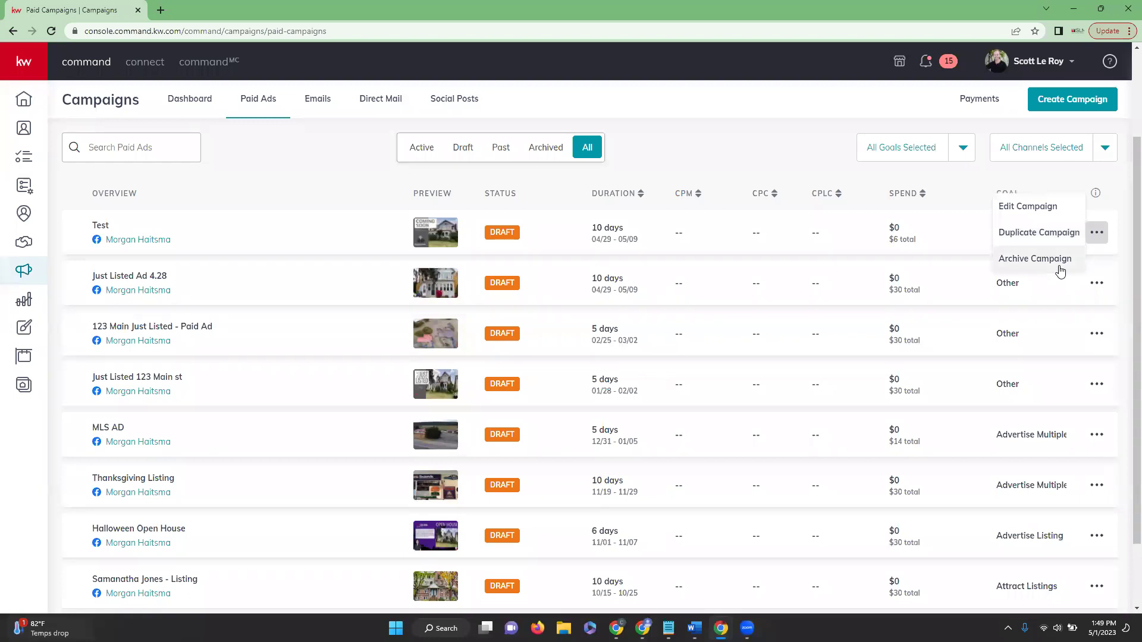
click(1070, 177)
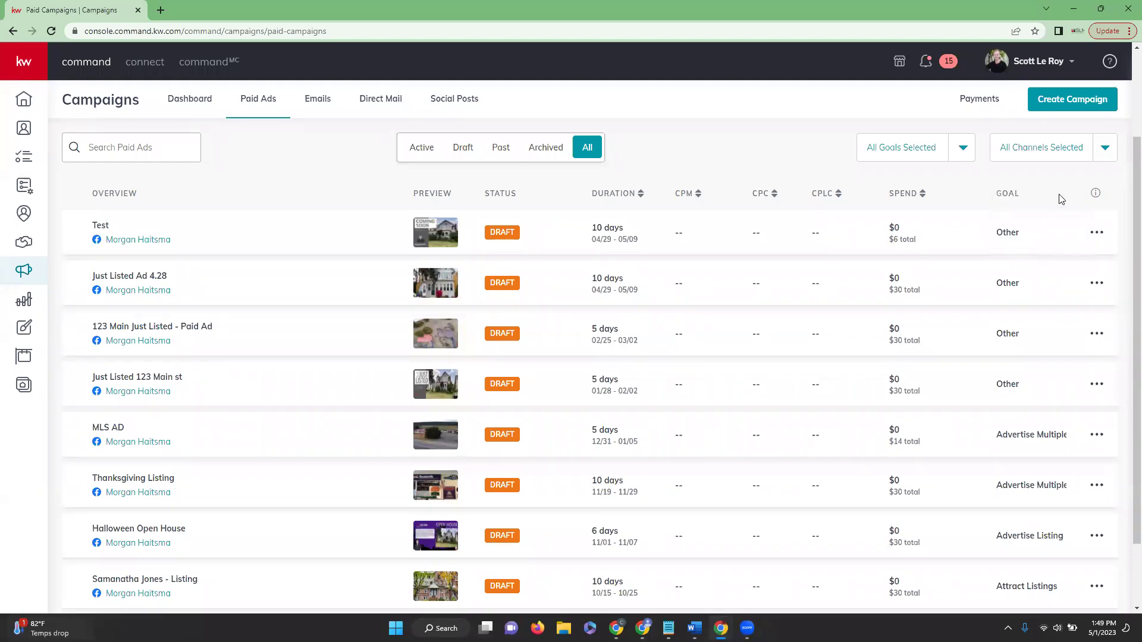
scroll(553, 404, up, 2)
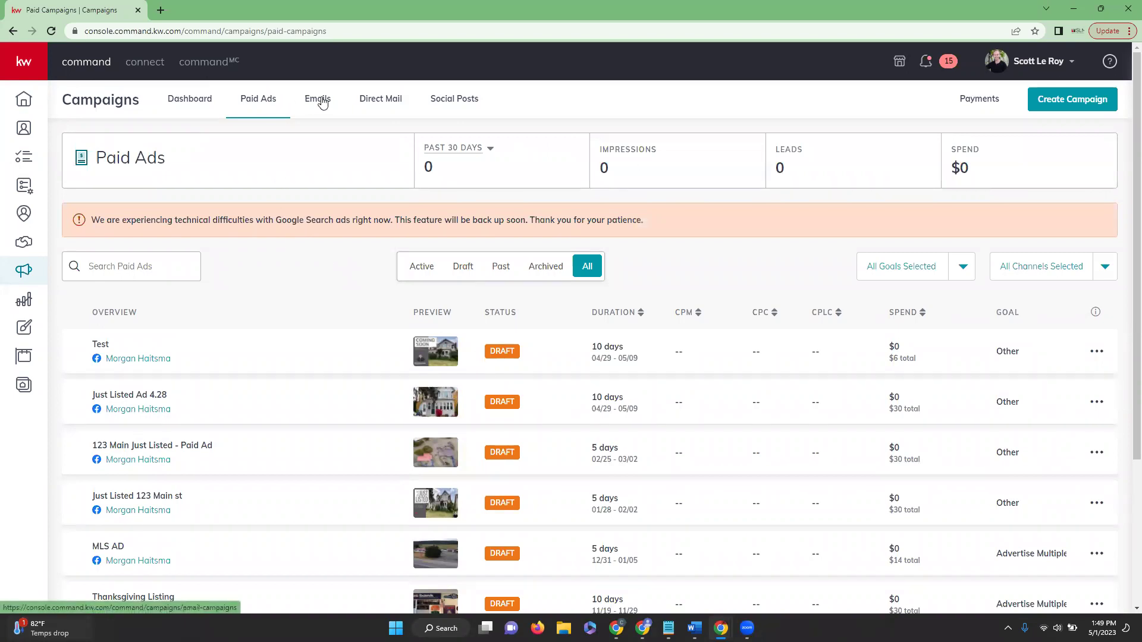
Look through the email campaigns and the direct mail campaigns
click(319, 99)
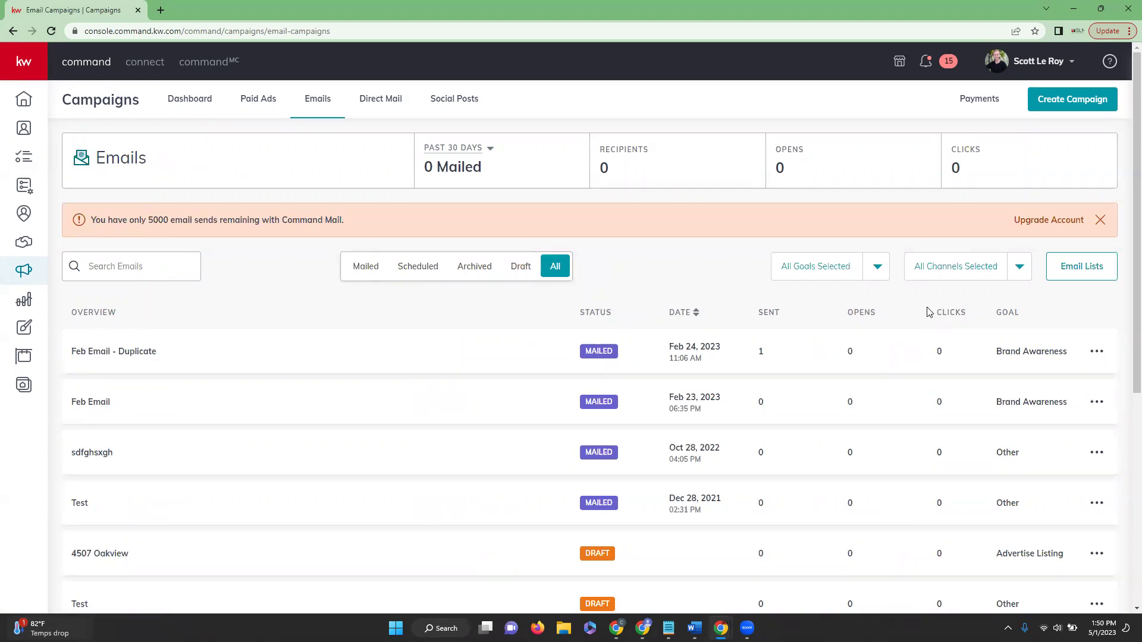
click(374, 101)
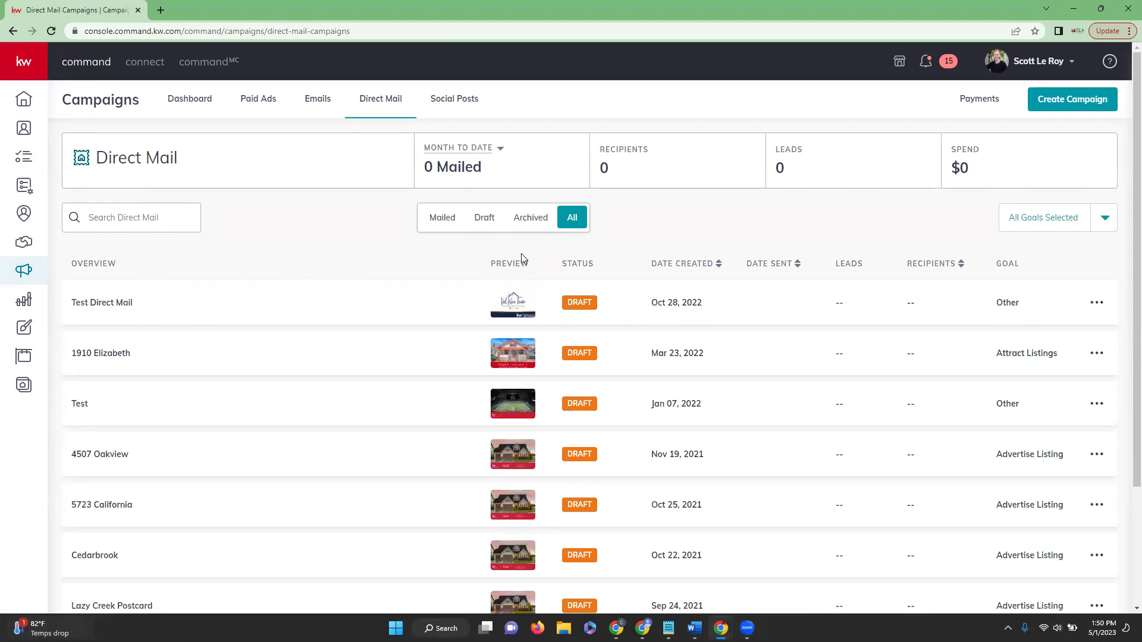
View the Social Posts calendar by month, check the scheduled posts for March 2023, and return to April 2023
click(465, 104)
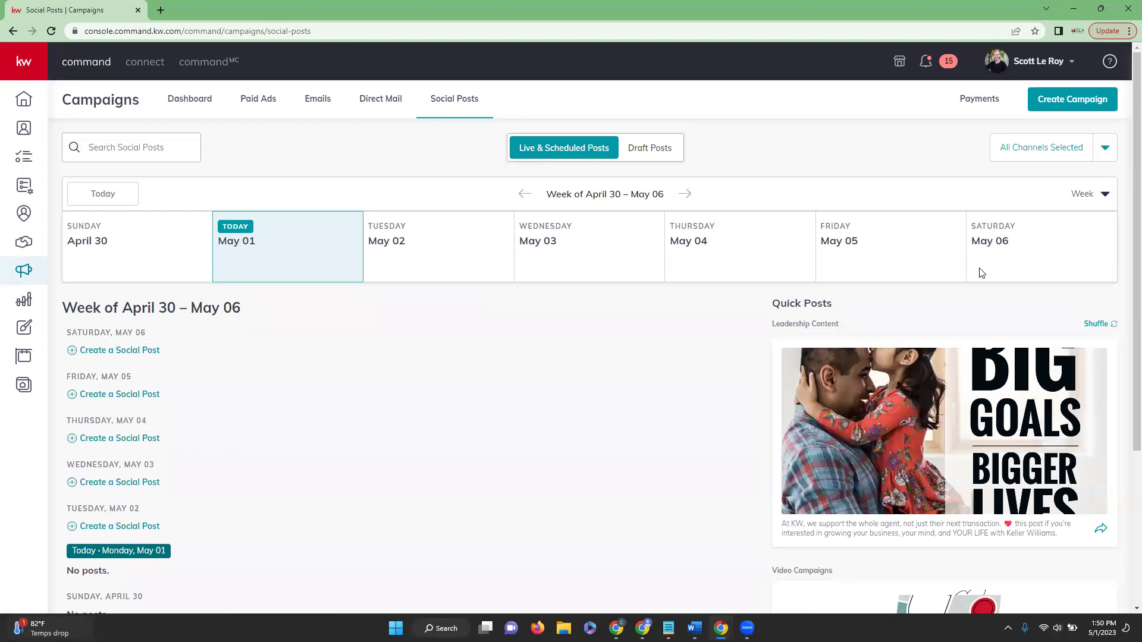
click(1101, 203)
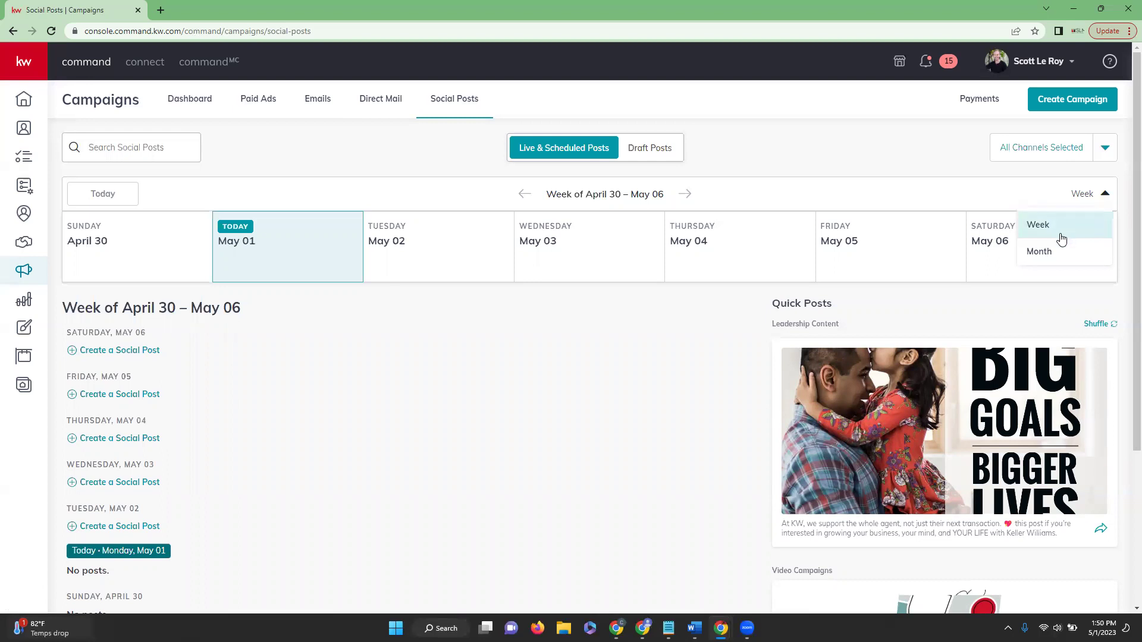
click(1063, 259)
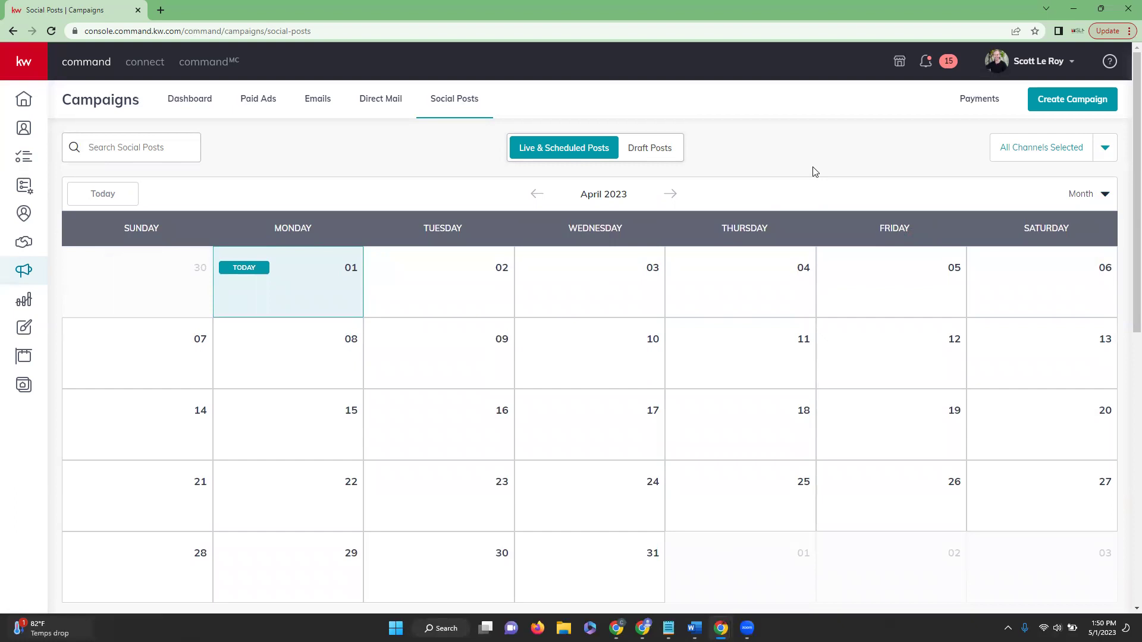
scroll(468, 359, down, 2)
scroll(476, 333, up, 1)
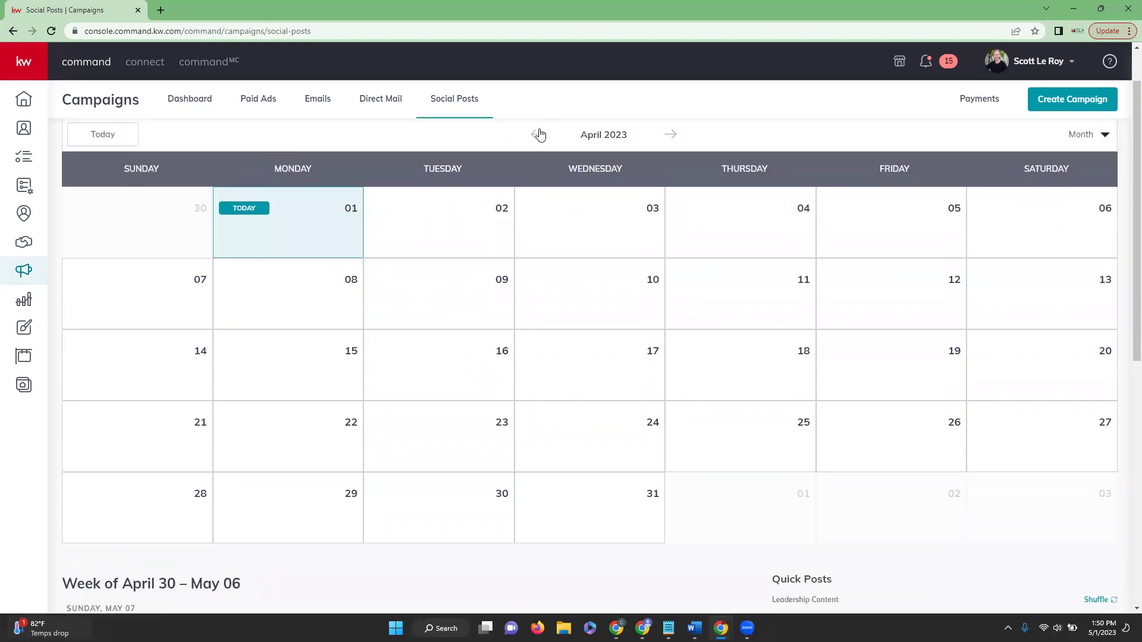
click(538, 135)
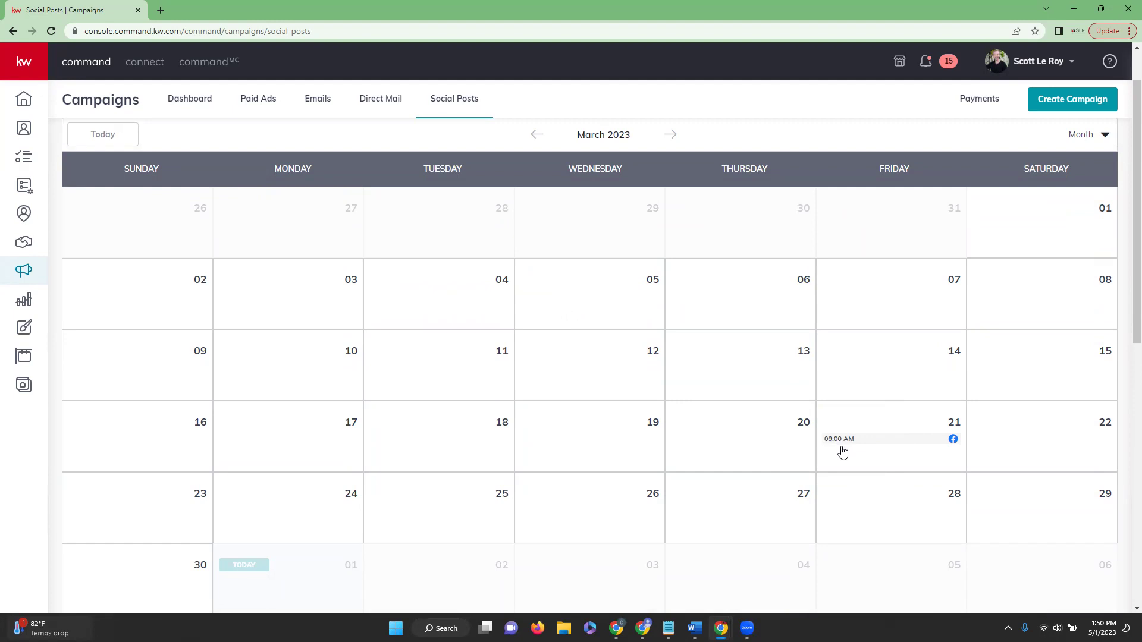
scroll(902, 235, up, 1)
click(670, 194)
scroll(541, 436, down, 1)
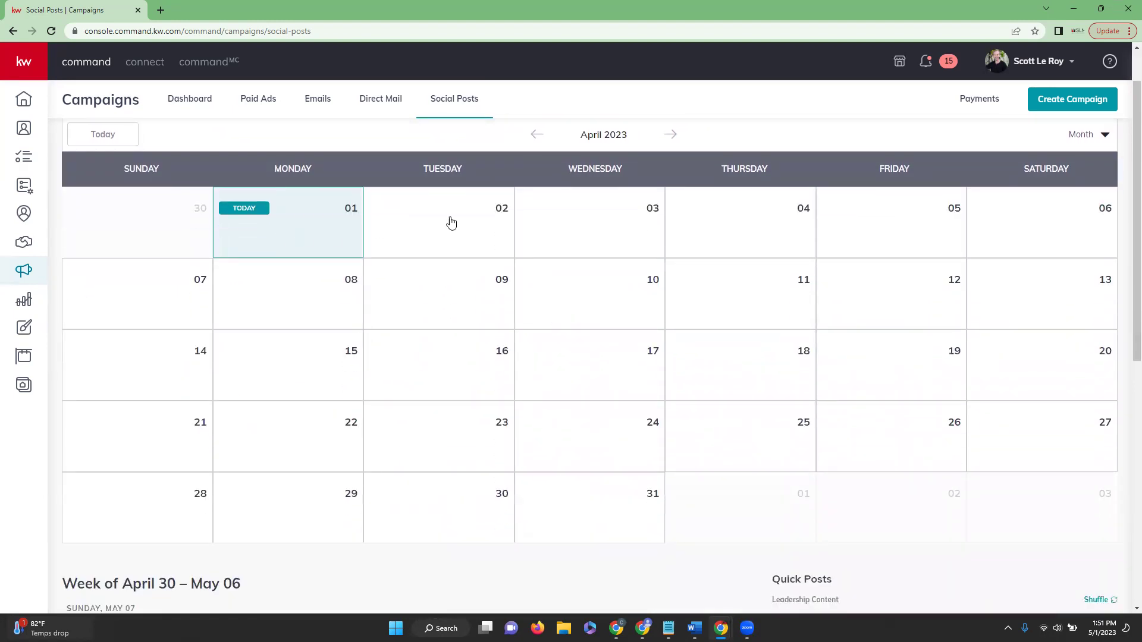
Open a new social post for May 2, review its content, compliance and schedule options, and leave without creating it
click(446, 234)
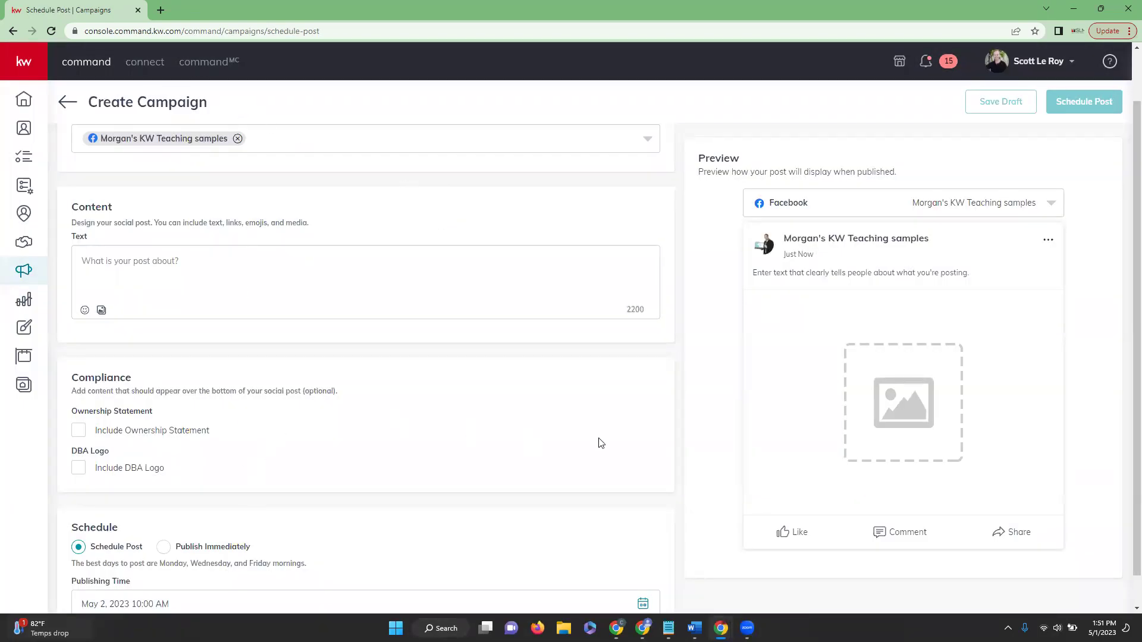
scroll(947, 406, down, 1)
scroll(607, 400, up, 2)
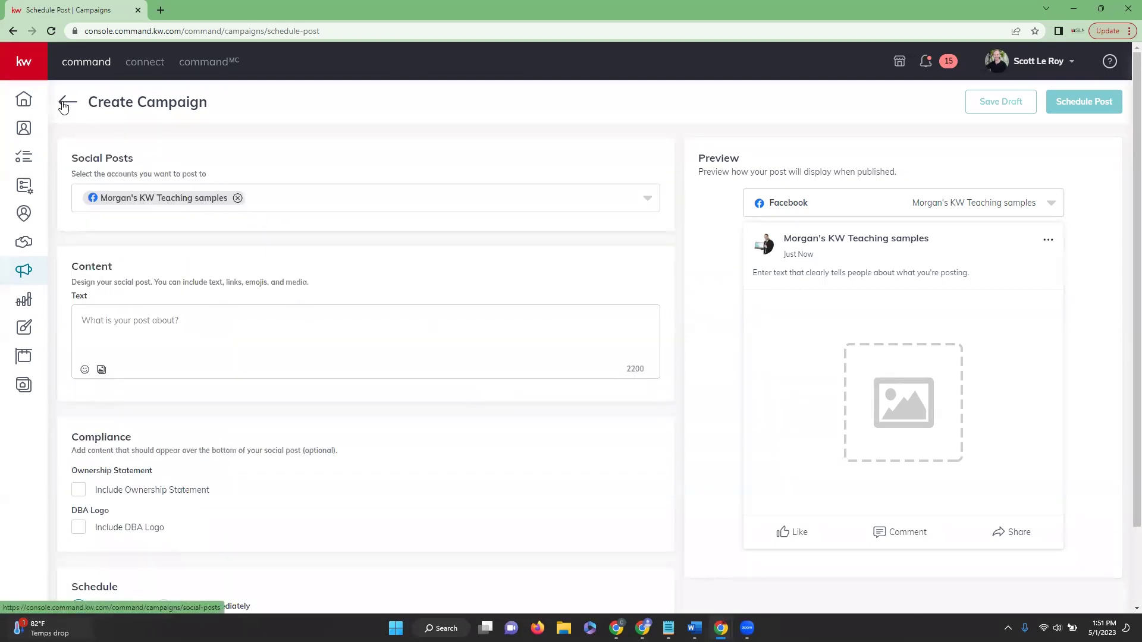
click(64, 106)
click(543, 375)
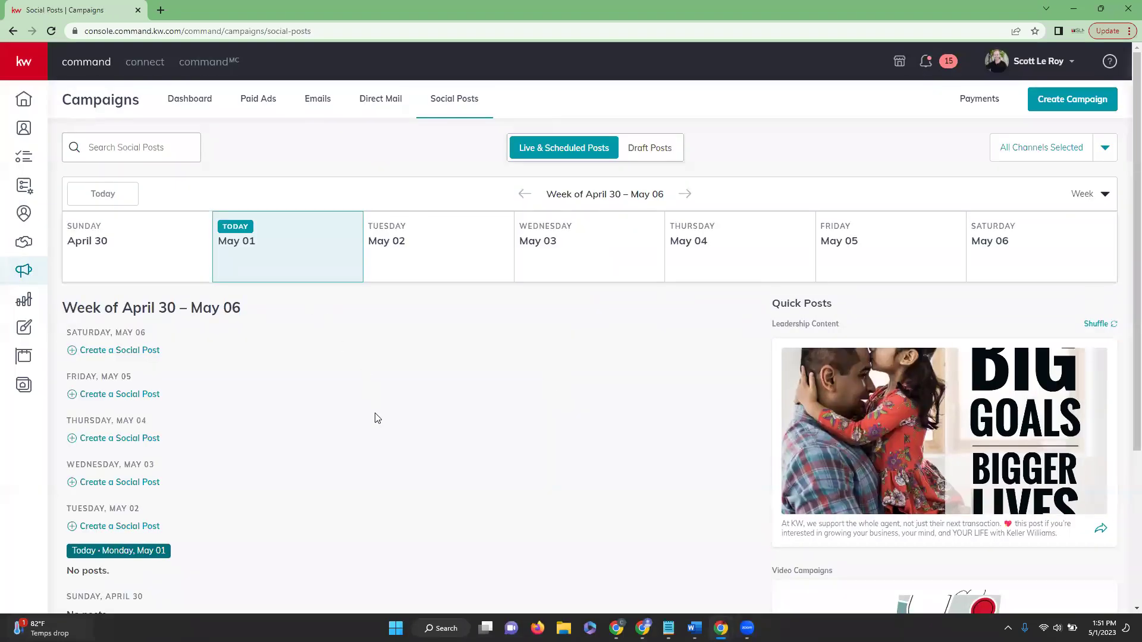
Look over the weekly social posts page, and open Payments to review the payment information and ad spend metrics
scroll(375, 417, down, 3)
scroll(403, 336, up, 3)
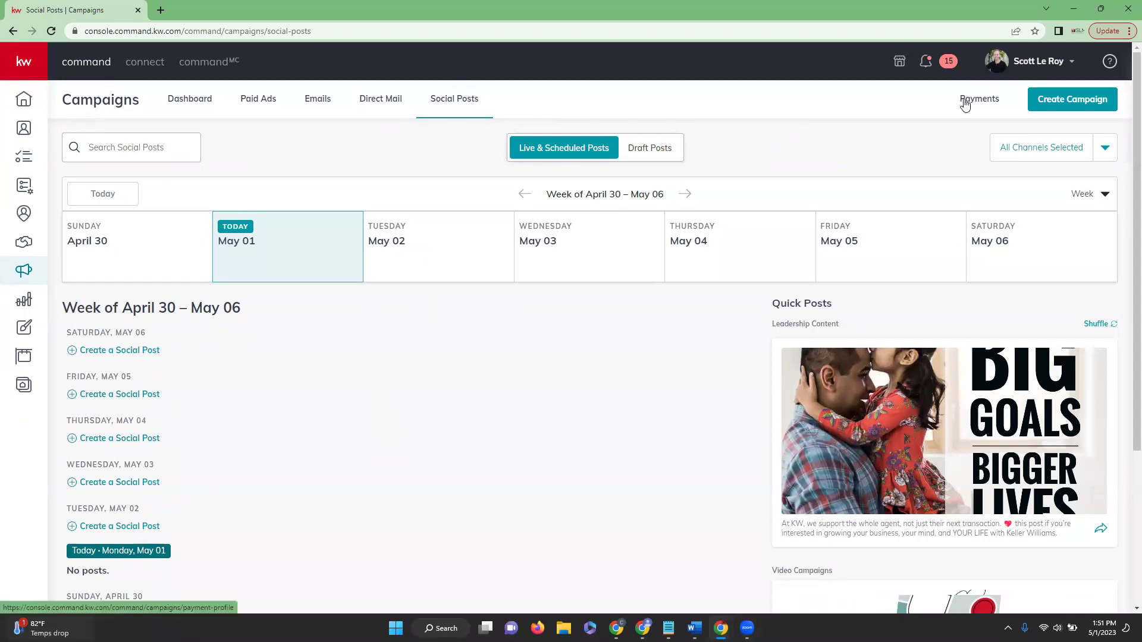
click(973, 105)
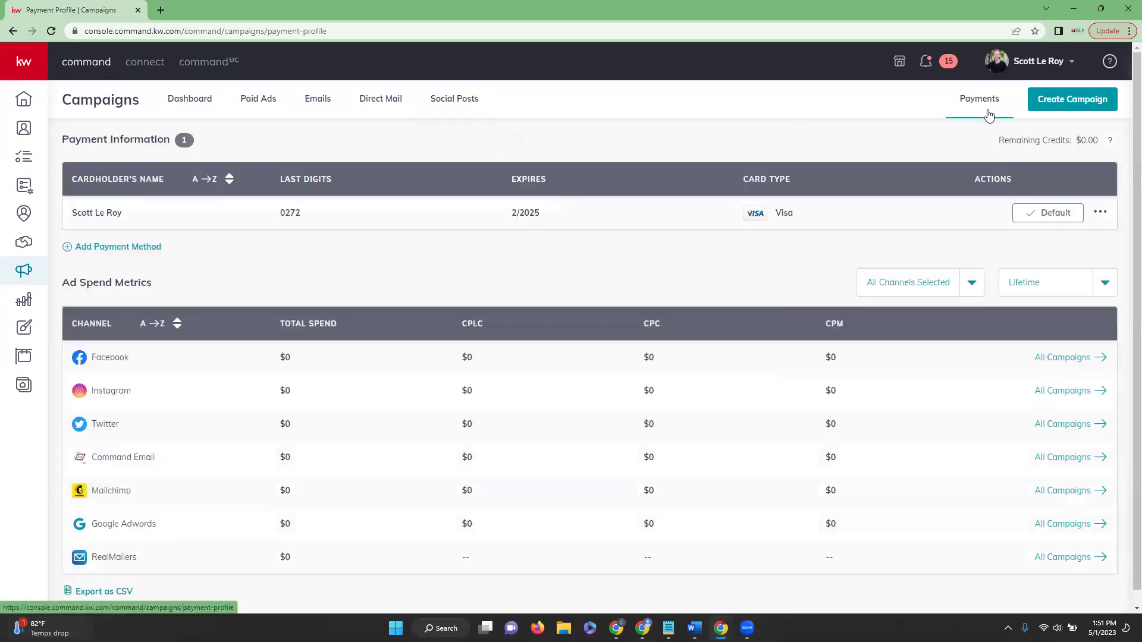
key(alt+Tab)
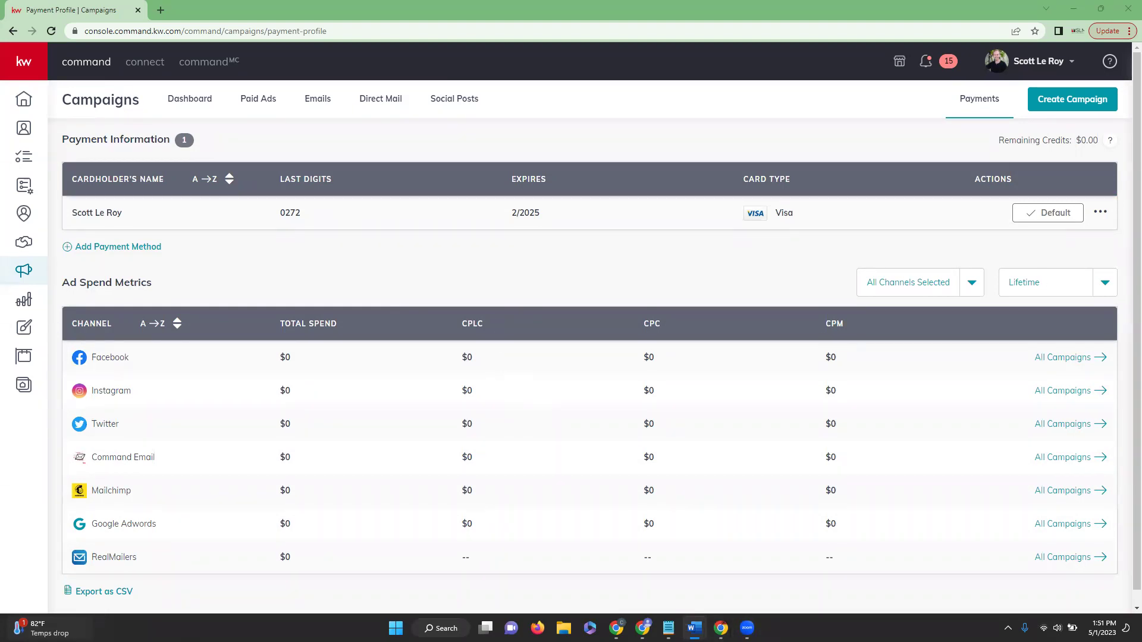
Open the reports dashboard and examine the database overview, health, sources and activity score
click(22, 304)
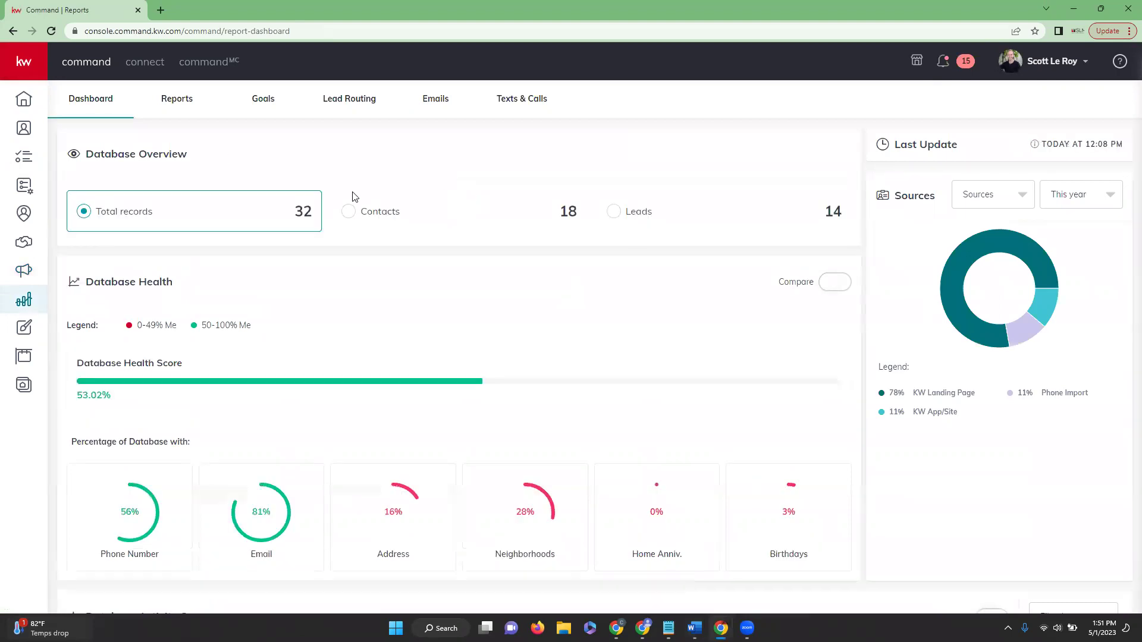
scroll(263, 313, down, 1)
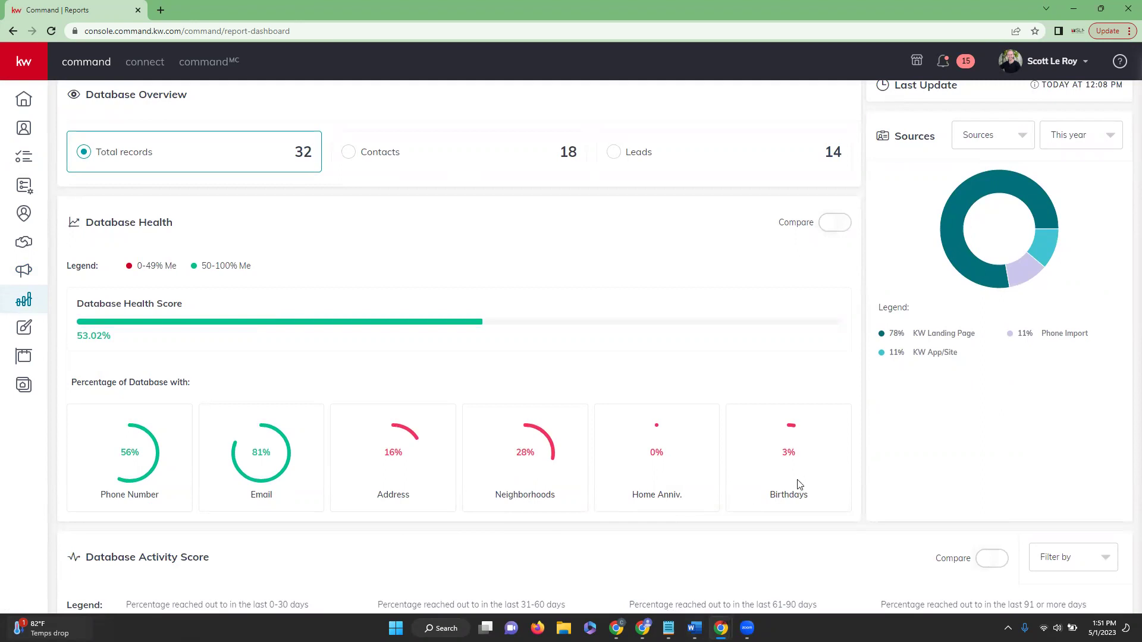
scroll(799, 484, up, 1)
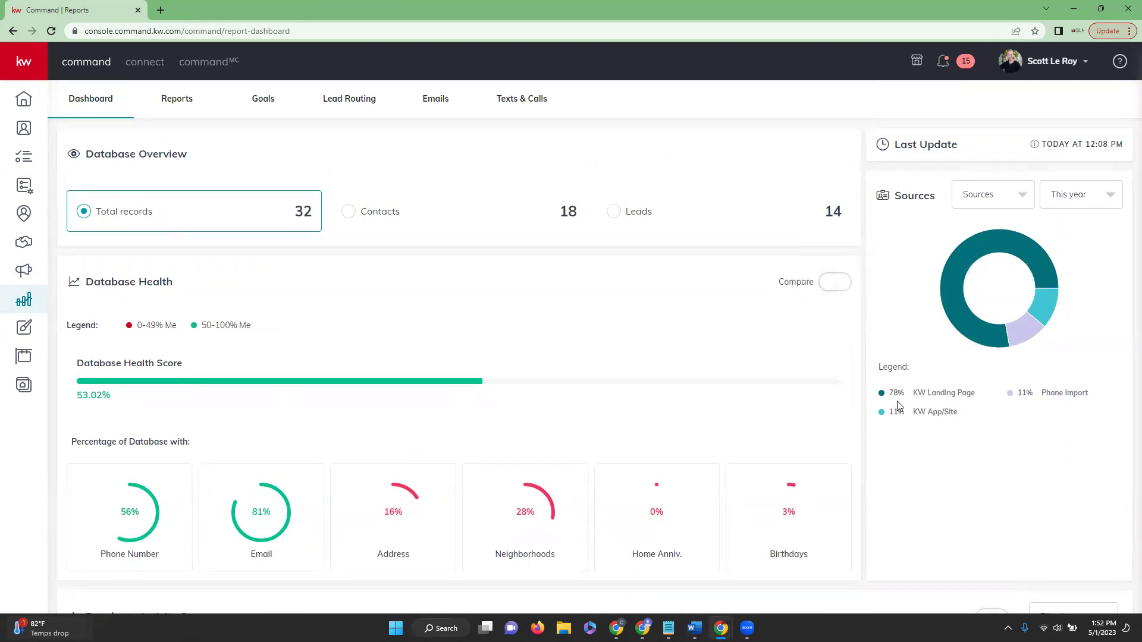
scroll(599, 375, down, 3)
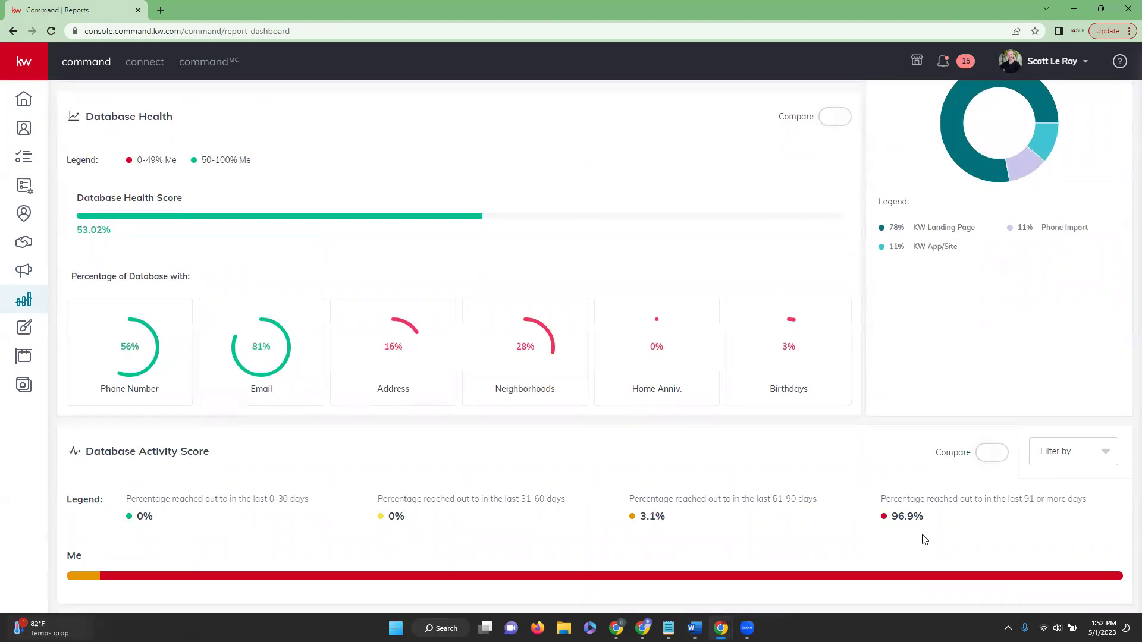
scroll(841, 543, up, 3)
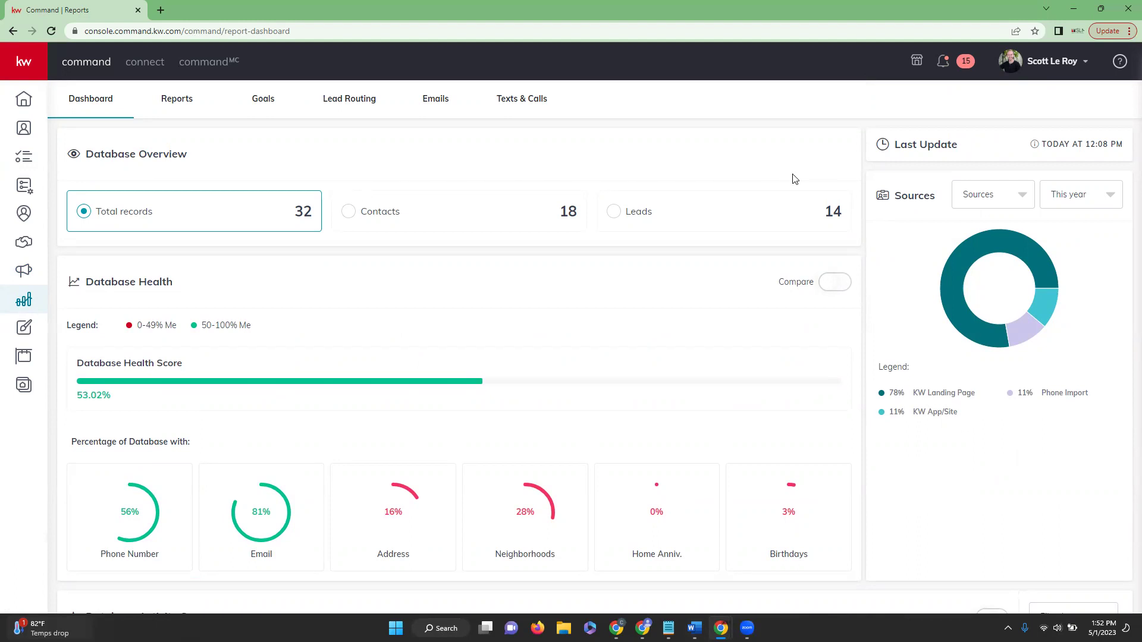
Open the Opportunities Report and view the available report types without switching to another
click(170, 108)
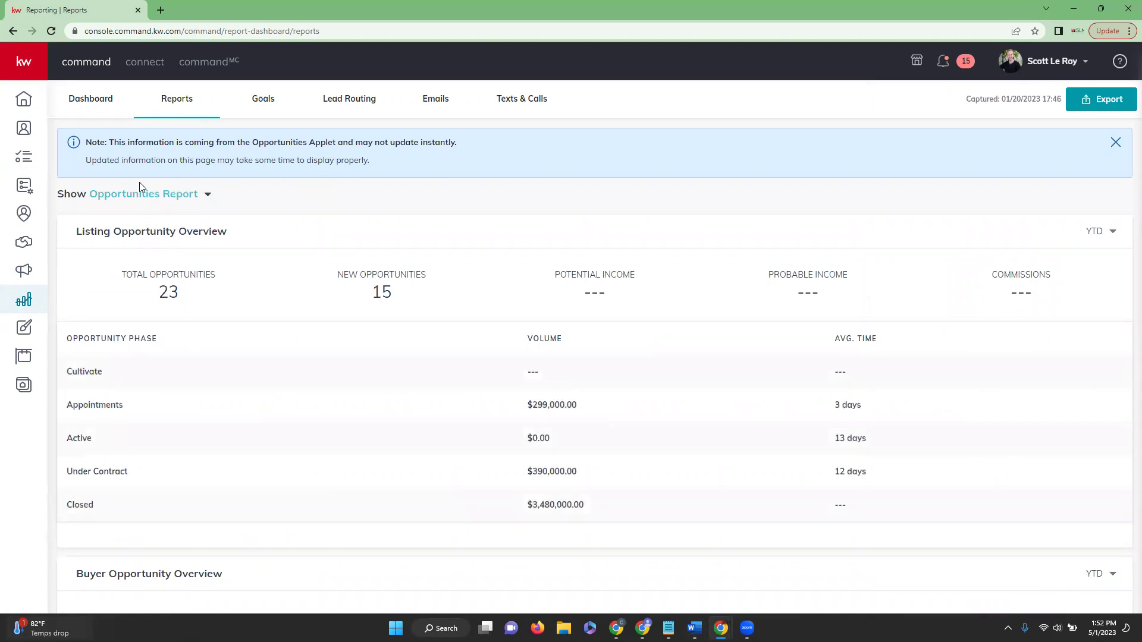
click(200, 197)
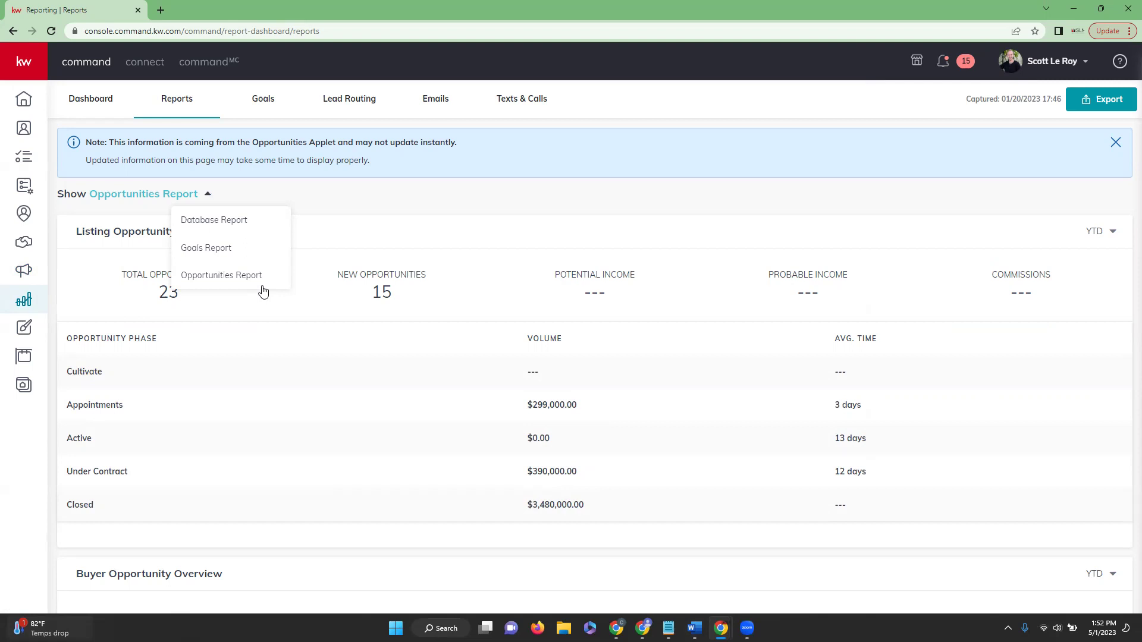
click(376, 213)
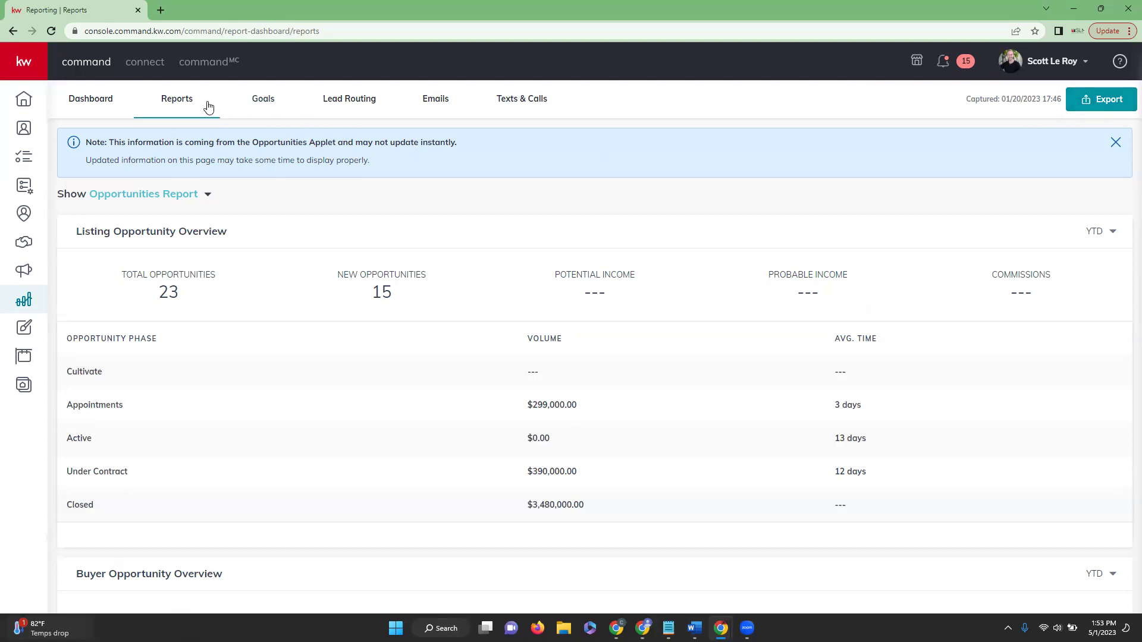
Review the 2023 Goals report, including goals versus actual, profit tracker, activities breakdown, conversion rates and GCI breakdown
click(266, 103)
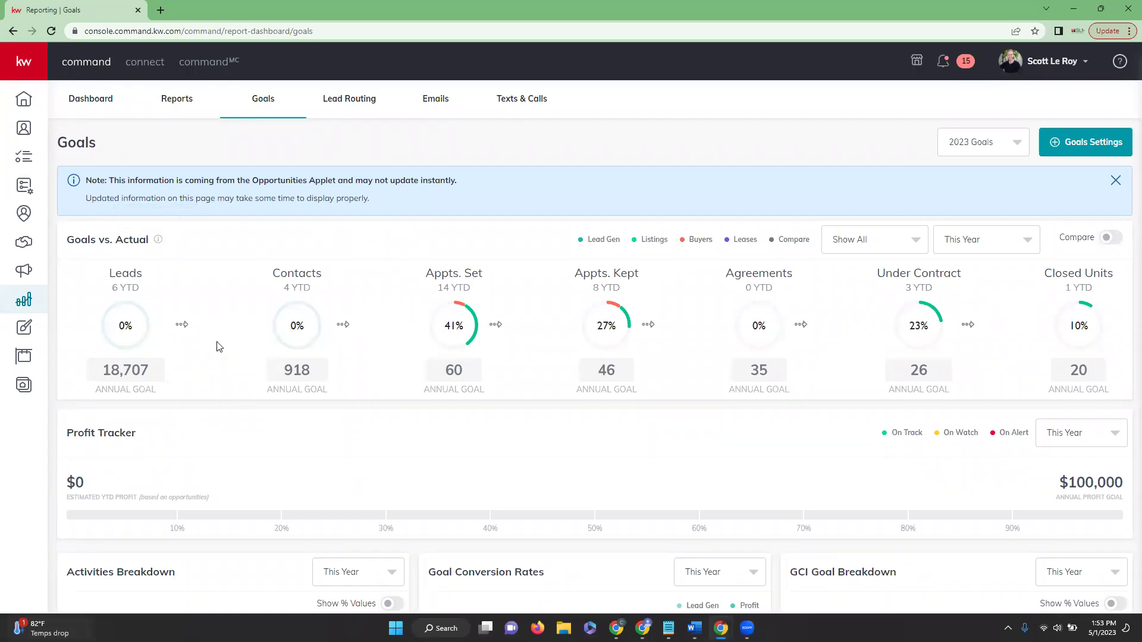
mouse_move(778, 345)
scroll(862, 359, down, 3)
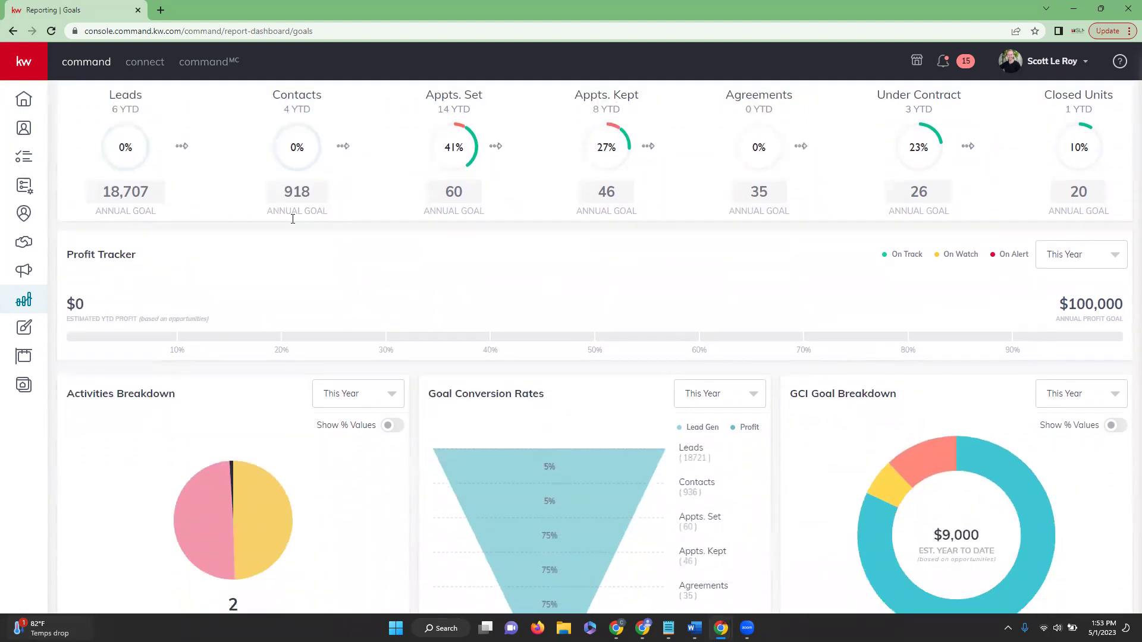
scroll(165, 275, down, 3)
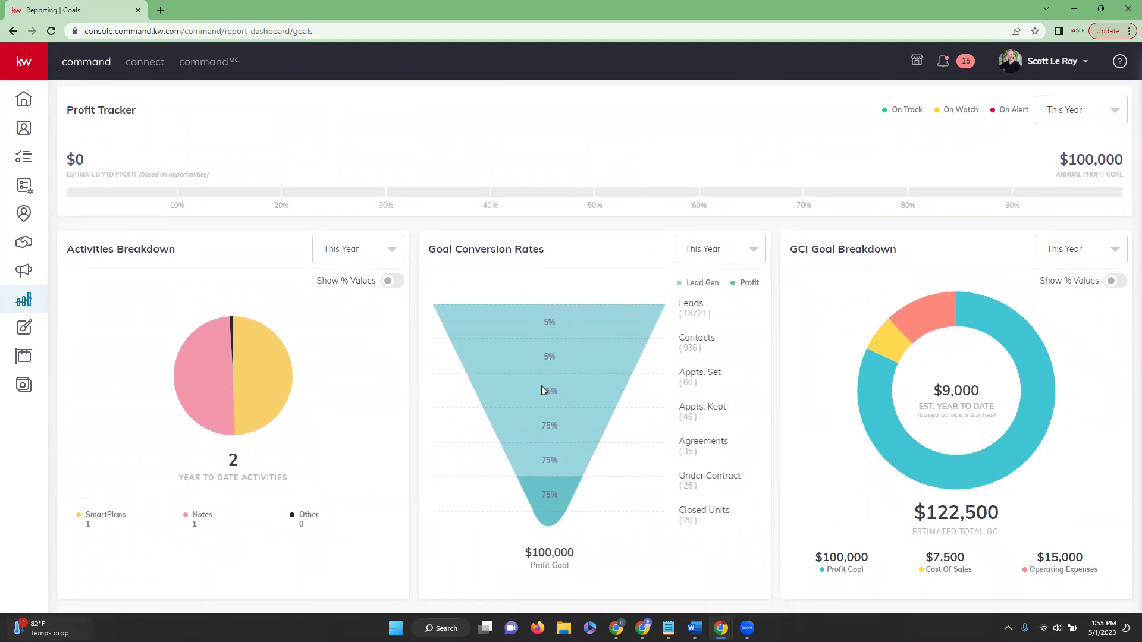
mouse_move(221, 395)
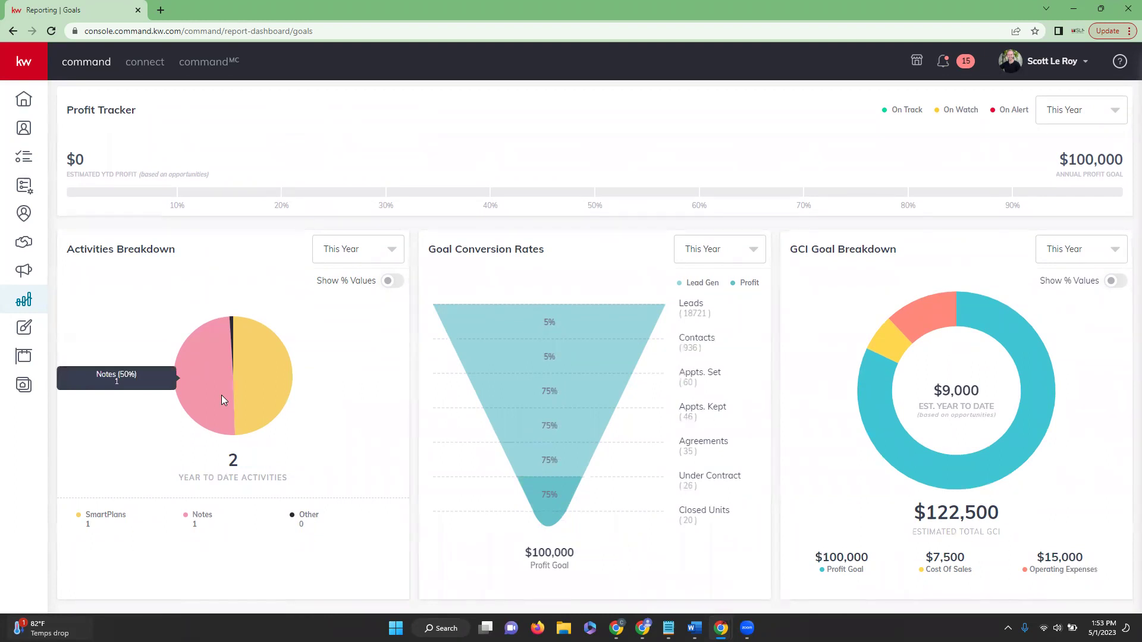
scroll(221, 395, up, 5)
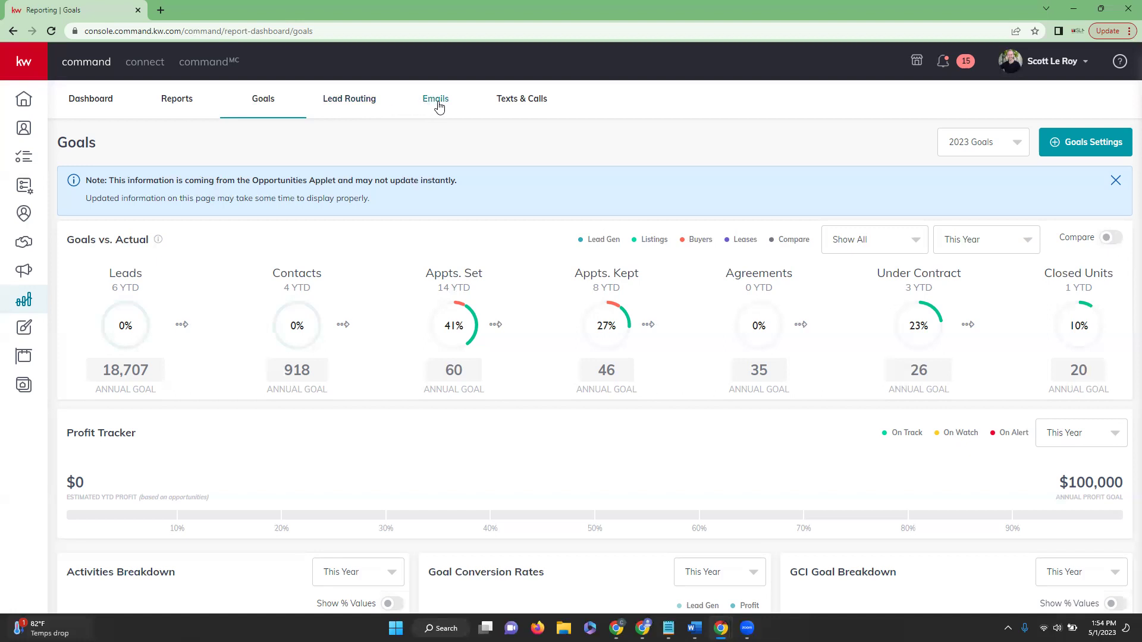
Review the email metrics and the text and call message metrics for May 2023
click(436, 102)
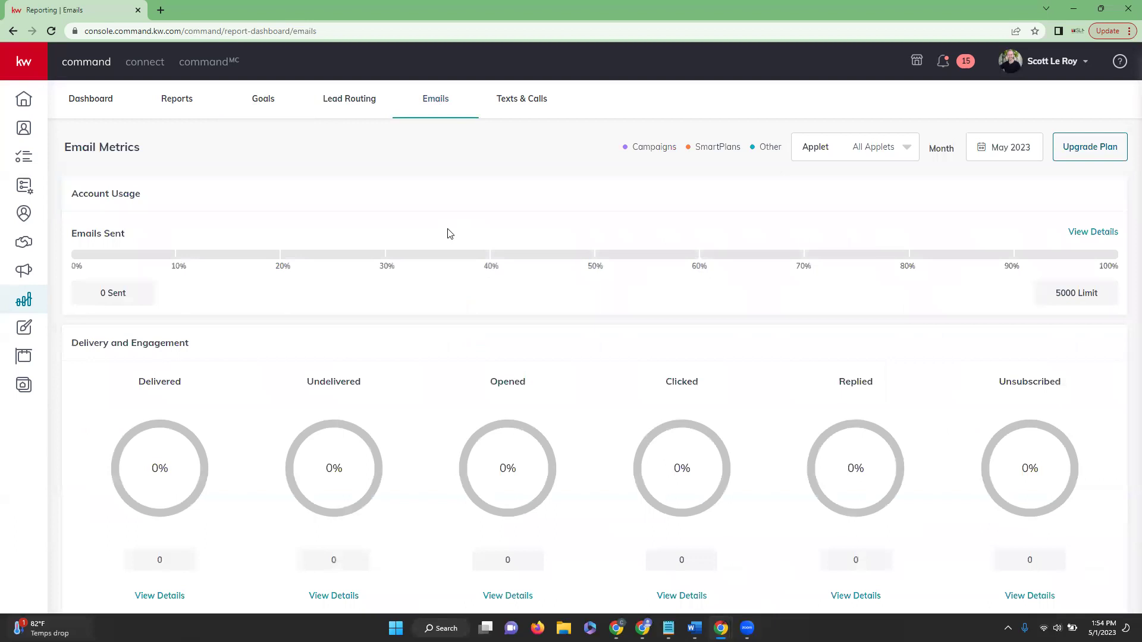
scroll(449, 233, down, 4)
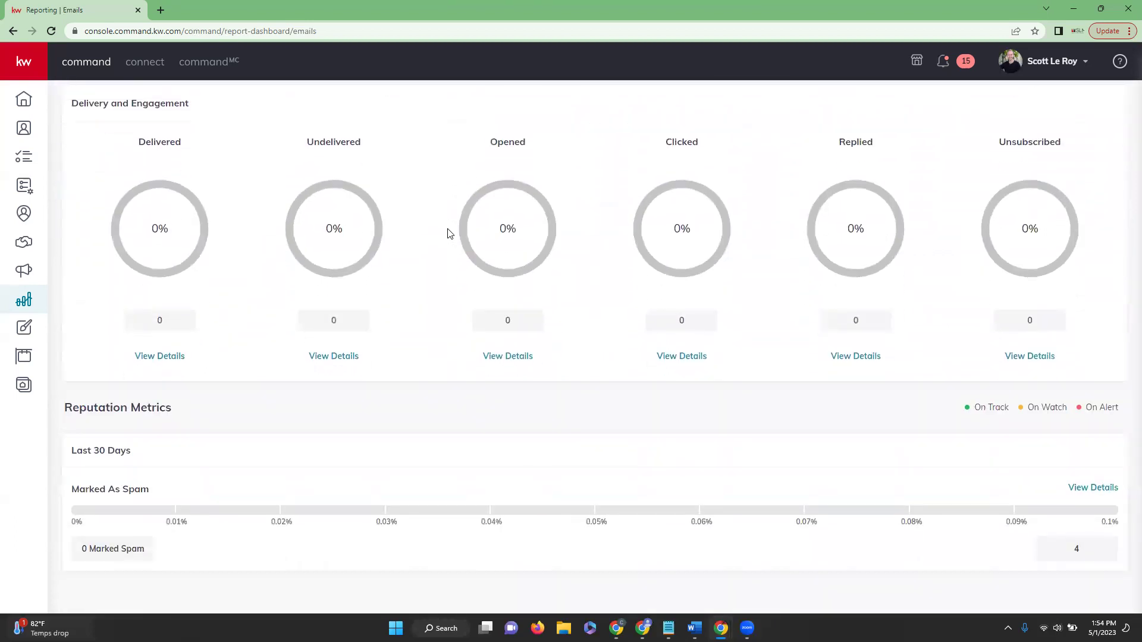
scroll(442, 233, up, 4)
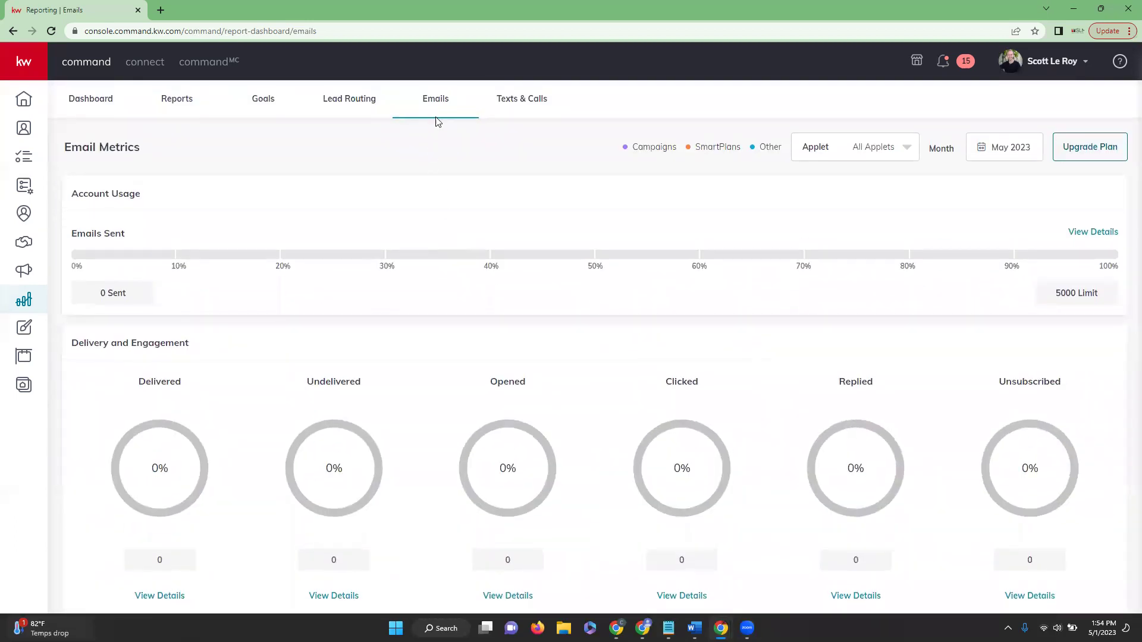
click(537, 109)
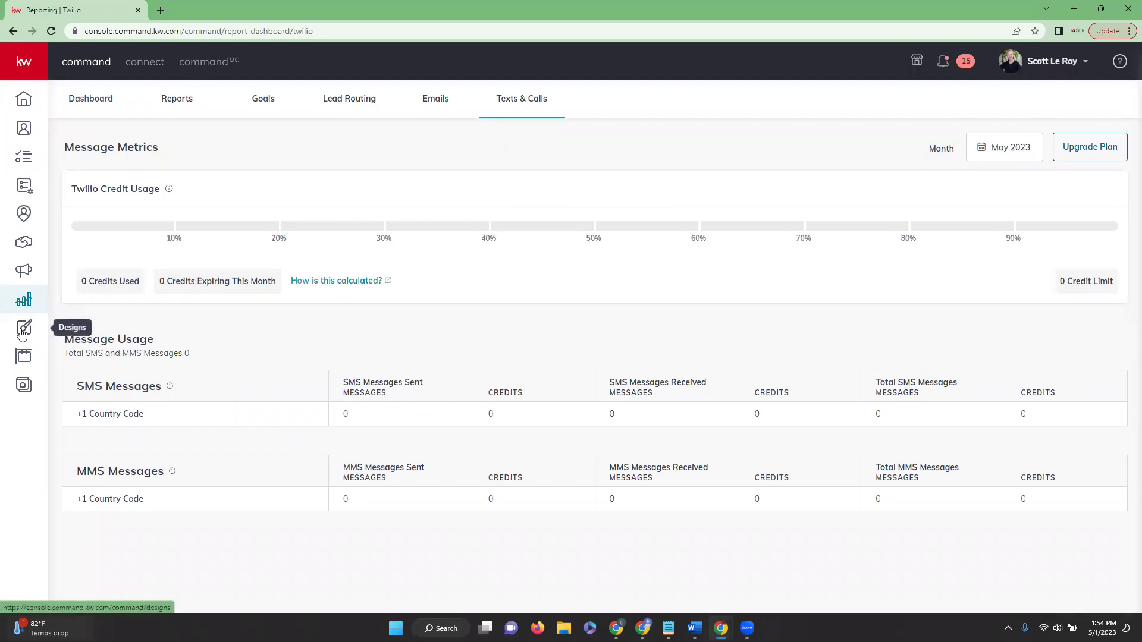
Open Designs, view the date sorting options without changing the order, and show the designs as a list
click(22, 332)
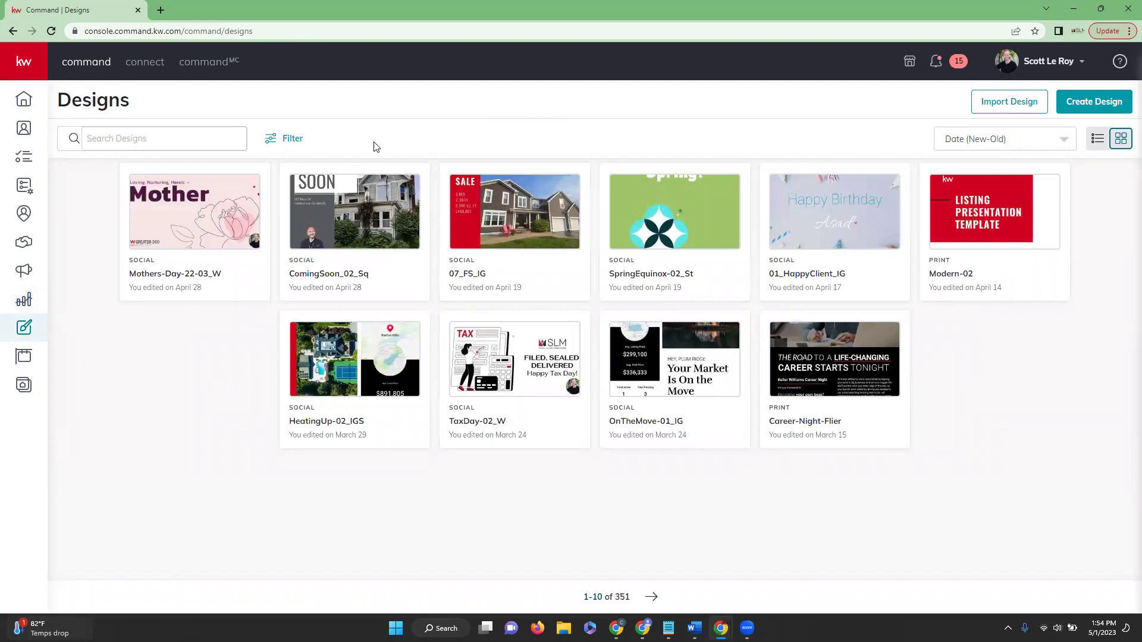
mouse_move(213, 240)
click(1062, 140)
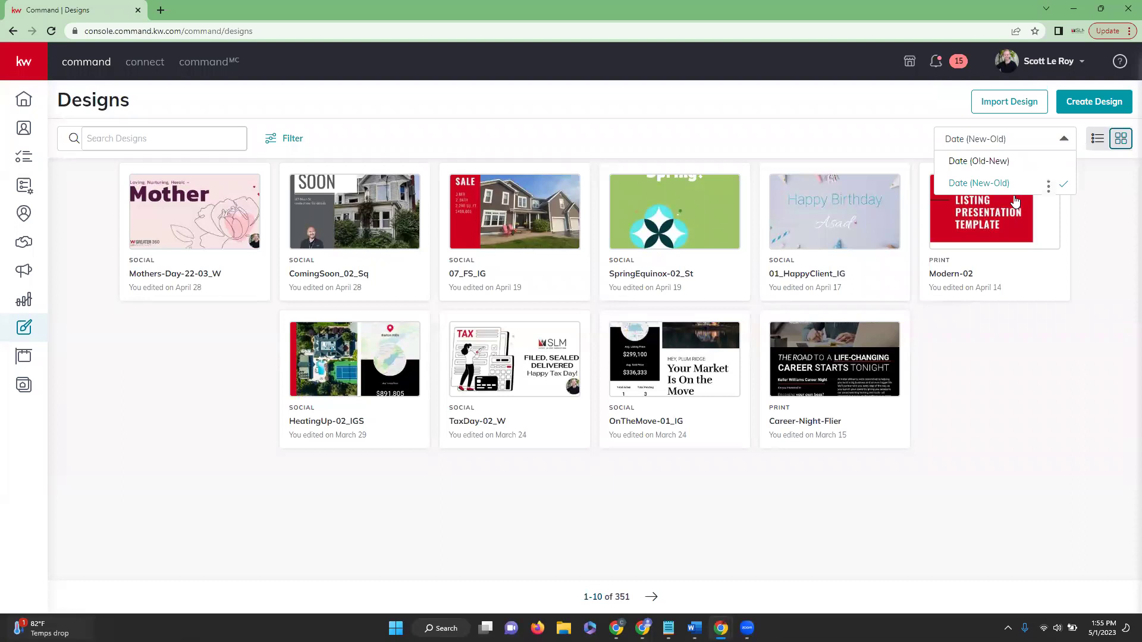
click(1106, 174)
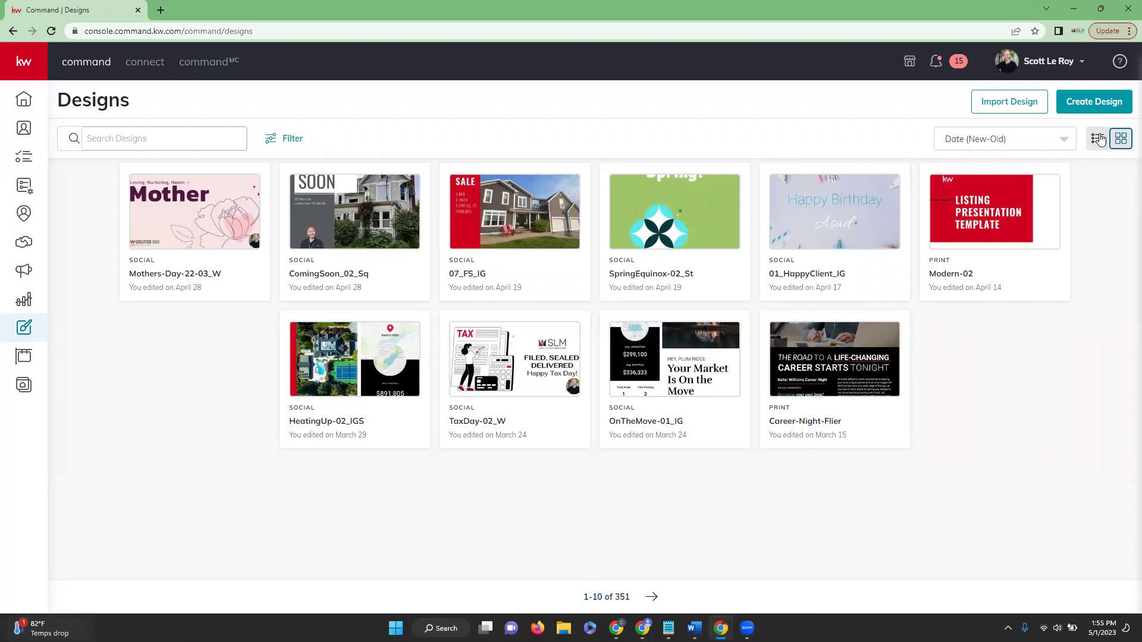
click(1096, 143)
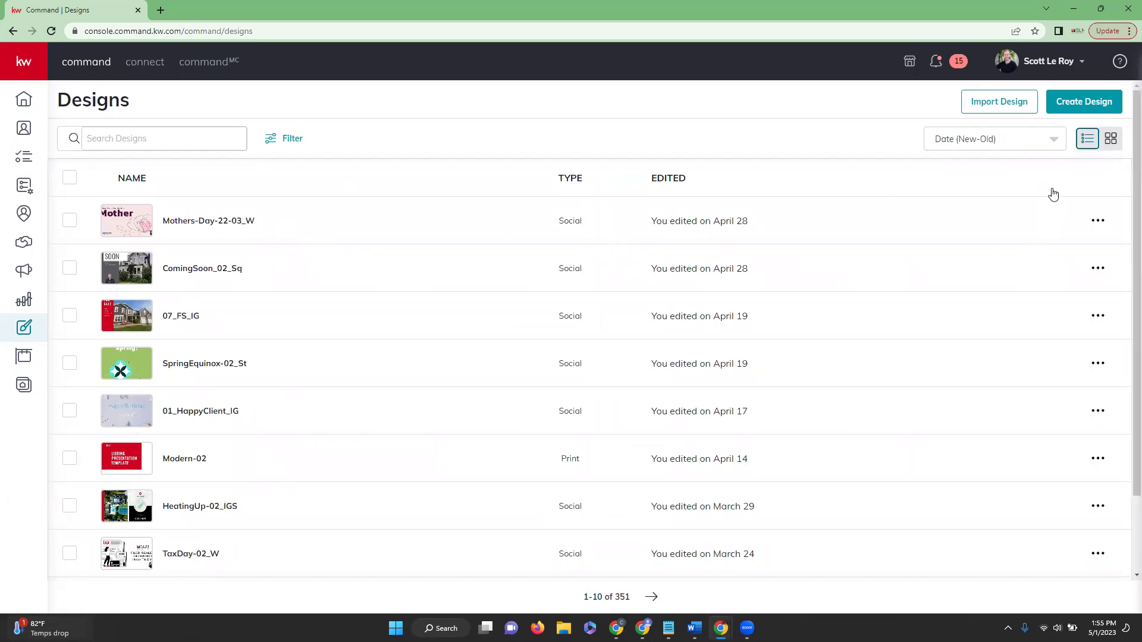
Show the designs as a grid, and browse the folders and saved designs in the My Designs creation workspace before returning to Designs
click(1111, 138)
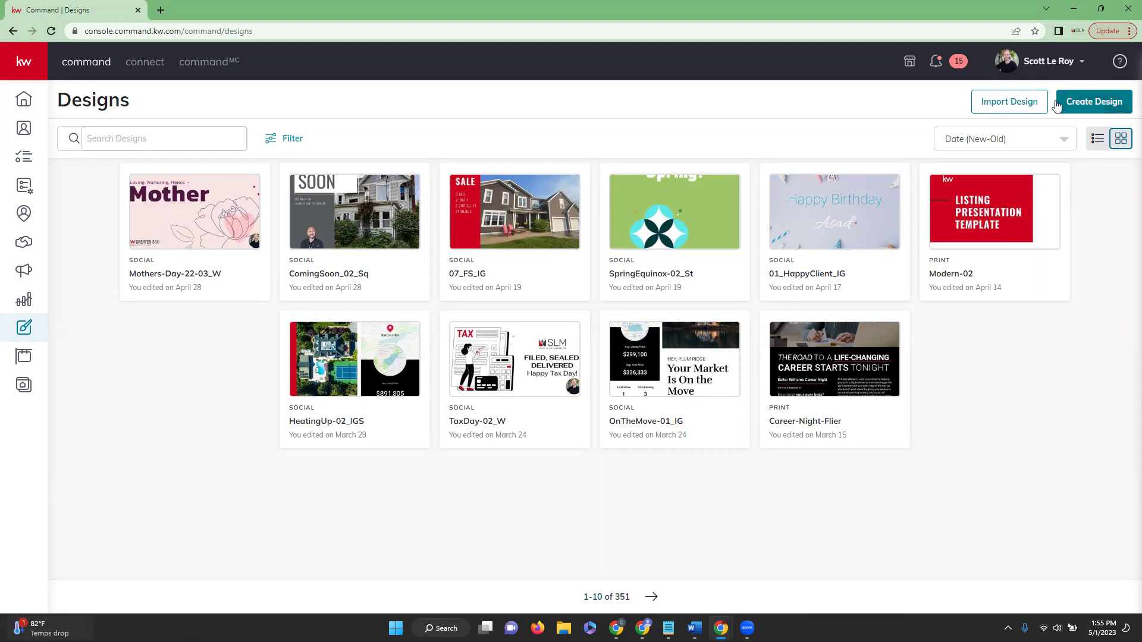
click(1011, 102)
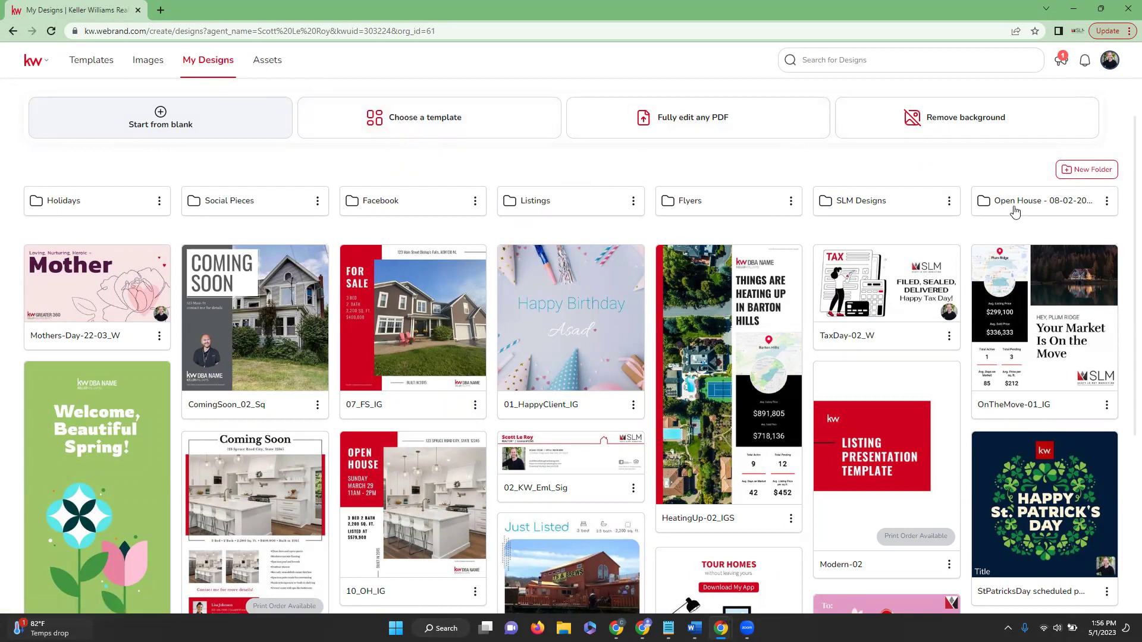
scroll(229, 392, down, 5)
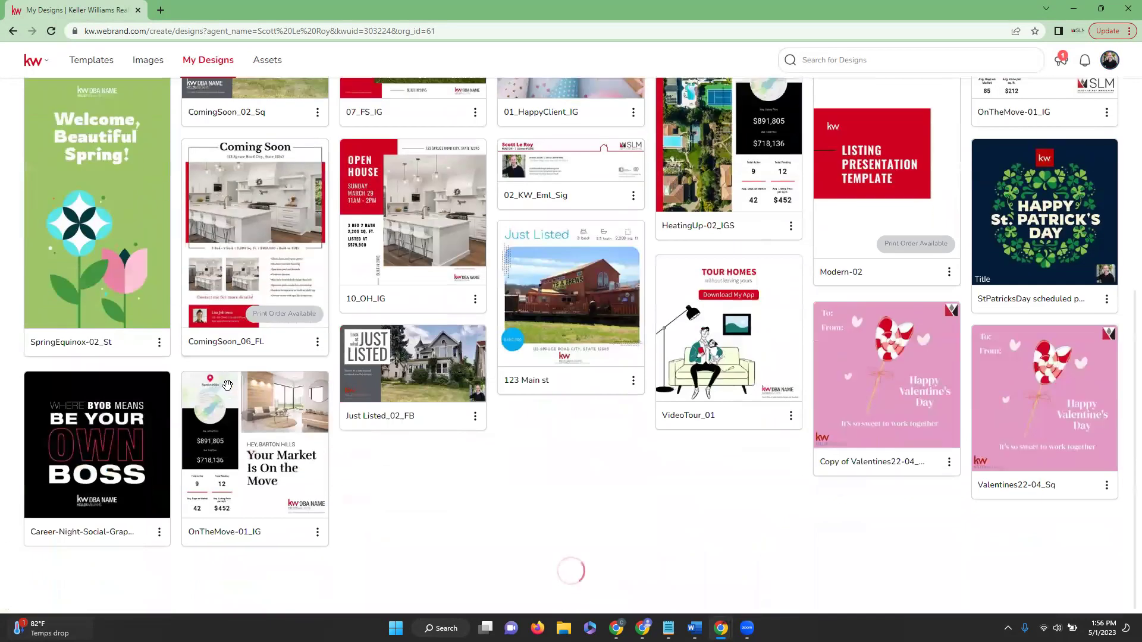
scroll(229, 392, up, 5)
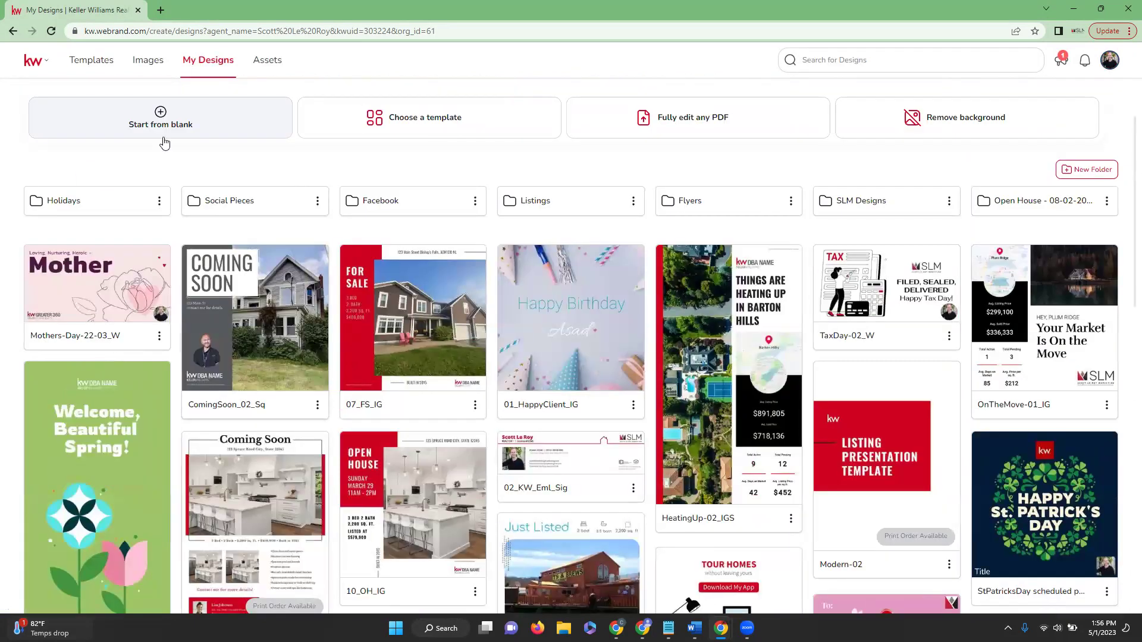
click(12, 32)
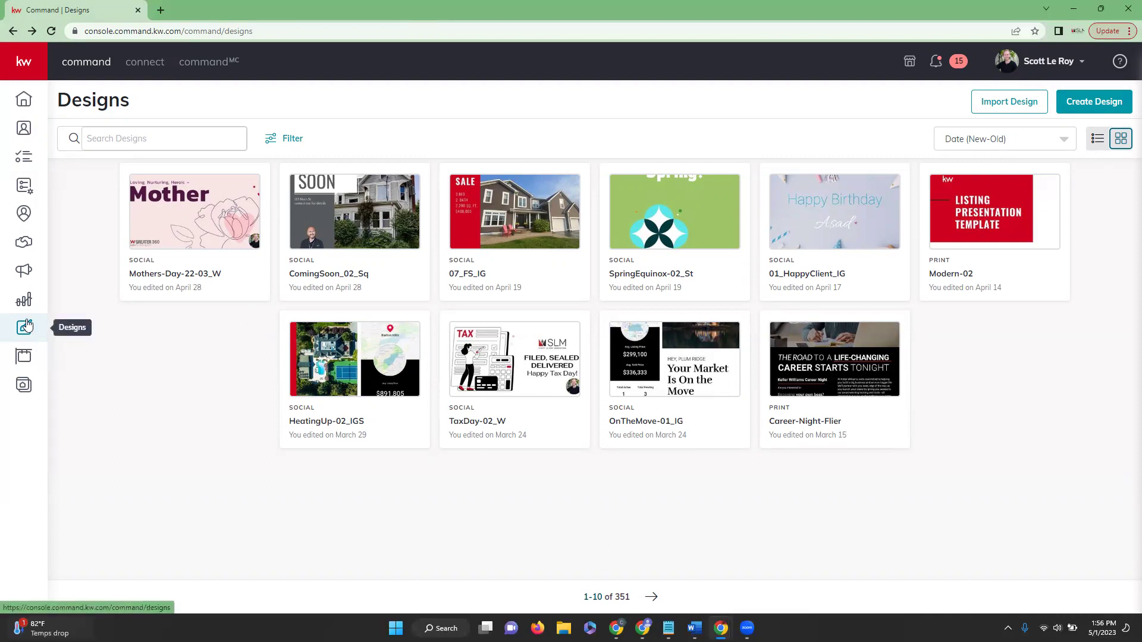
Open Listings and start syncing an MLS, searching for a listing to claim by its street address
click(23, 360)
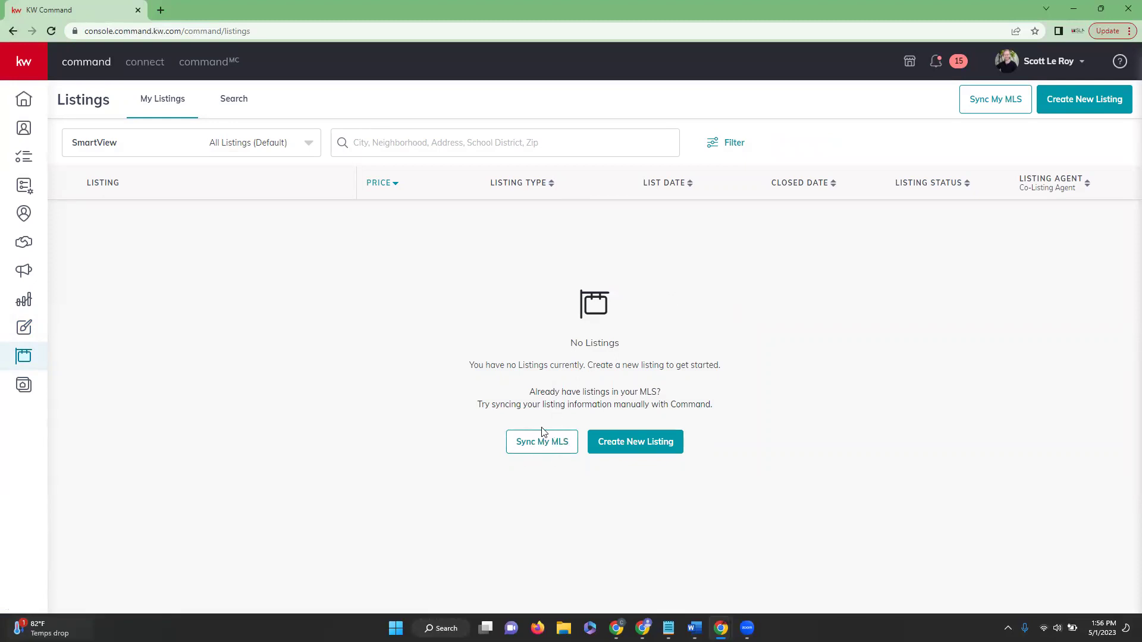
click(541, 449)
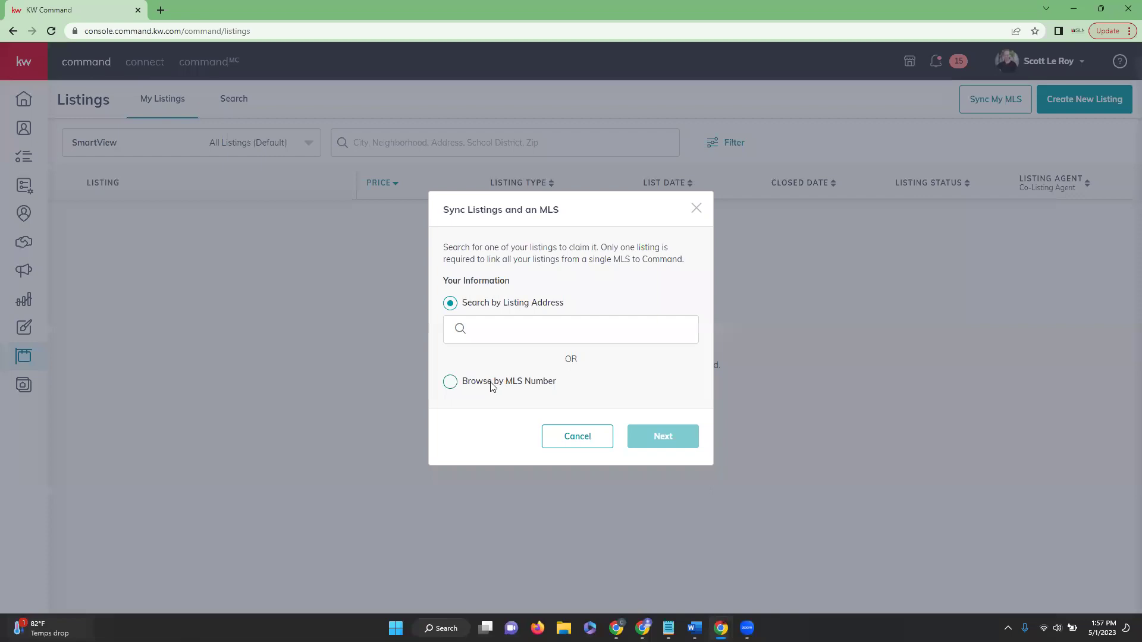
click(517, 334)
text(123)
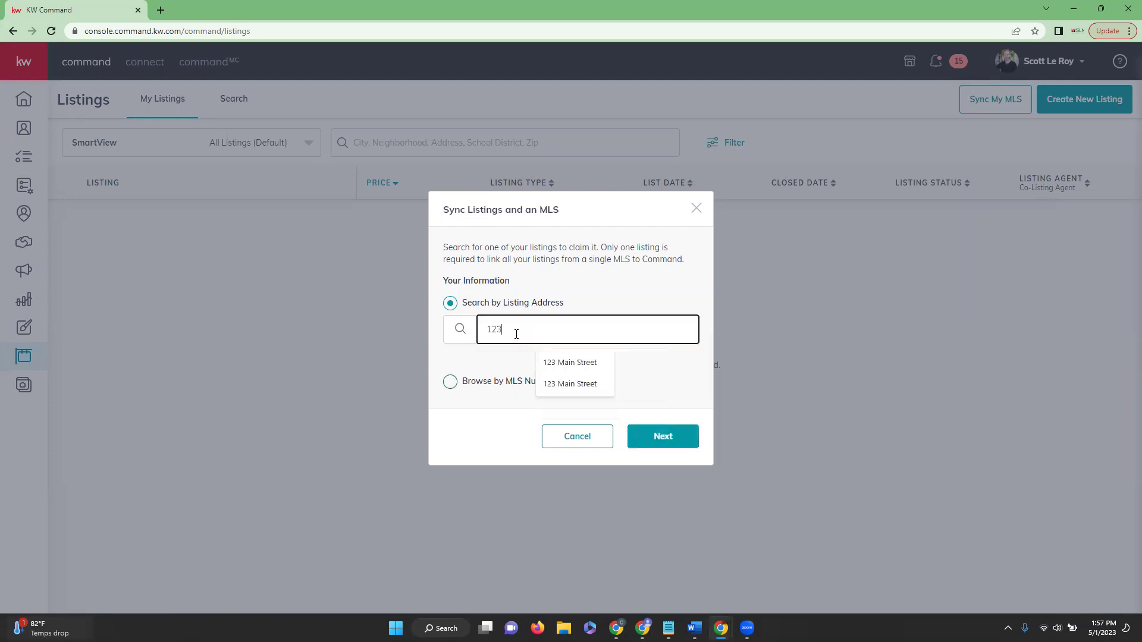
text( Main Street)
click(664, 387)
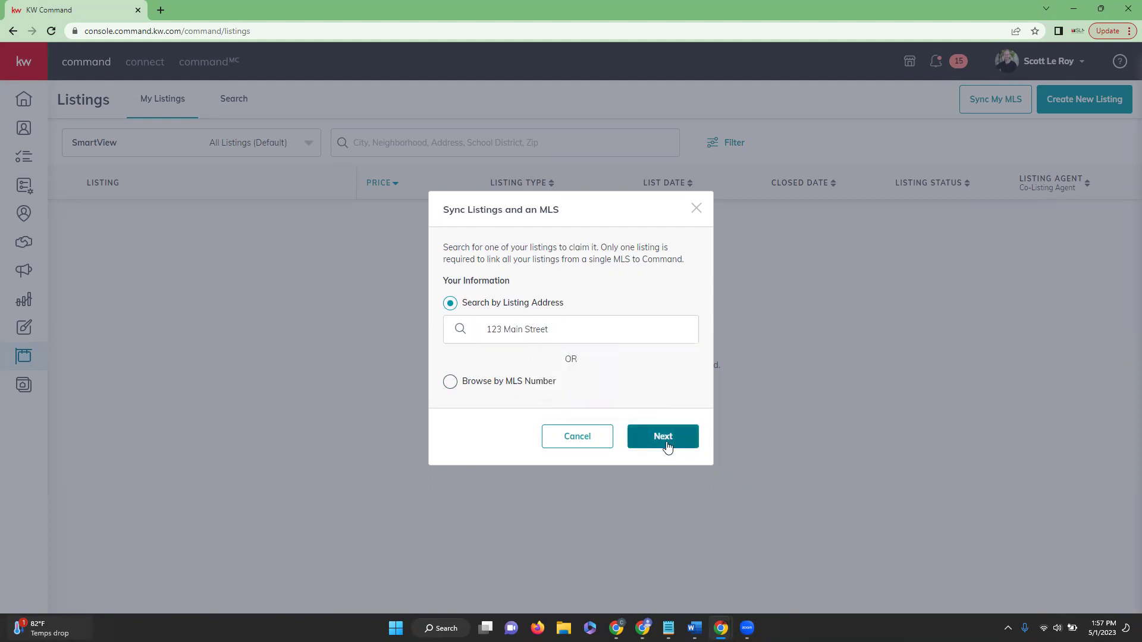
click(666, 440)
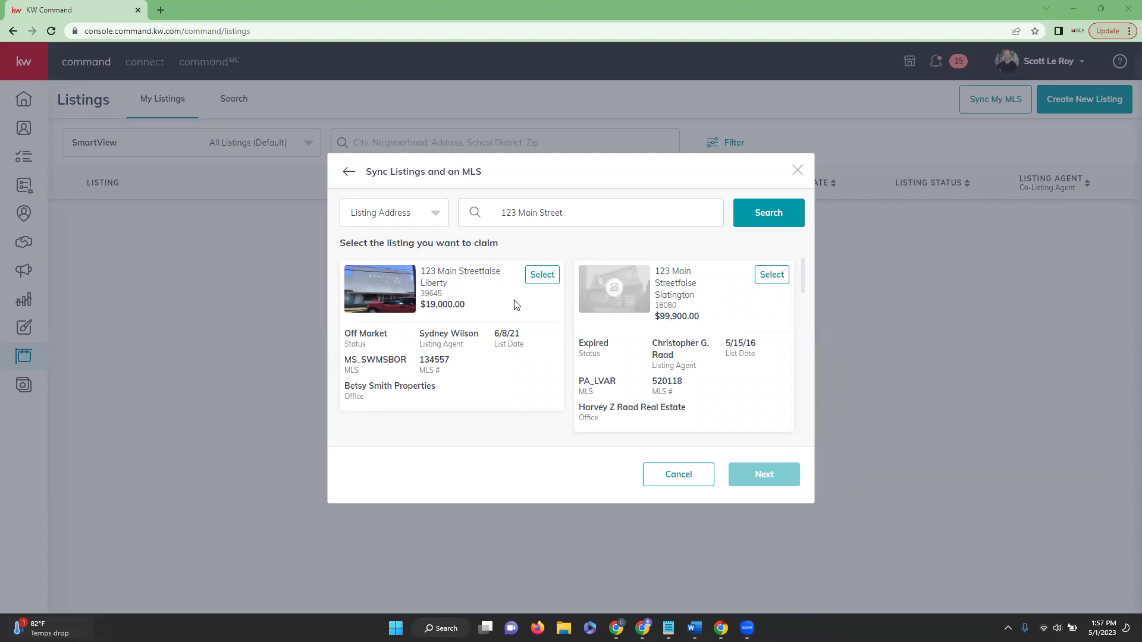
Select the Liberty listing to claim, view the listing agent role options, and close the MLS sync without completing it
click(543, 277)
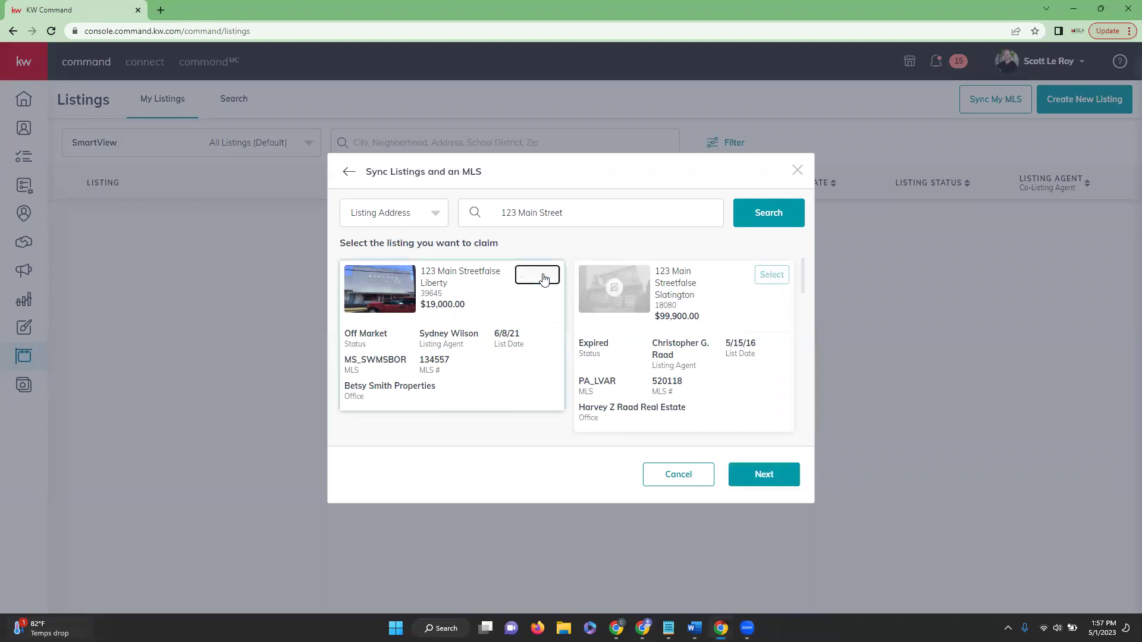
click(767, 475)
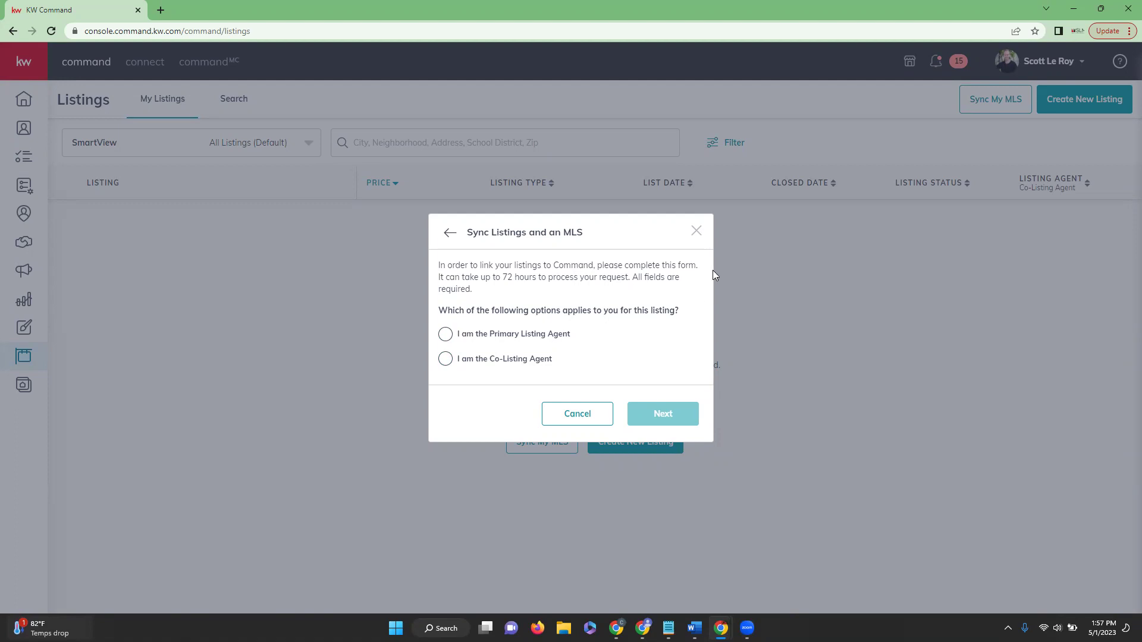
click(695, 231)
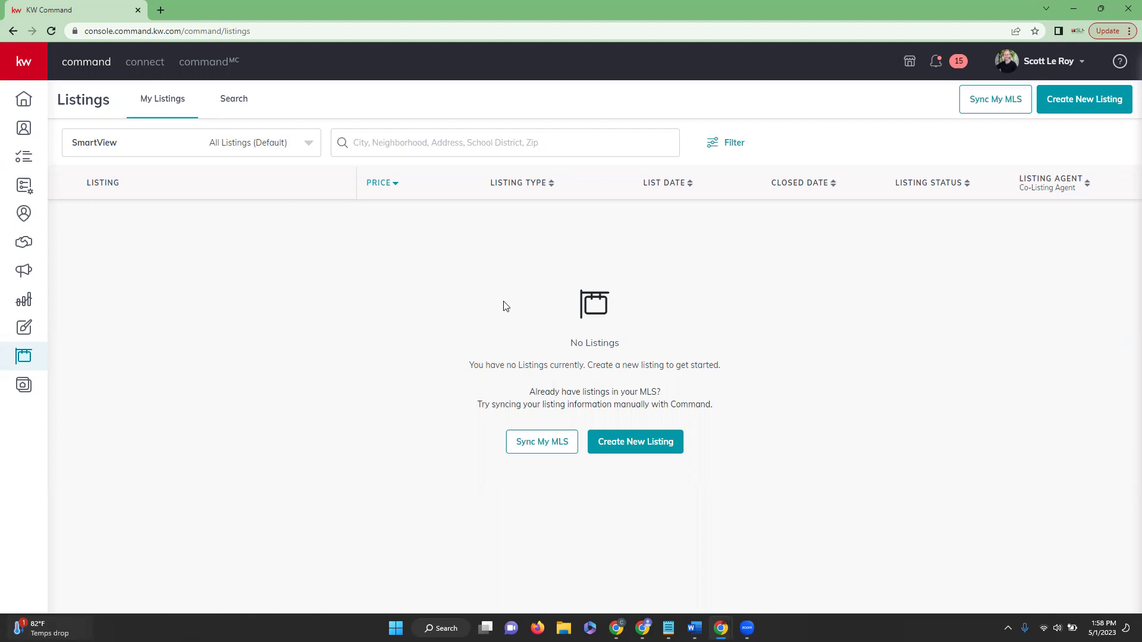
Open the Consumer section's agent site pages and view the options for the 303224-aboutme page without choosing one
click(18, 396)
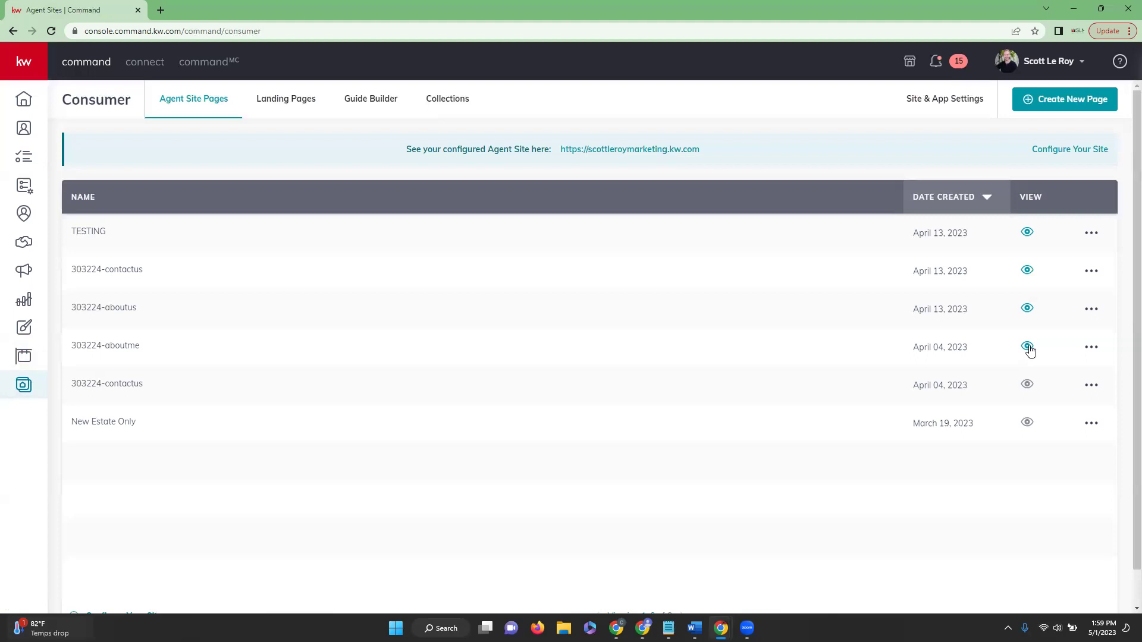
click(1091, 348)
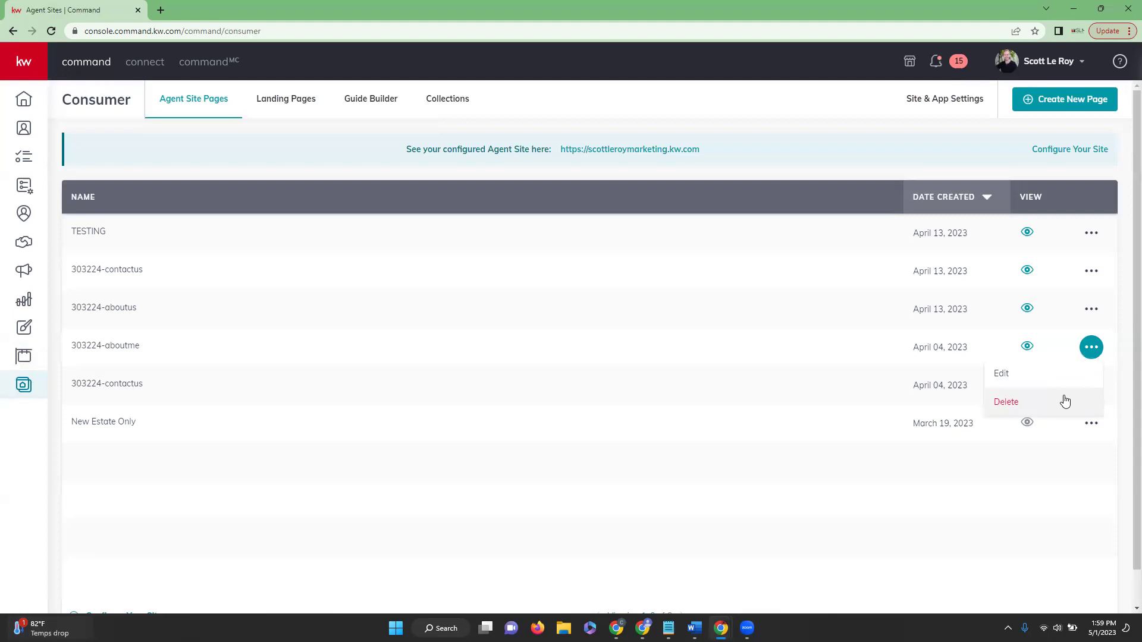
click(1084, 479)
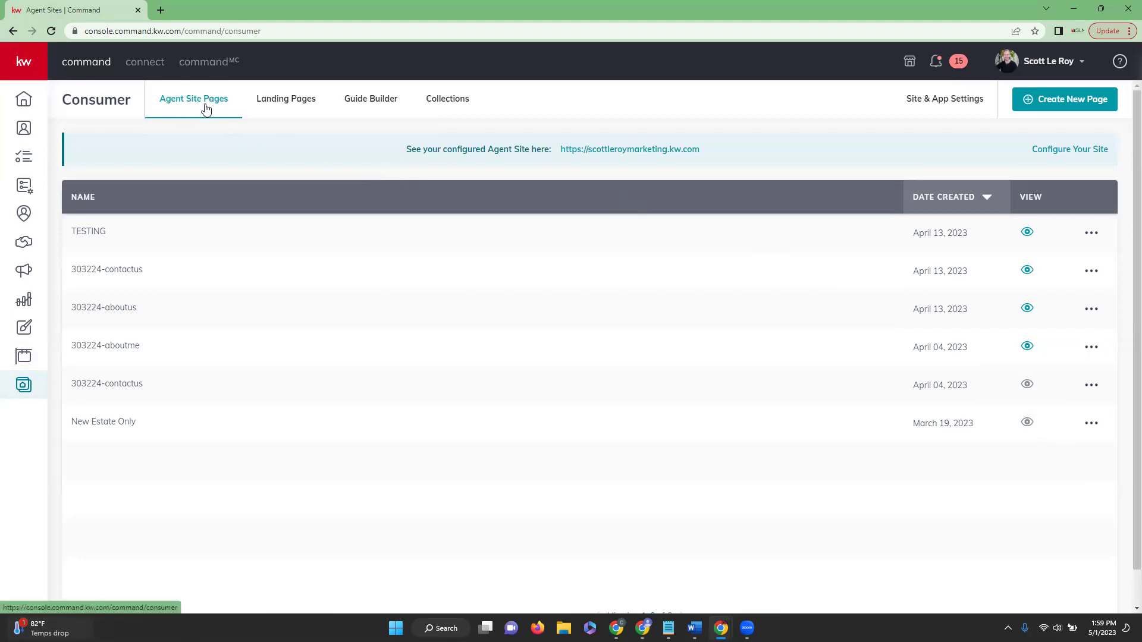
Review the landing pages, viewing the Open House 4/23 page options and the new page types without creating a page
click(297, 109)
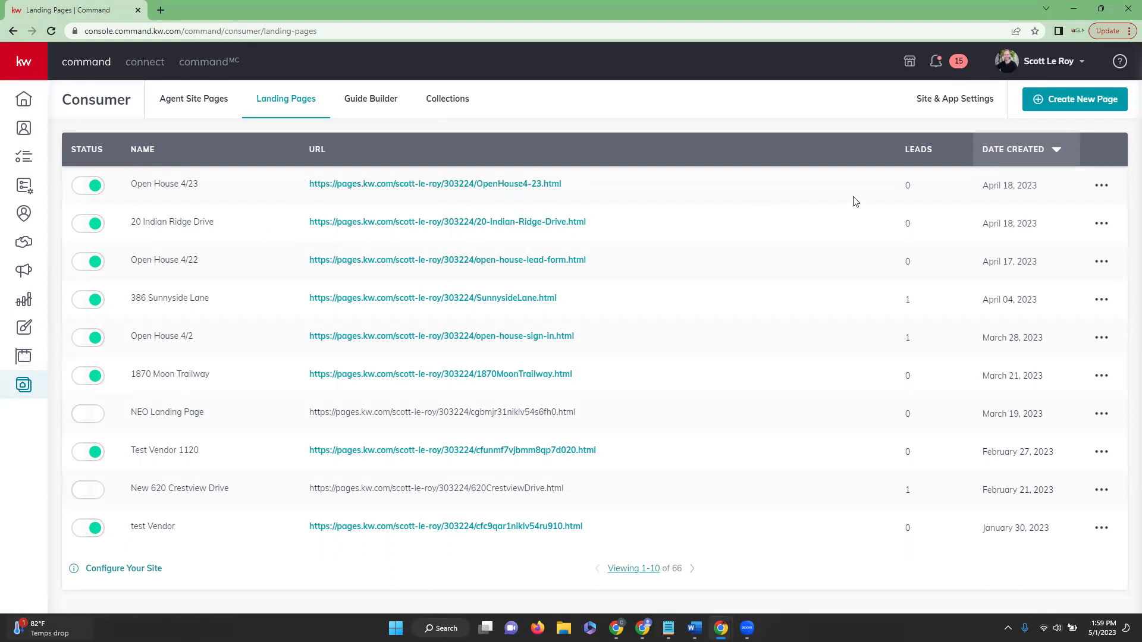
click(1104, 186)
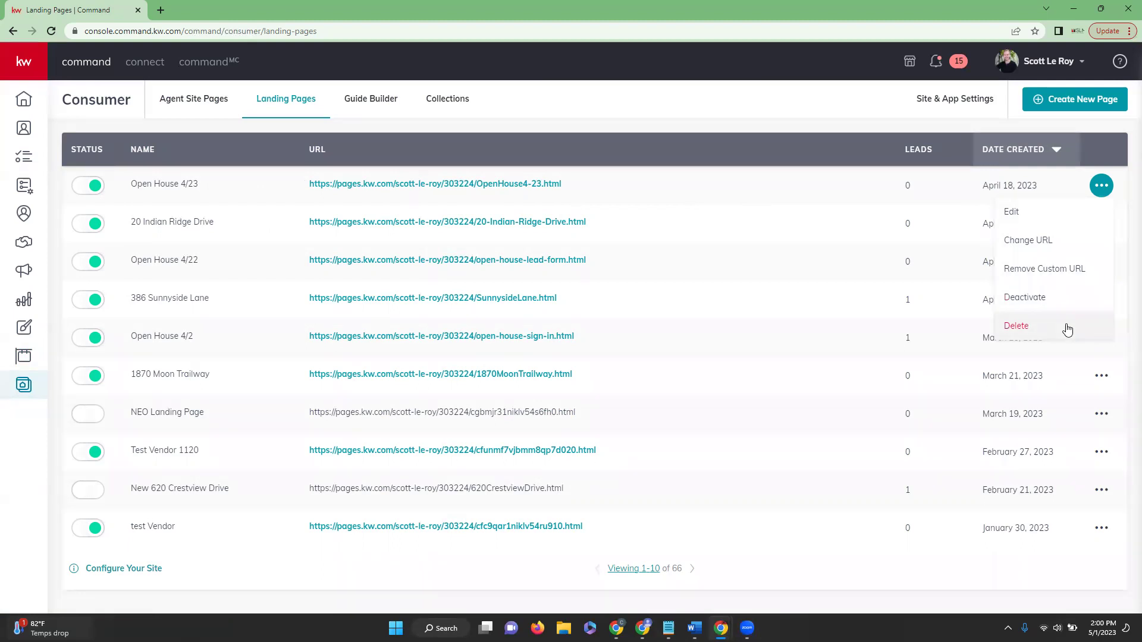
click(826, 133)
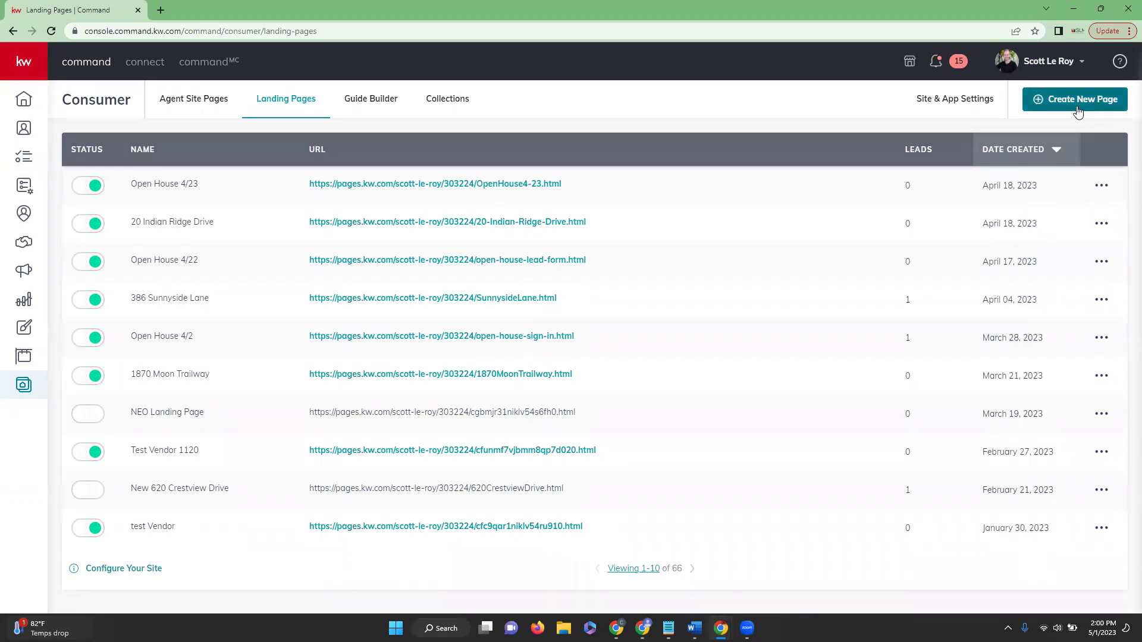
click(1078, 103)
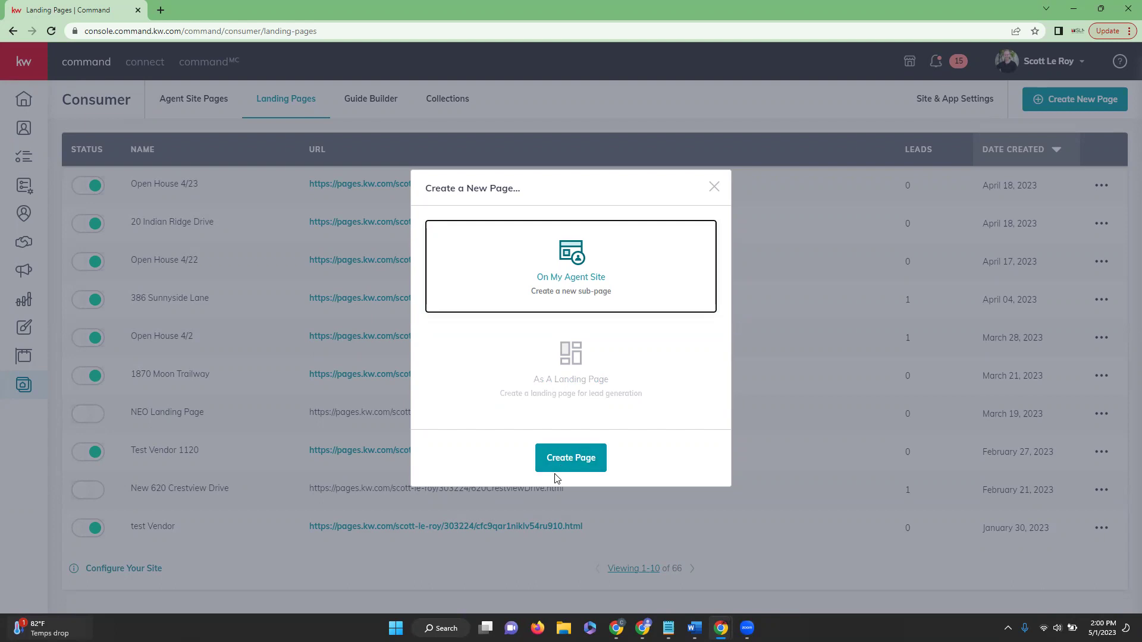
click(714, 188)
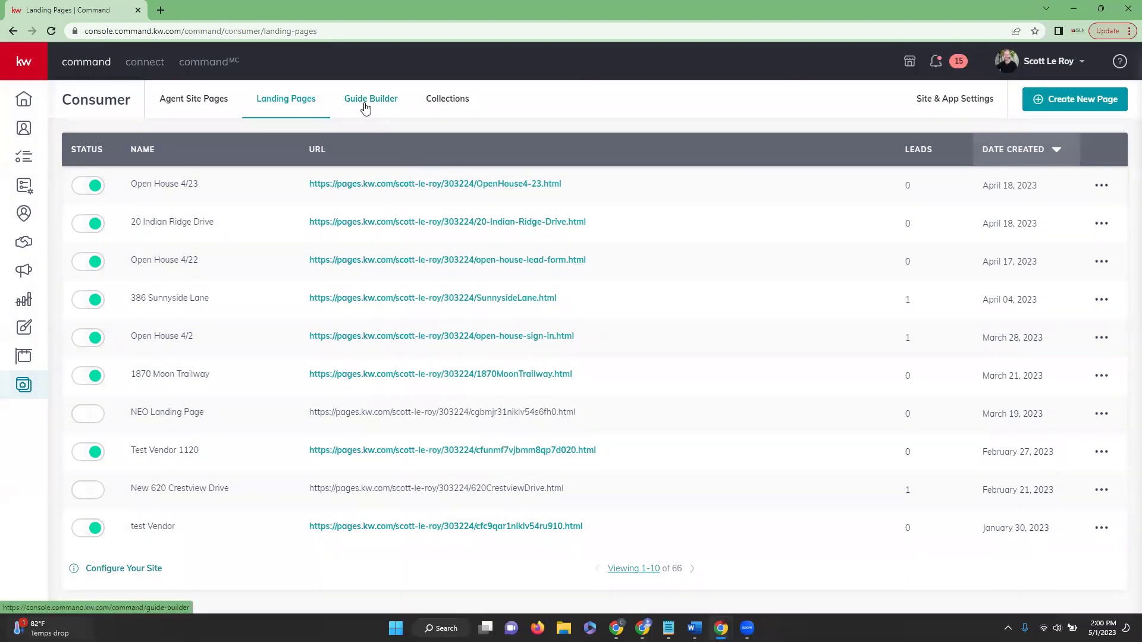
View the default buying and selling guides in Guide Builder and the saved Collections
click(365, 102)
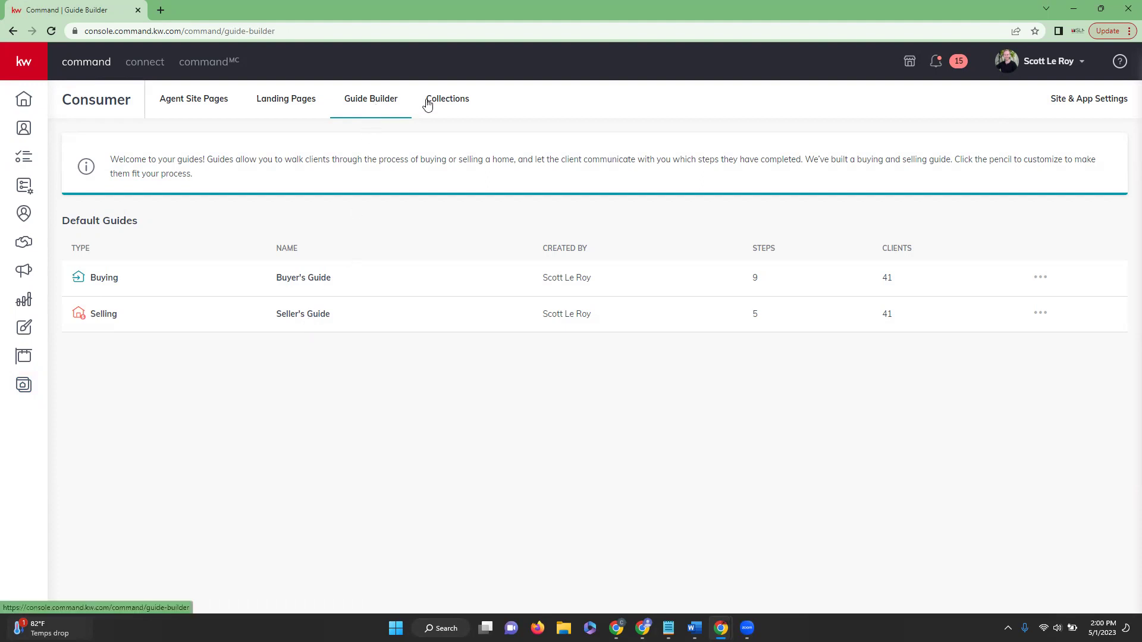
click(457, 102)
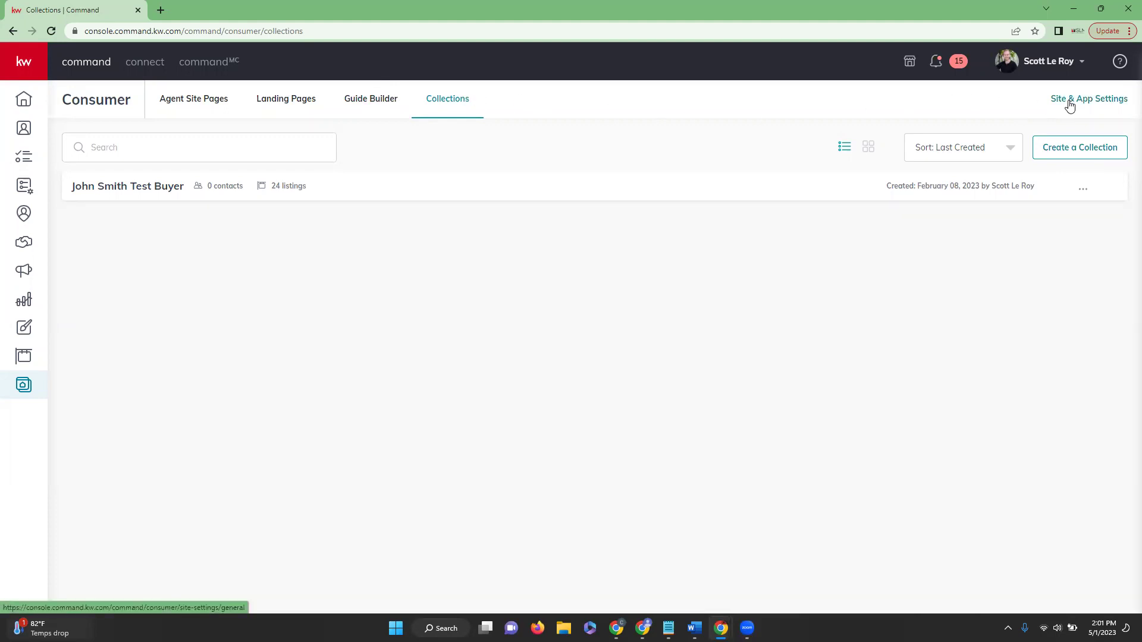
Review the general Site & App Settings, including hero text and images, registration limits, app landing page and virtual tours
click(1069, 105)
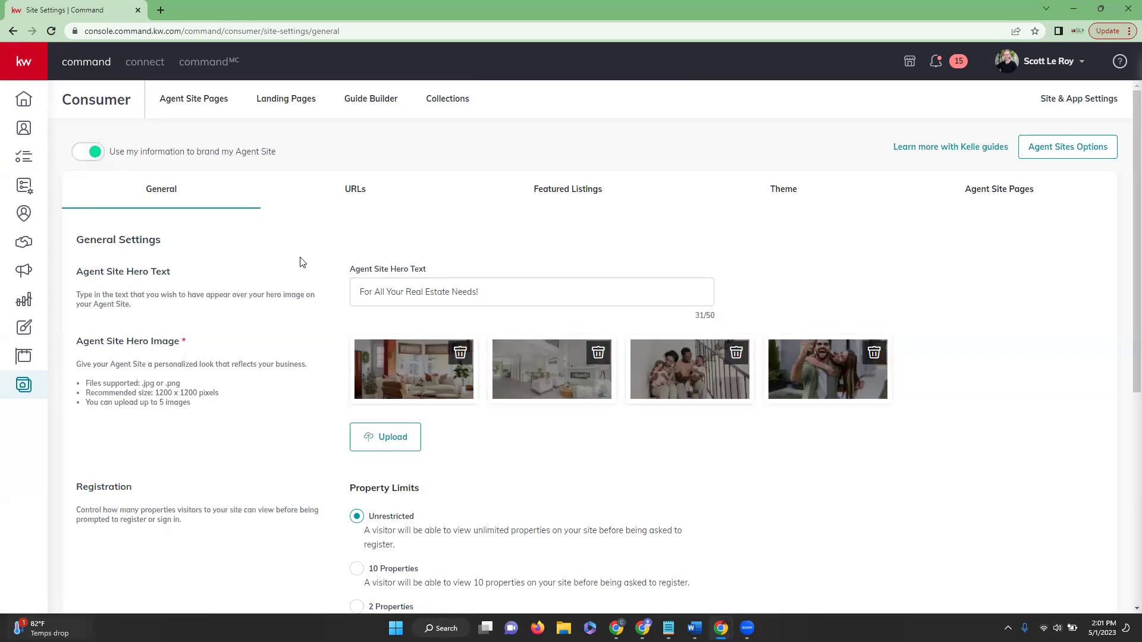
scroll(257, 248, down, 2)
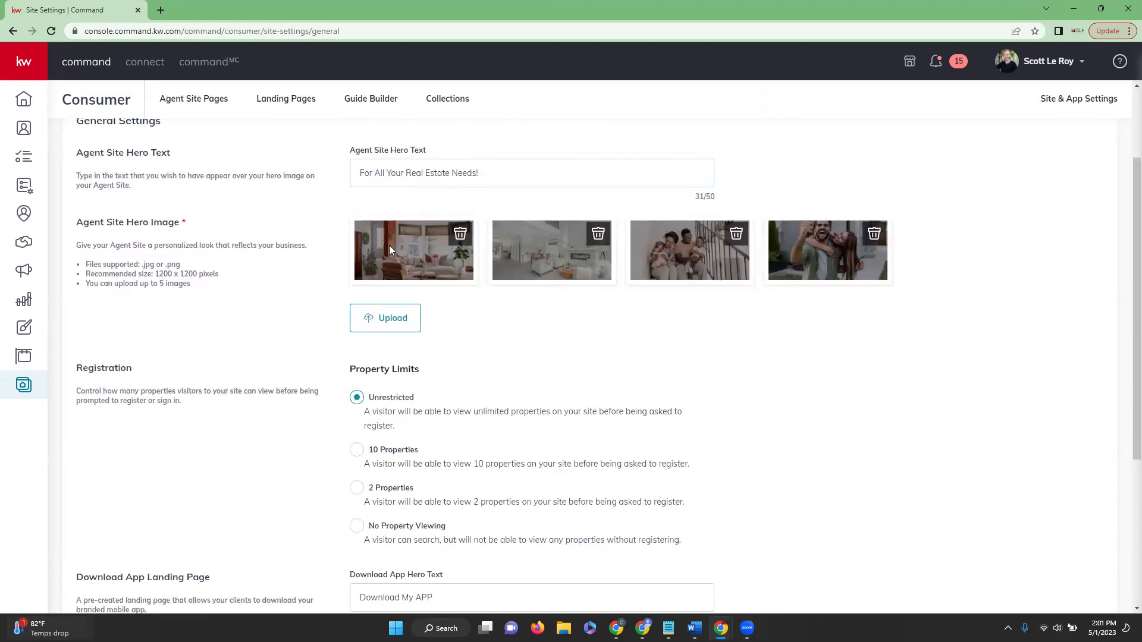
scroll(389, 245, down, 3)
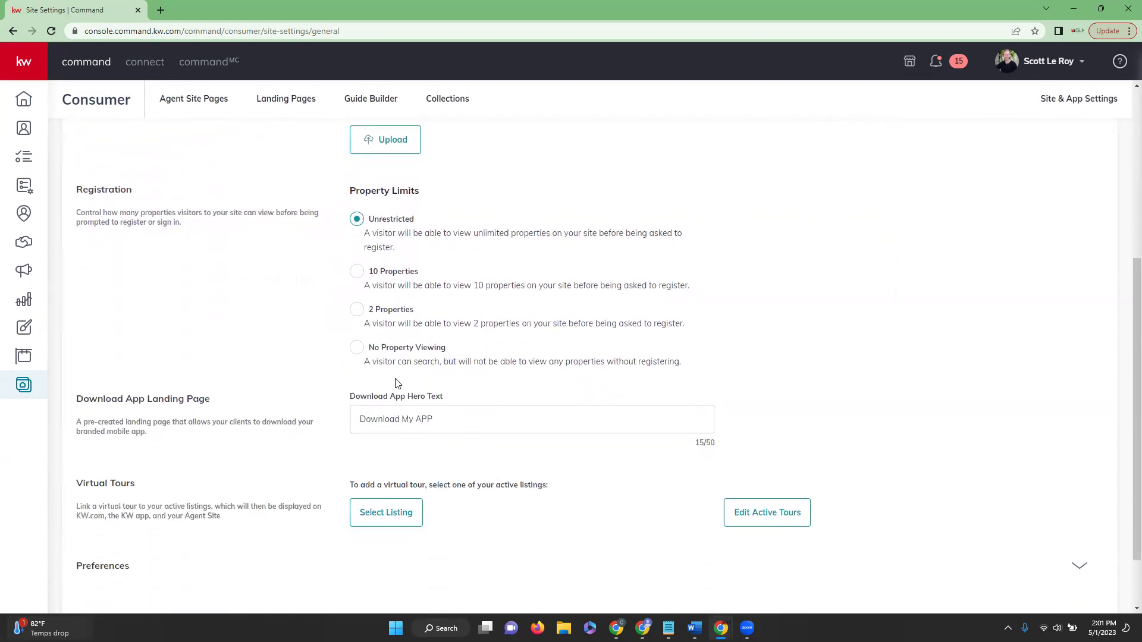
scroll(397, 383, down, 1)
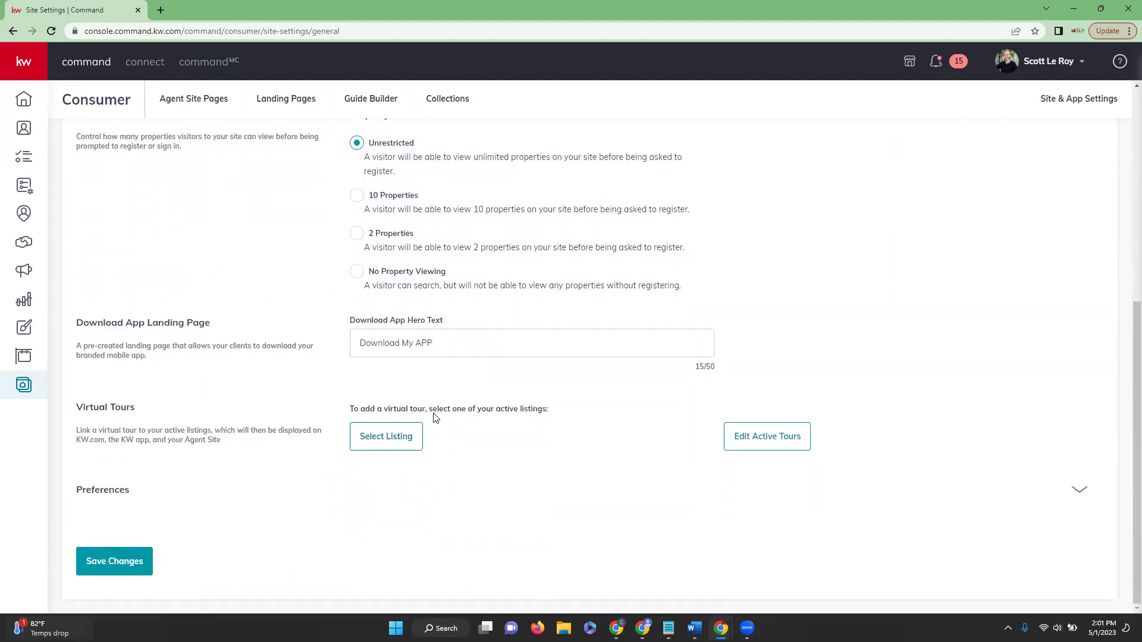
scroll(434, 417, up, 1)
scroll(433, 418, up, 3)
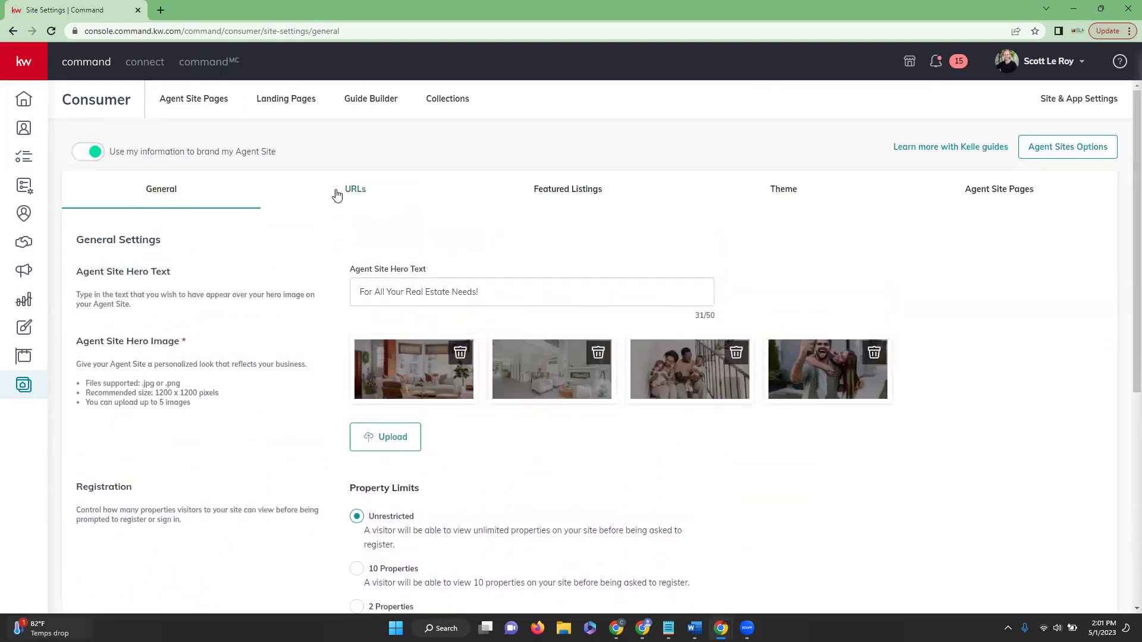
Review the agent site's URL settings and its Featured Listings configuration
click(355, 189)
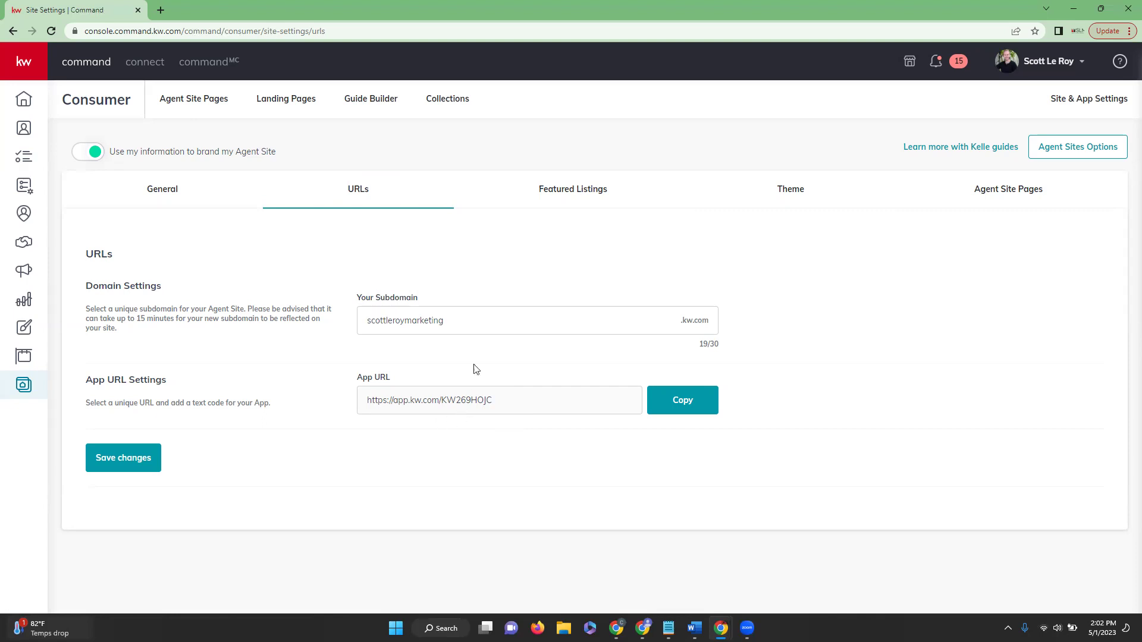
click(560, 203)
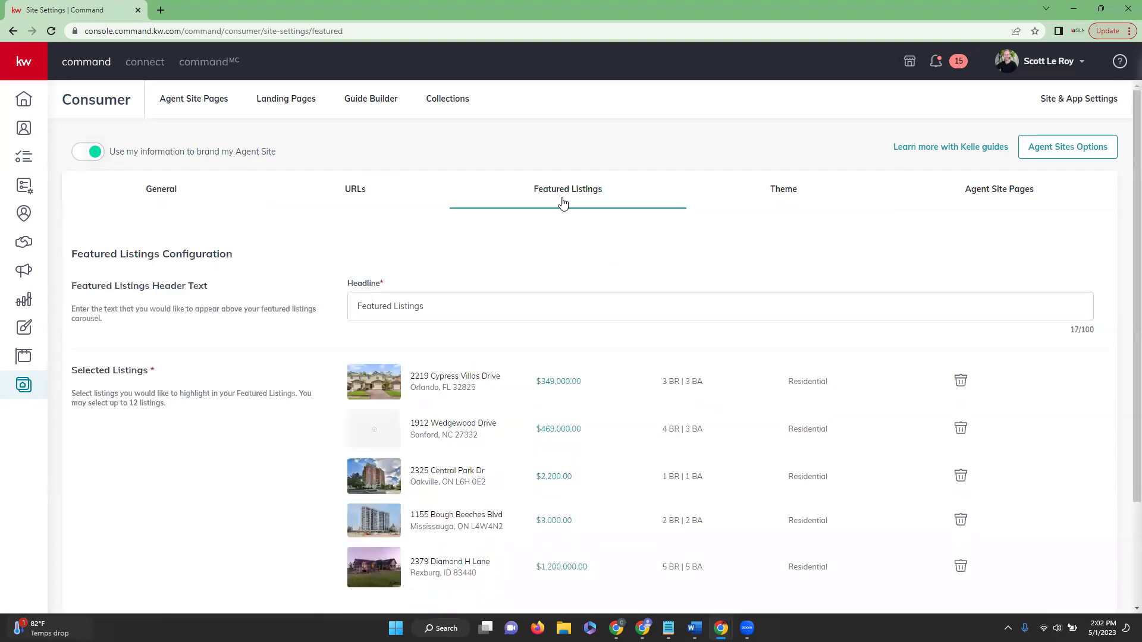
scroll(558, 405, down, 2)
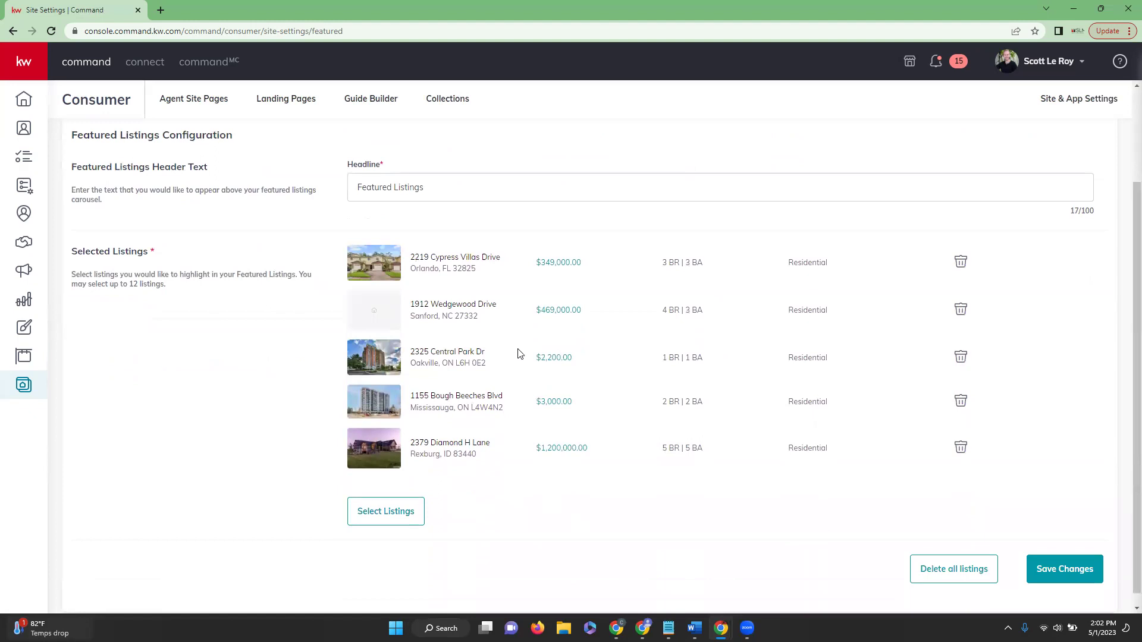
scroll(519, 357, up, 2)
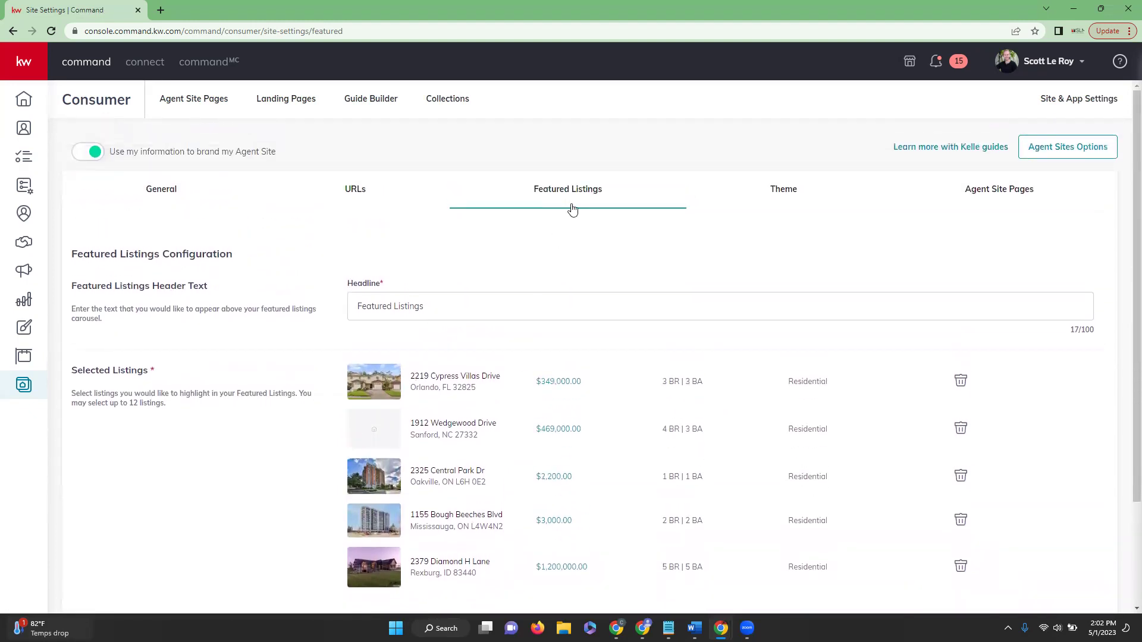
Review the color themes and the Agent Site Pages navigation, grabbing the About Me page without changing the page order
click(803, 194)
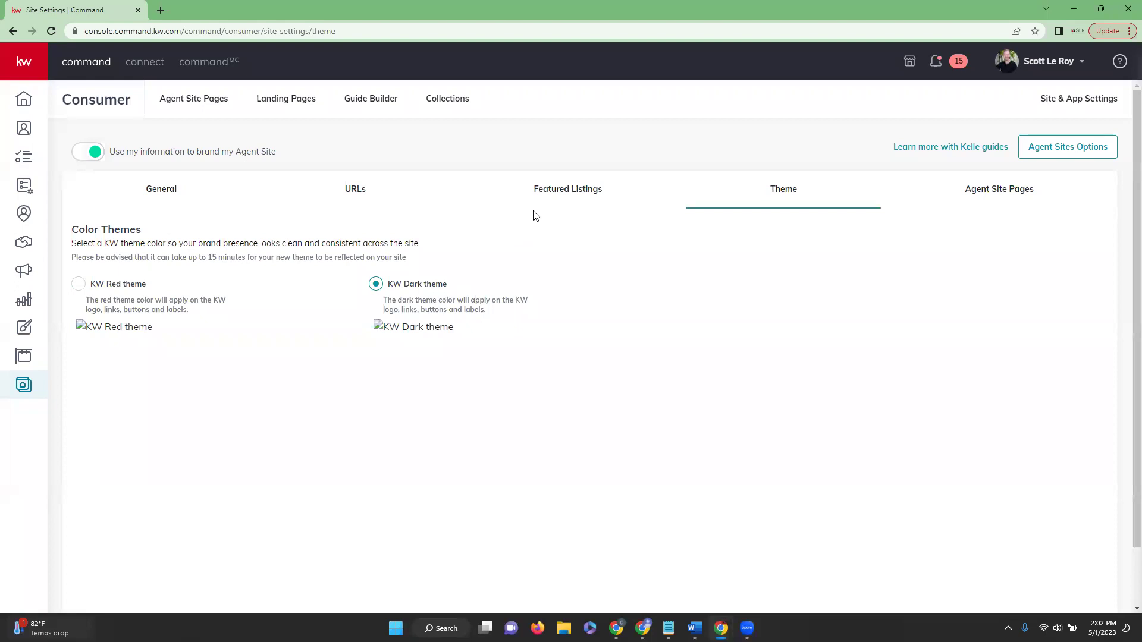
click(1007, 189)
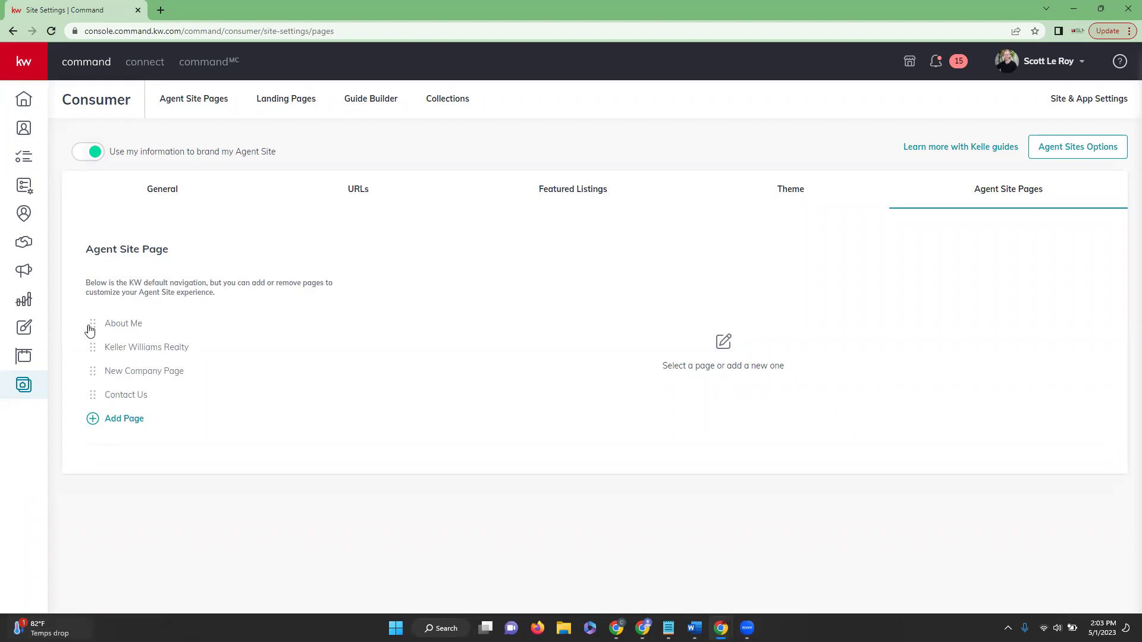
mouse_move(92, 328)
mouse_down()
mouse_move(97, 387)
mouse_move(96, 325)
mouse_up()
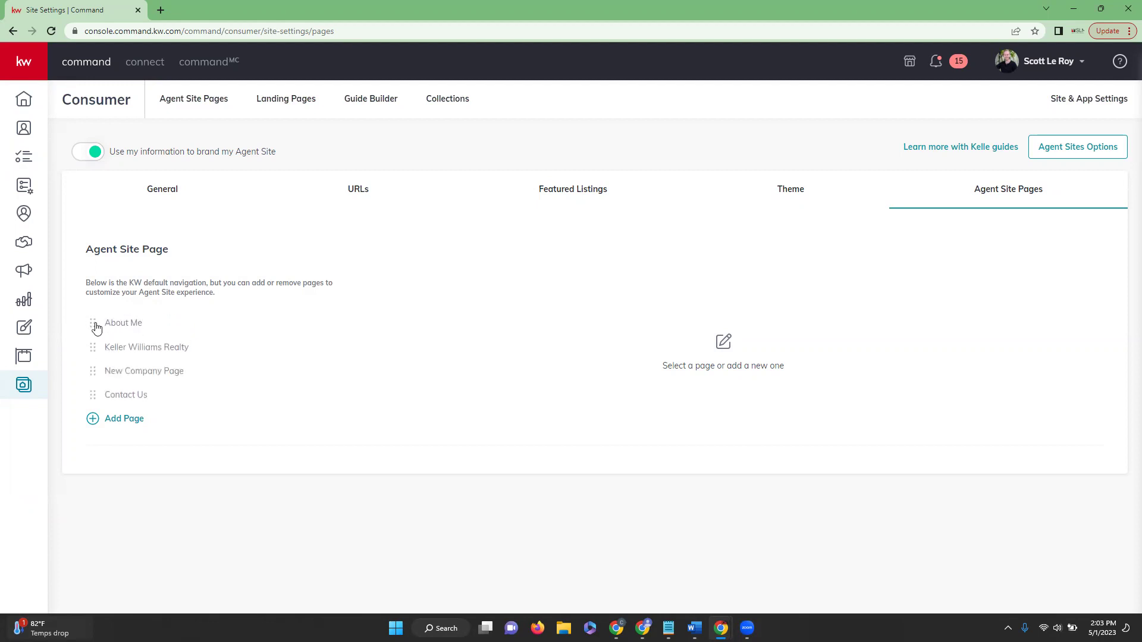